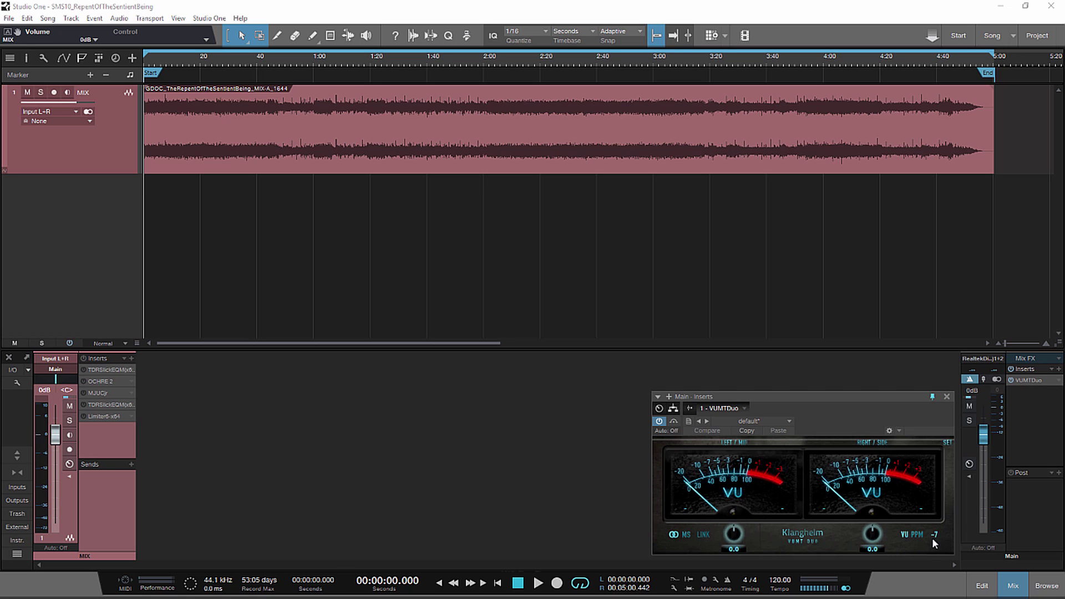
Step: Review the VU, PPM and LED response settings of the VUMT meter on the Main bus, then close them
click(947, 442)
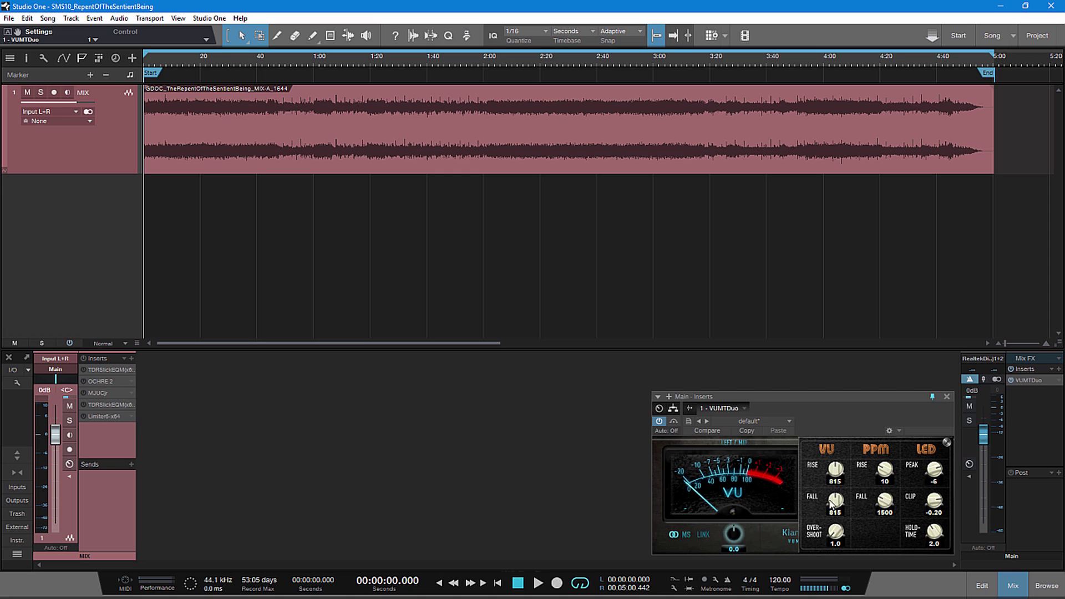
click(946, 442)
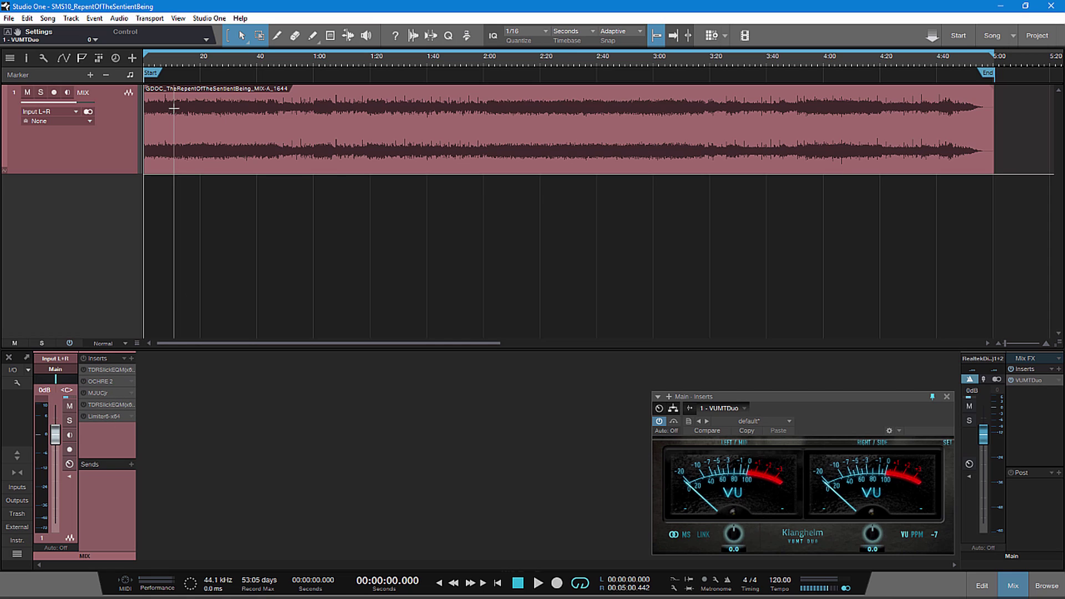
Step: Inspect the mix waveform up close at its start and end, then across its full length
drag(162, 65, 322, 116)
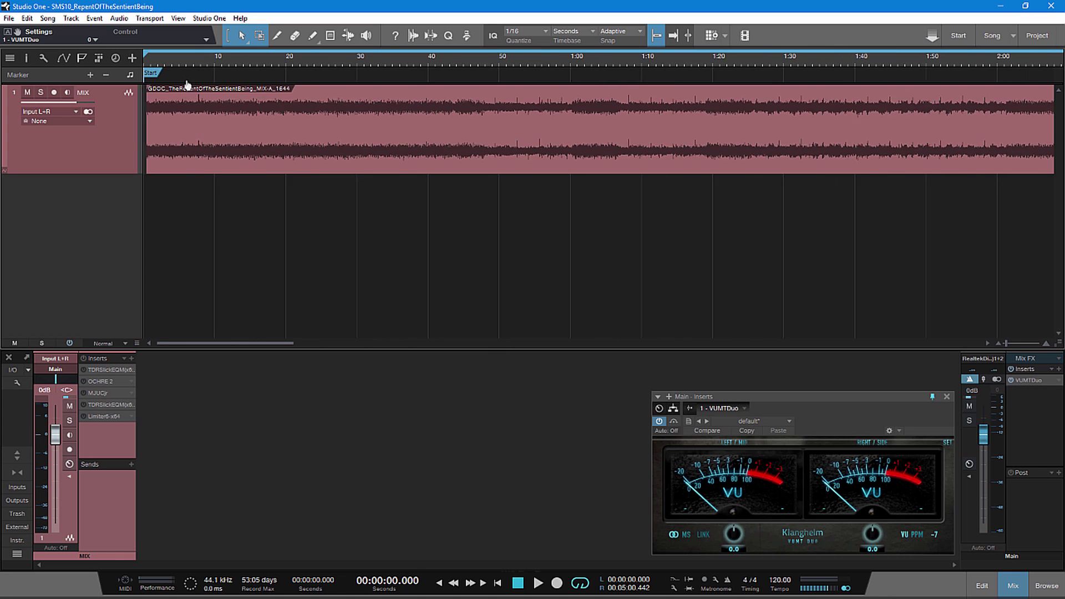
drag(171, 61, 316, 63)
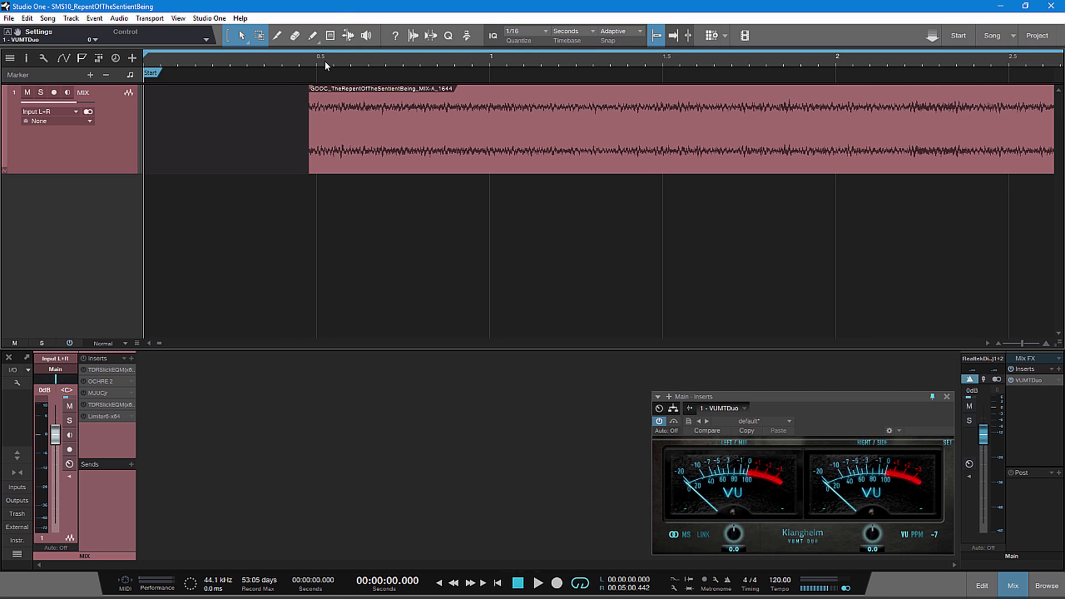
drag(323, 61, 339, 16)
mouse_move(352, 61)
mouse_down()
mouse_move(493, 67)
mouse_move(516, 95)
mouse_move(492, 115)
mouse_move(566, 88)
mouse_up()
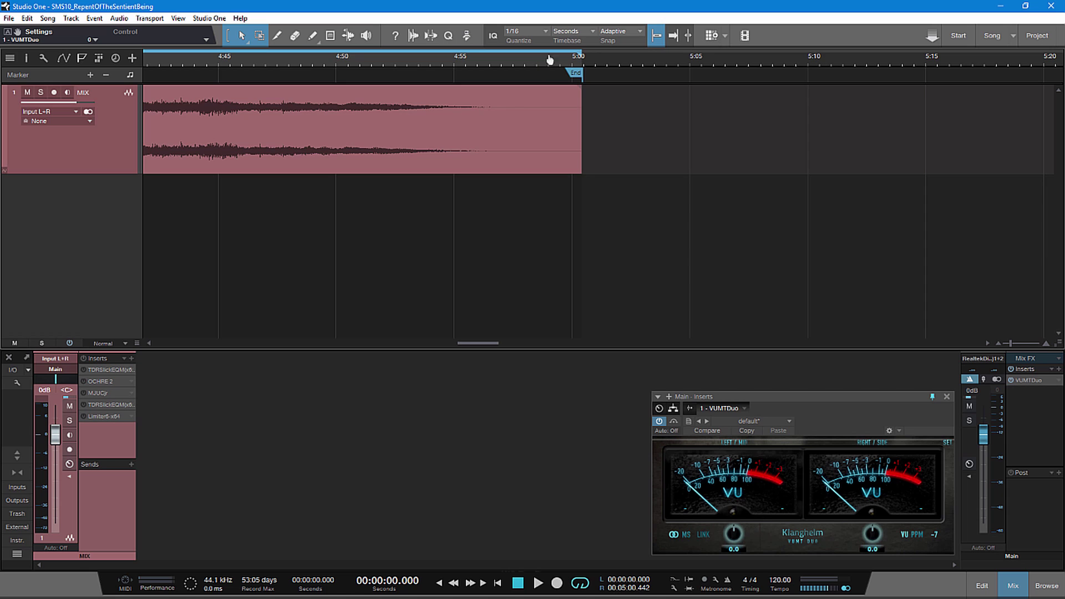
drag(538, 60, 631, 35)
drag(474, 65, 455, 61)
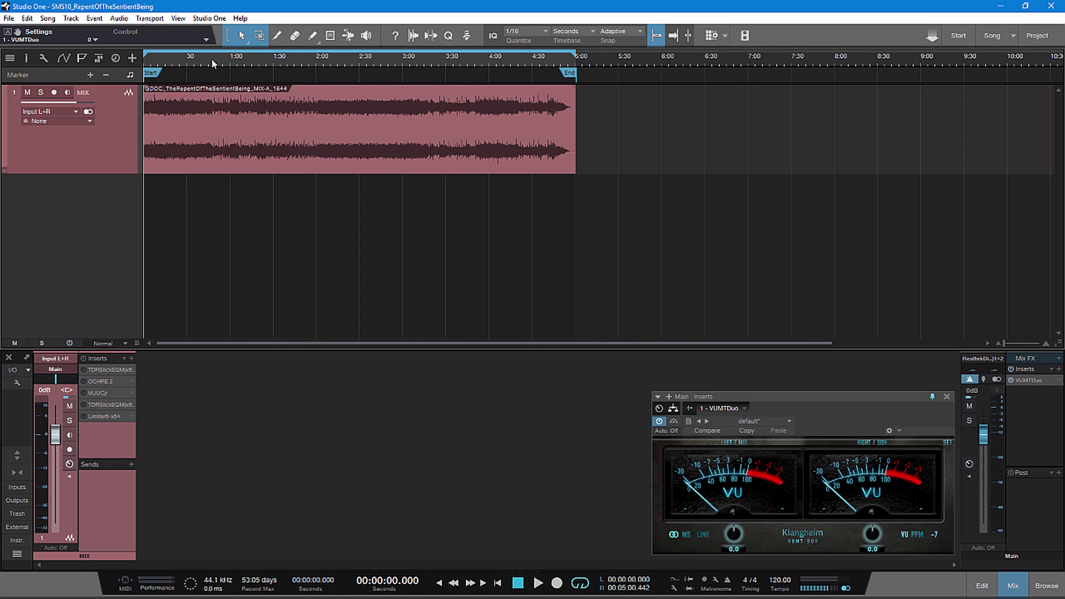
mouse_move(165, 58)
mouse_down()
mouse_move(269, 83)
mouse_move(318, 71)
mouse_up()
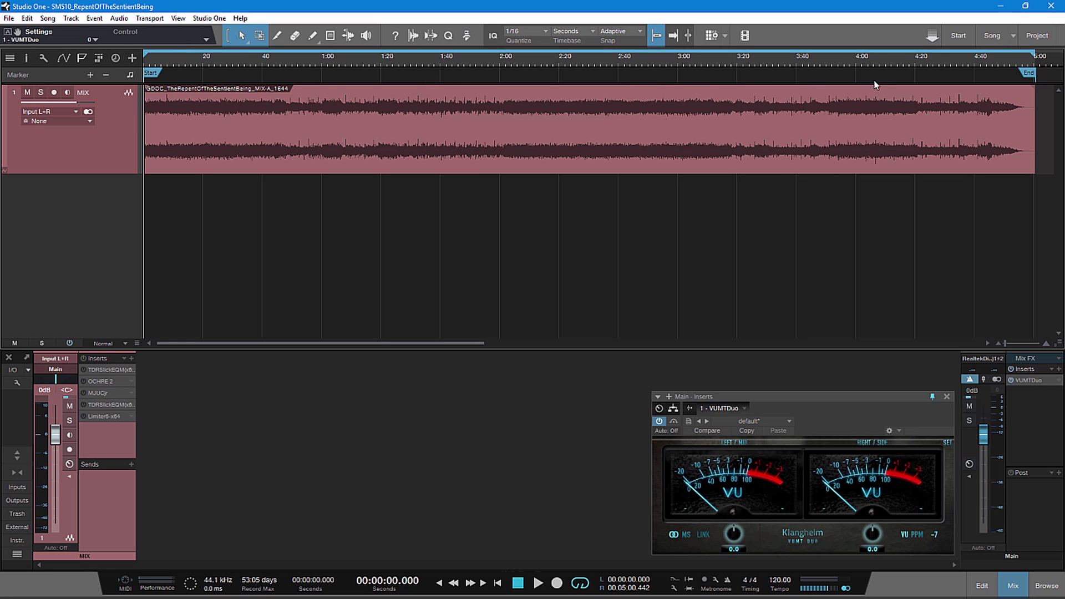
Step: Play the unprocessed mix from the start, audition several sections through to the ending, and stop playback
click(538, 583)
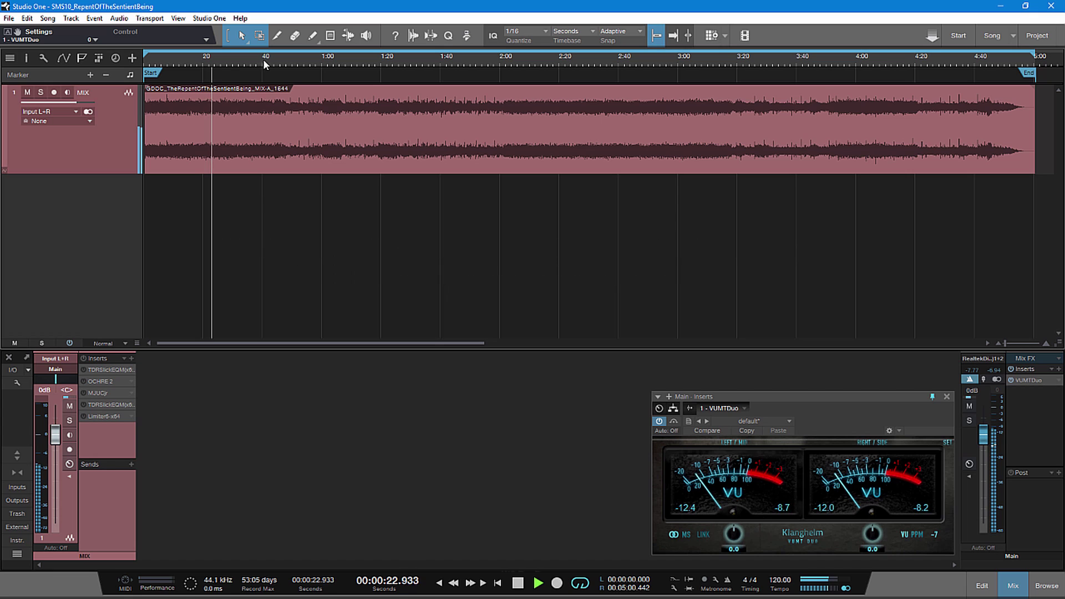
click(292, 61)
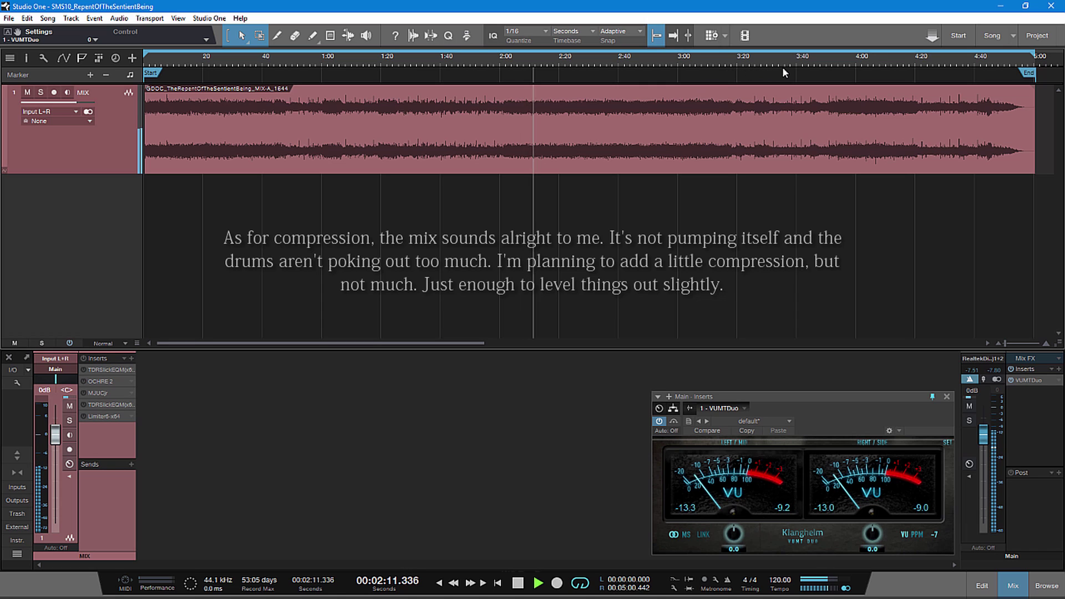
click(638, 65)
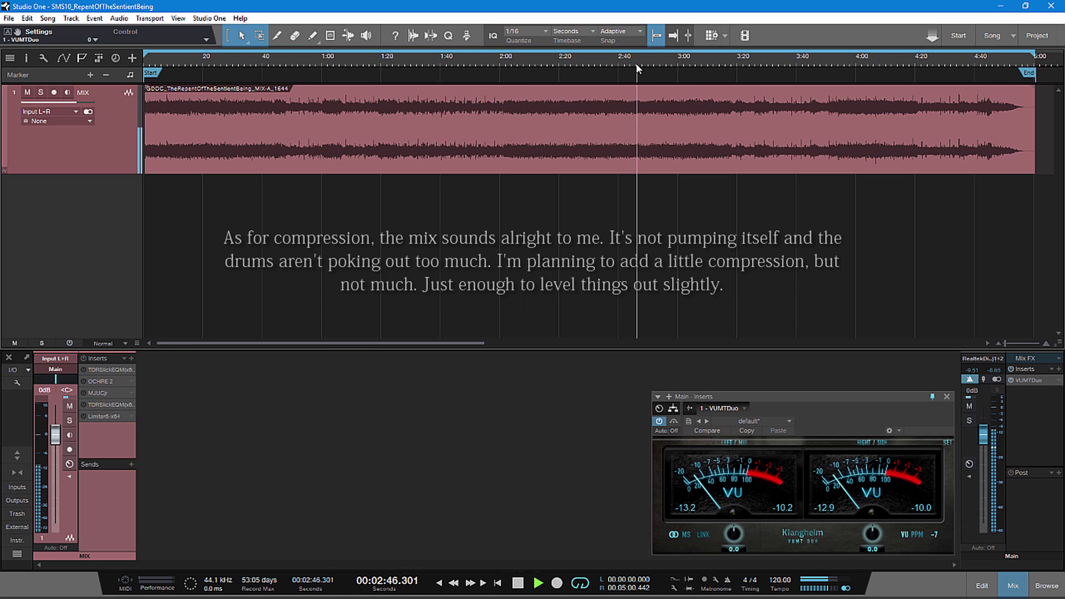
click(715, 66)
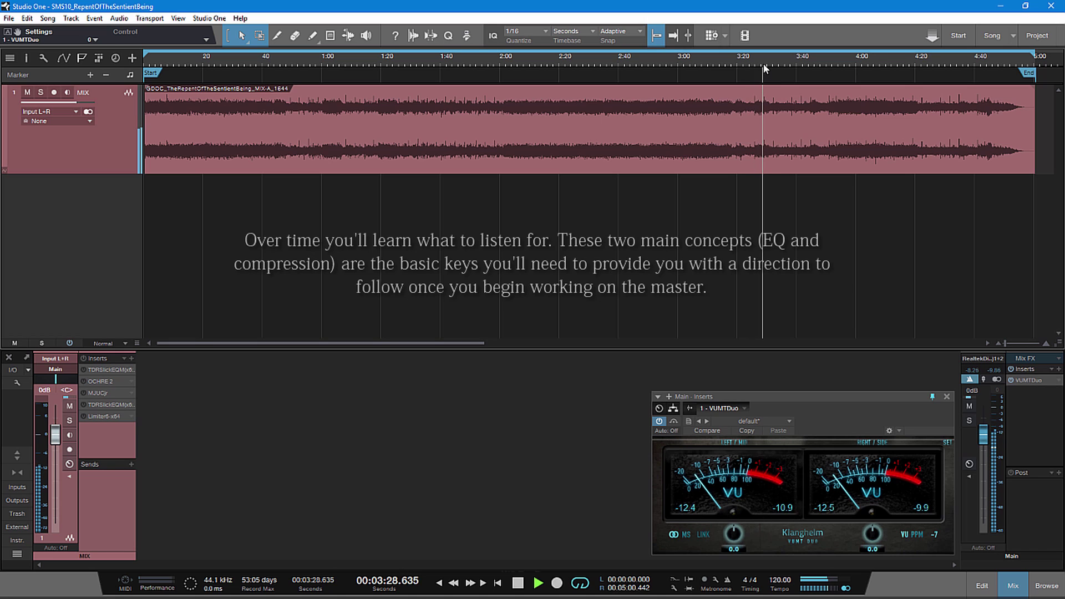
click(808, 65)
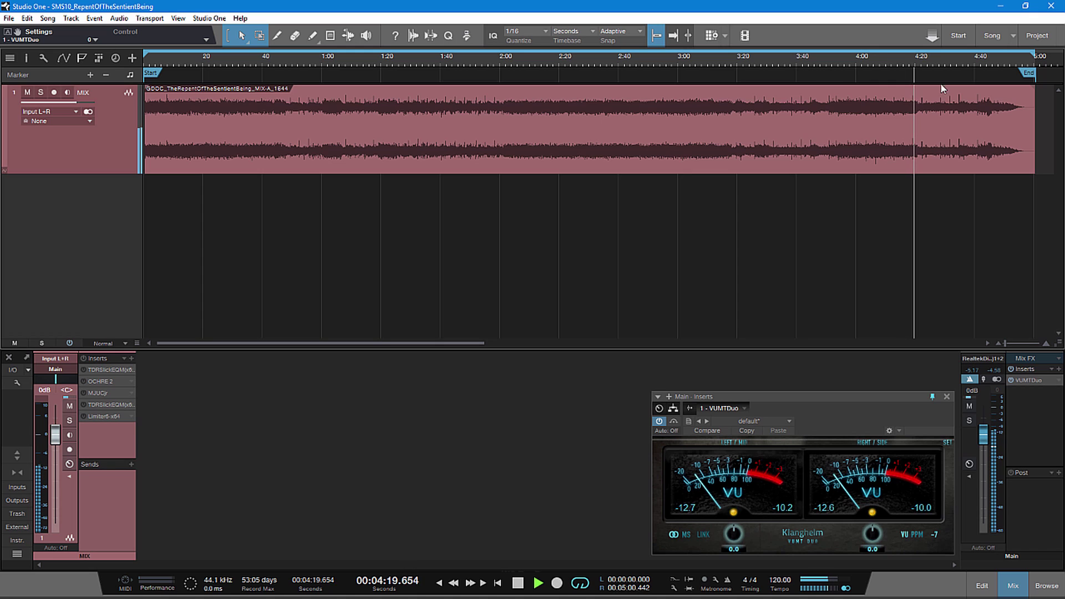
click(977, 68)
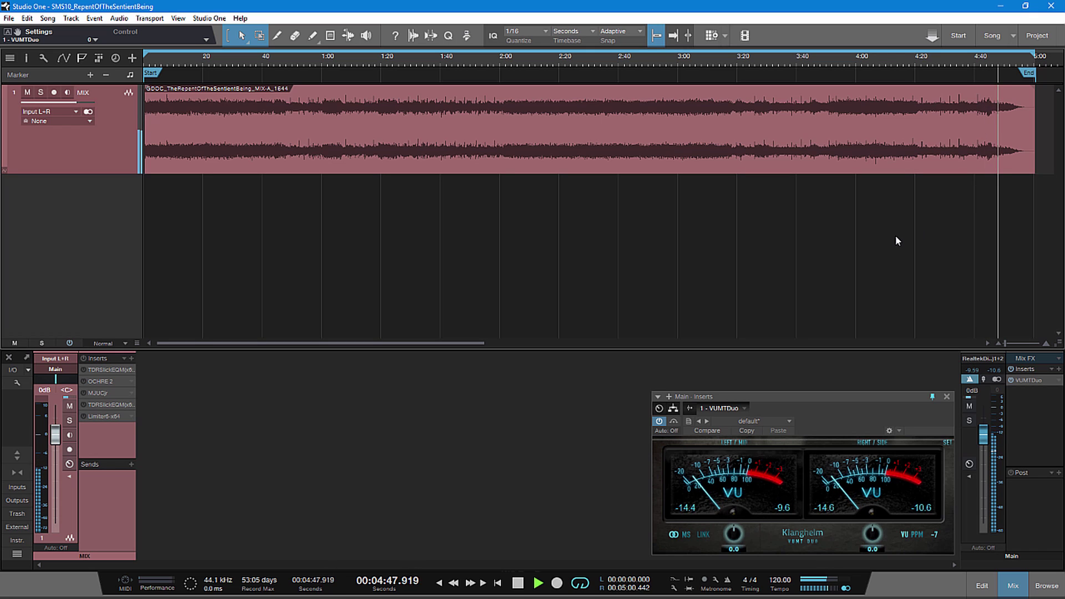
click(517, 582)
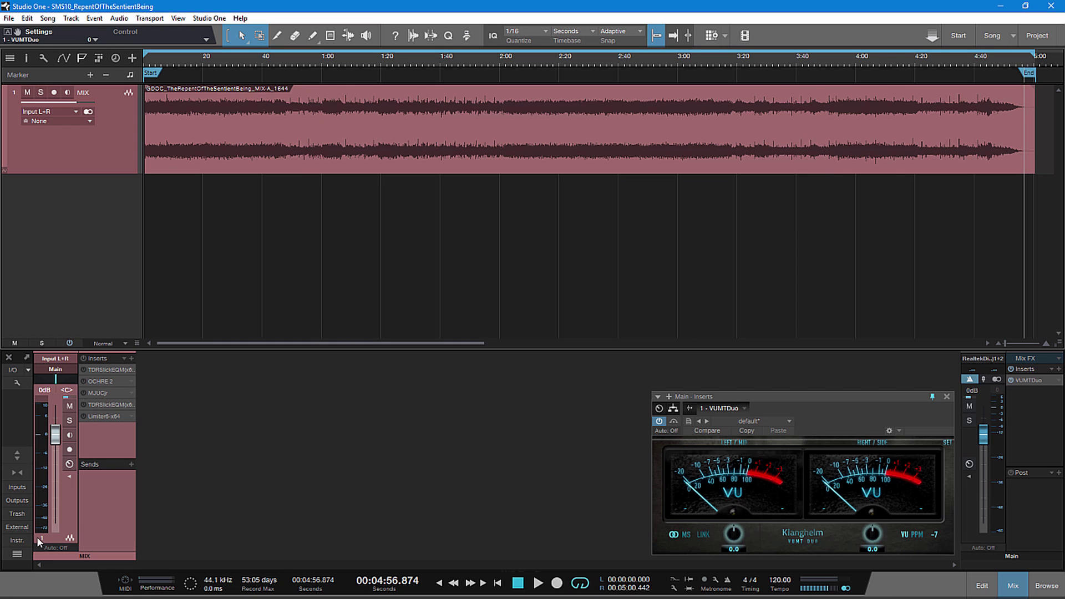
Step: Enable and open the MIX channel's Limiter6 insert beside the VU meter, and set its protection to ISP Precise
click(83, 416)
double_click(103, 417)
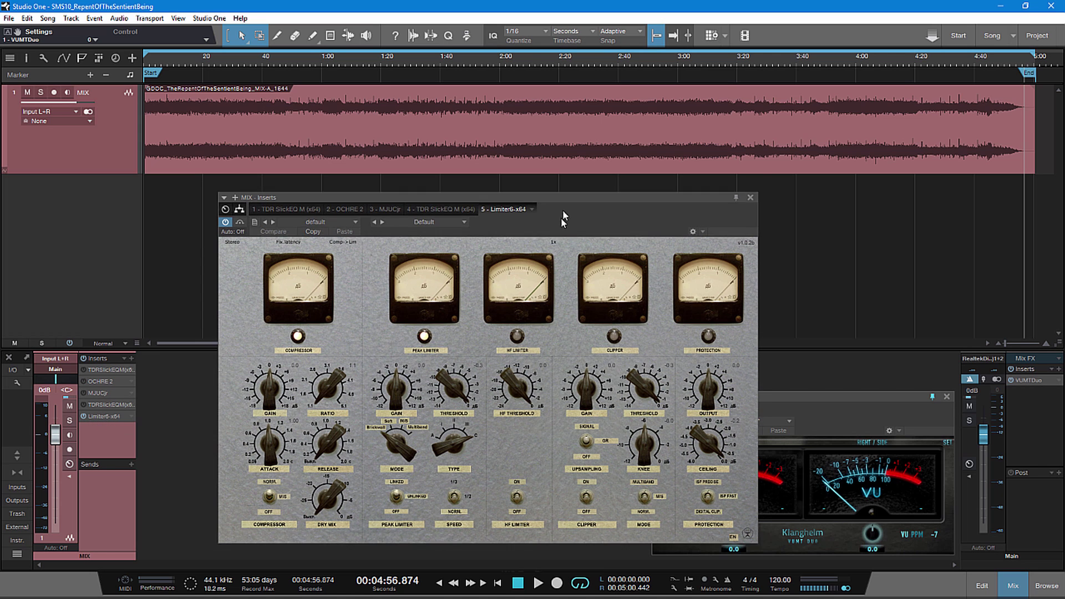
drag(813, 397, 894, 407)
drag(605, 182, 622, 202)
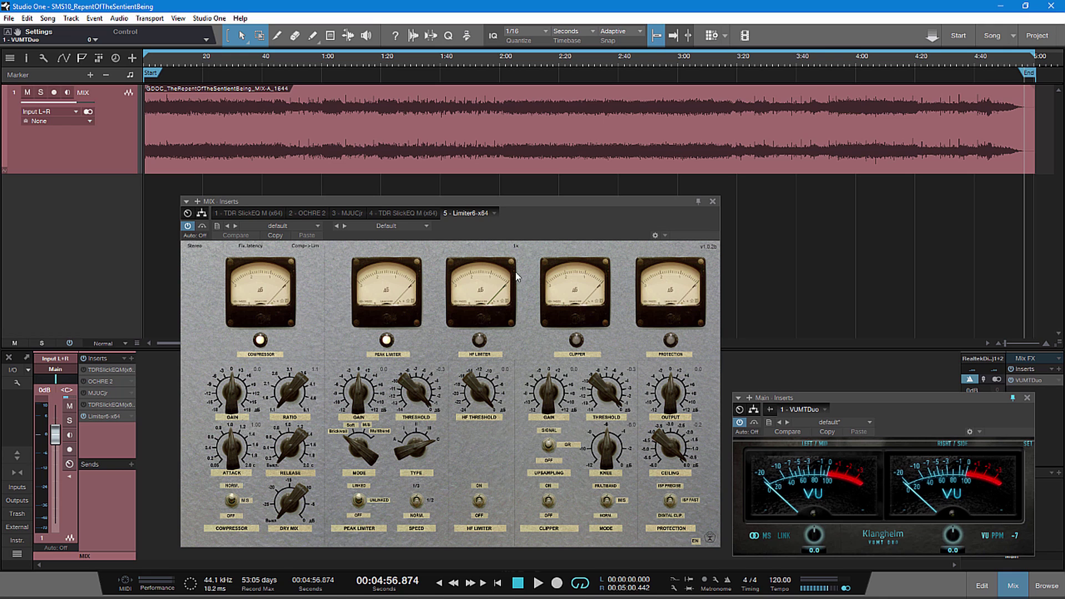
click(670, 502)
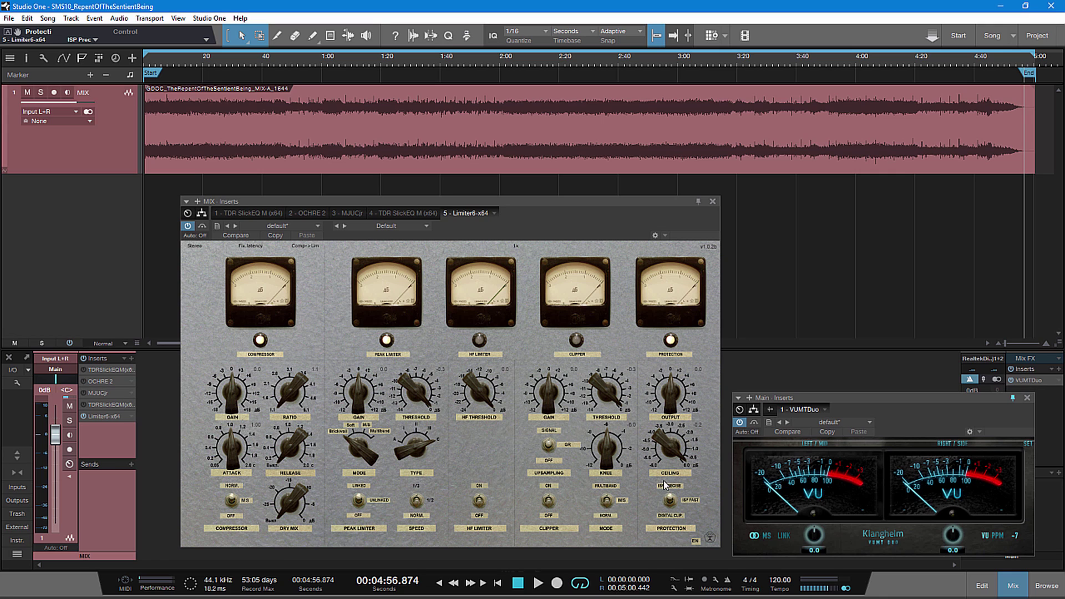
Step: Set the Limiter6 compressor's ratio to 1.4:1 with a longer attack and a 0.30 s release
double_click(317, 373)
text(1.3)
key(Return)
click(315, 370)
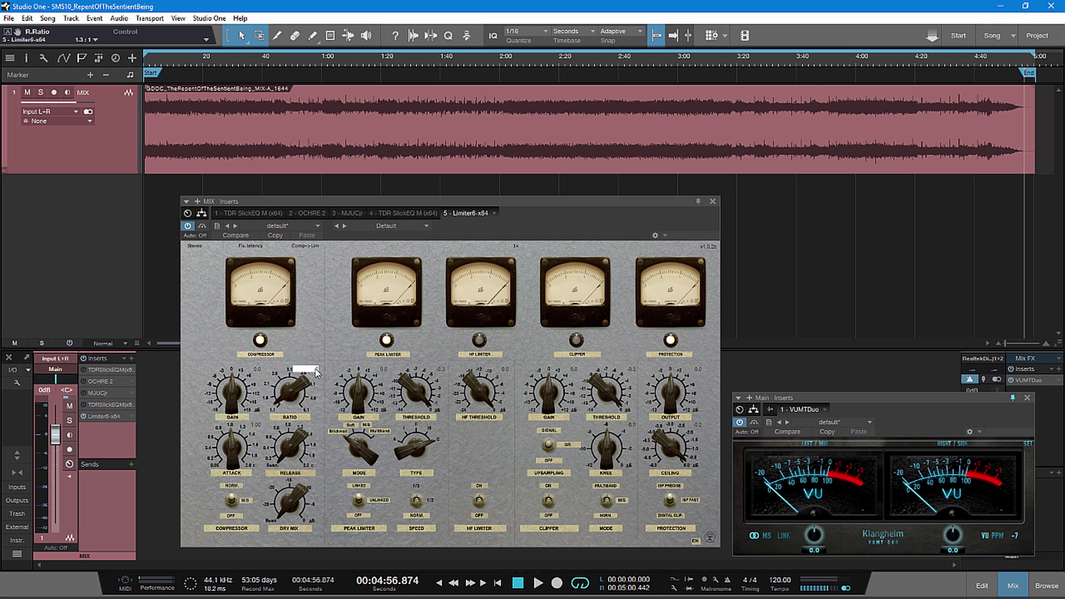
key(Return)
drag(230, 449, 231, 417)
drag(284, 455, 289, 445)
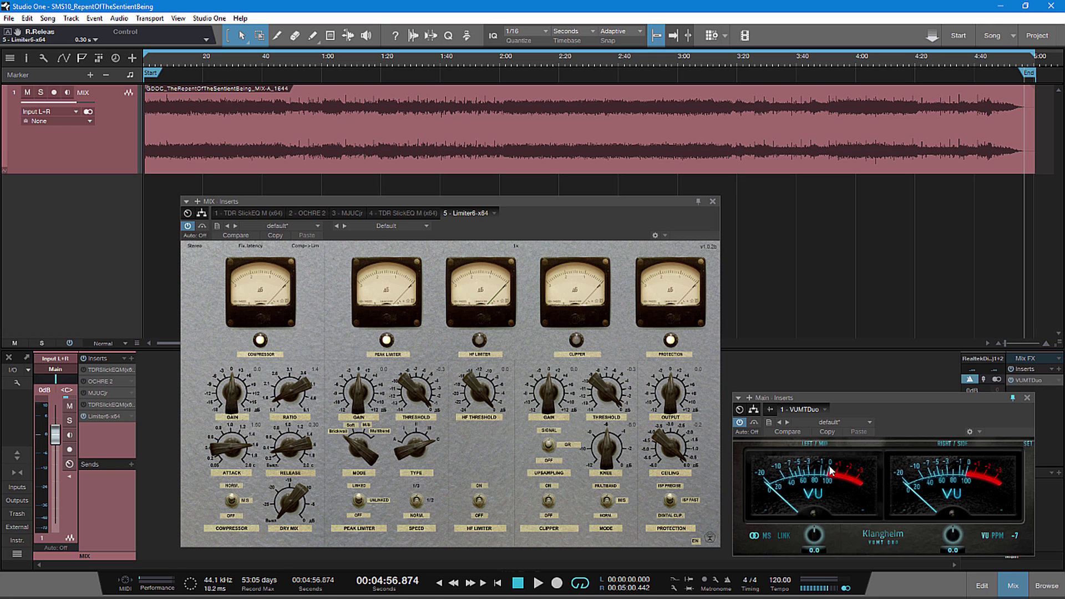
Step: Play the mix from near its start, raise the compressor gain to 5.9 dB and fine-tune its attack to 1.78
click(165, 62)
key(space)
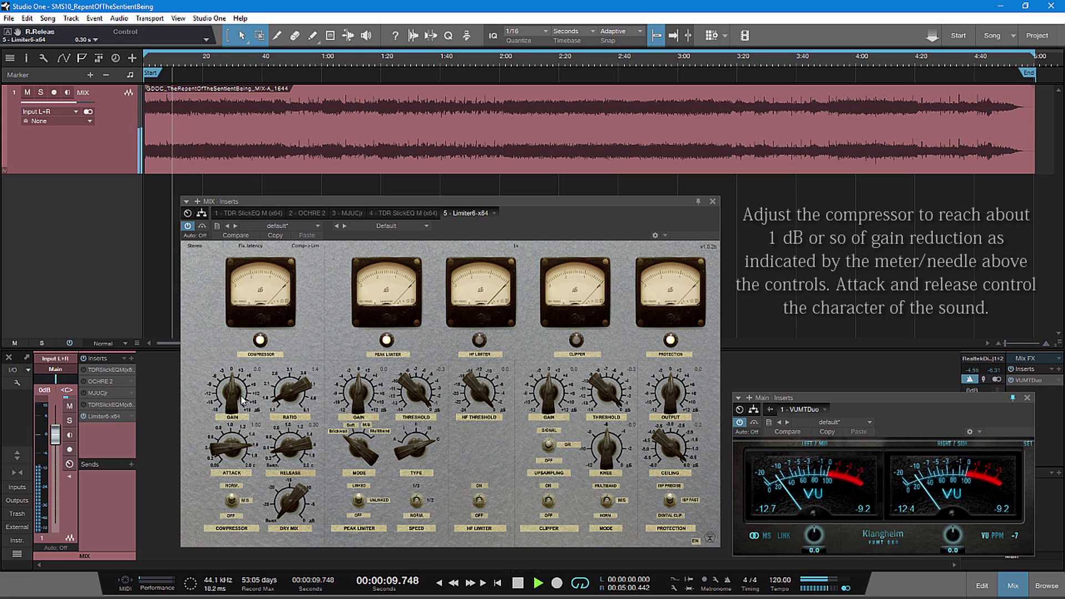
scroll(237, 394, up, 5)
drag(237, 394, 234, 375)
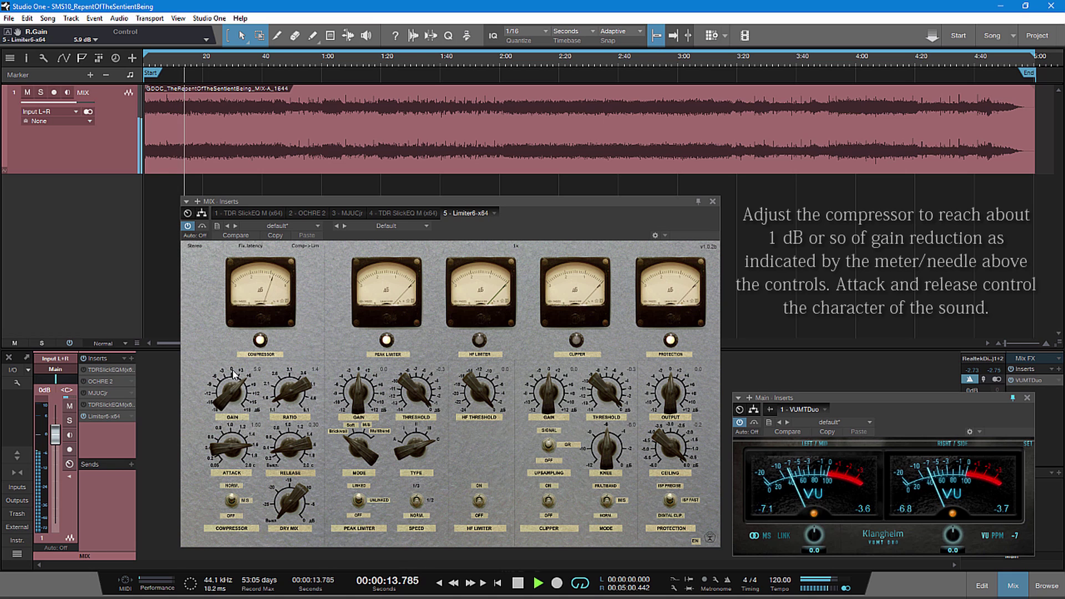
drag(225, 402, 225, 441)
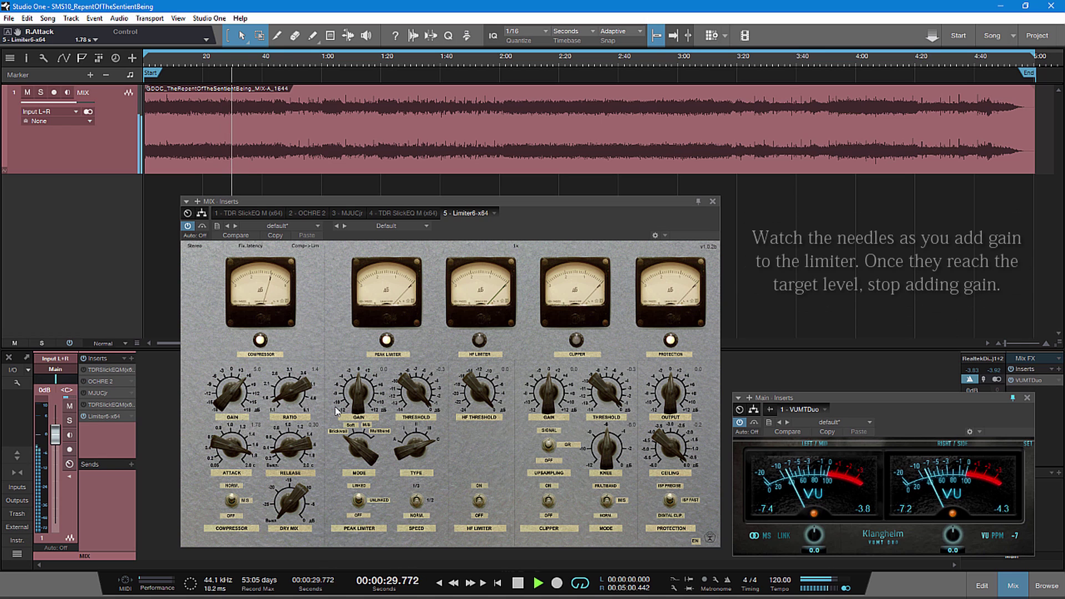
Step: Raise the peak limiter's gain to 8.0 dB during playback to bring the mix up to the VU target level
drag(359, 394, 360, 369)
scroll(345, 391, up, 4)
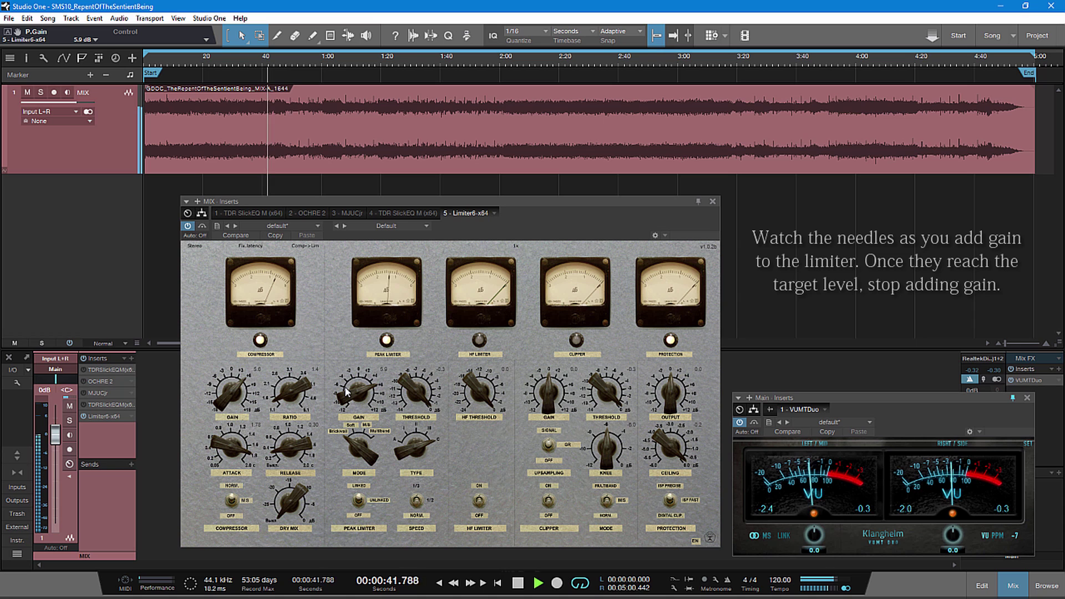
scroll(347, 391, up, 3)
scroll(347, 390, up, 7)
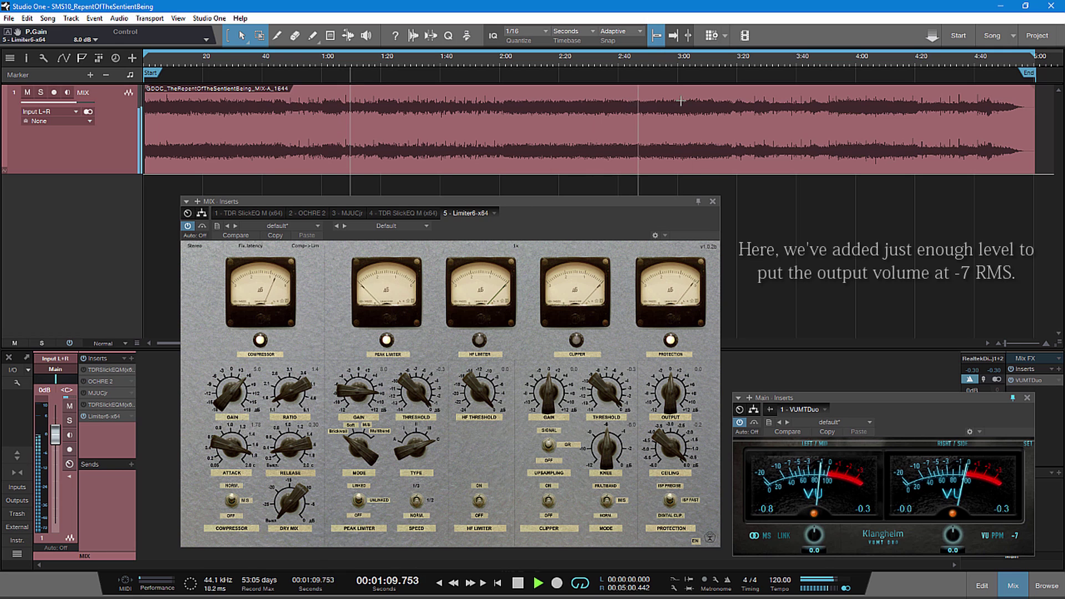
Step: Check the output level on the meters around 3:05 and 3:56 of the song, then stop playback
click(691, 63)
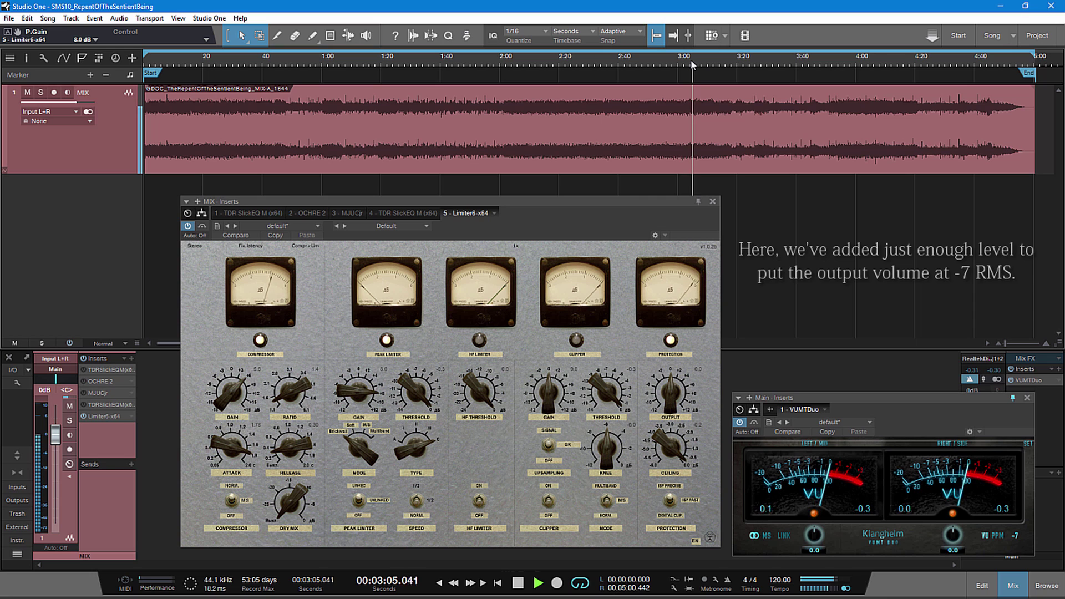
click(847, 61)
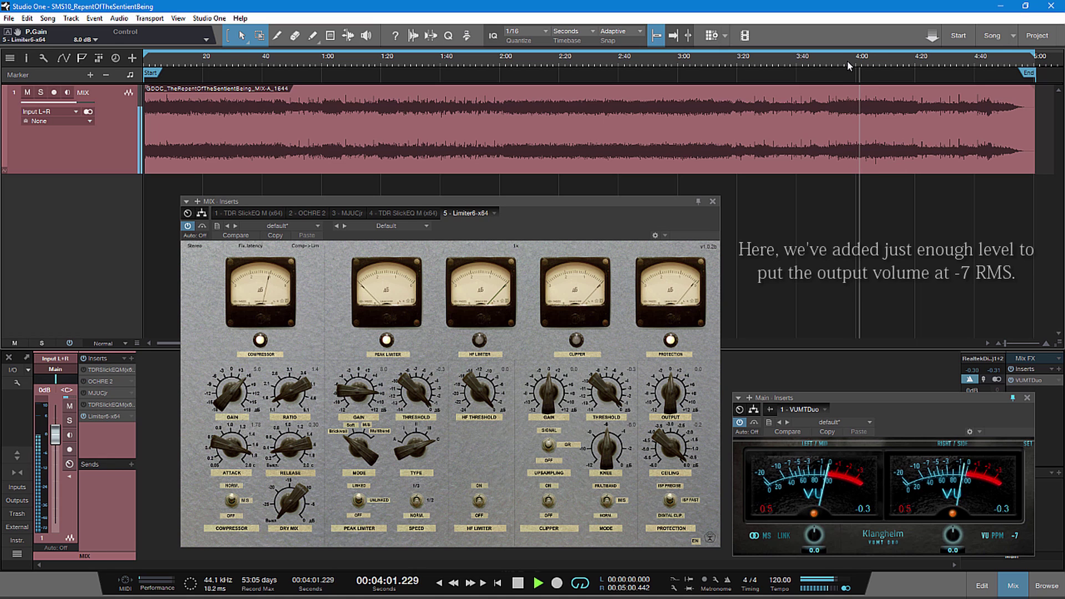
click(517, 583)
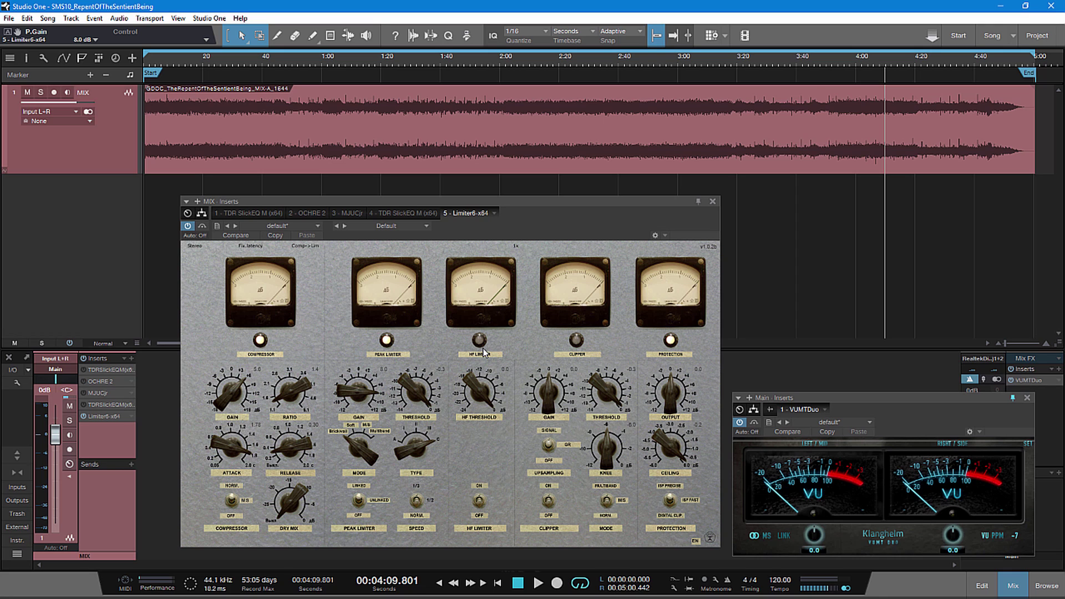
Step: Switch on the HF limiter and clipper sections, and play the song from its start
click(480, 503)
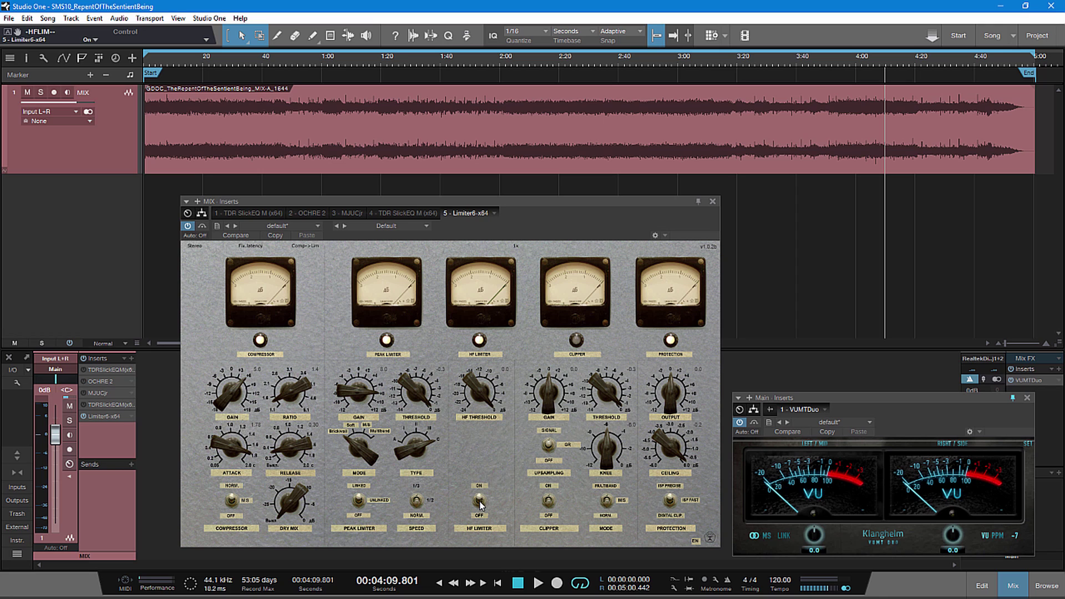
click(548, 501)
click(160, 61)
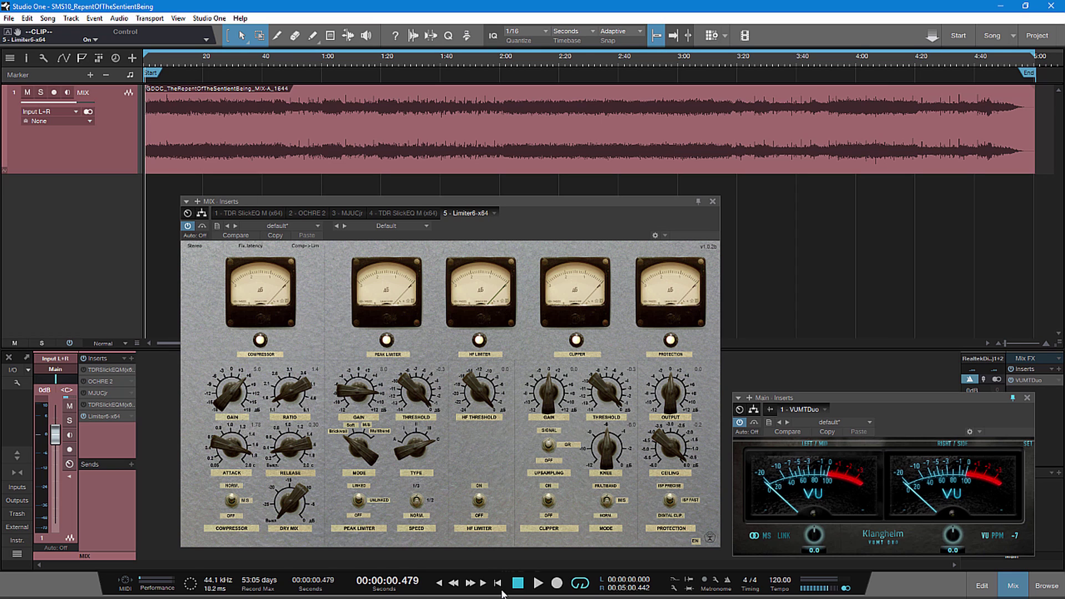
click(538, 584)
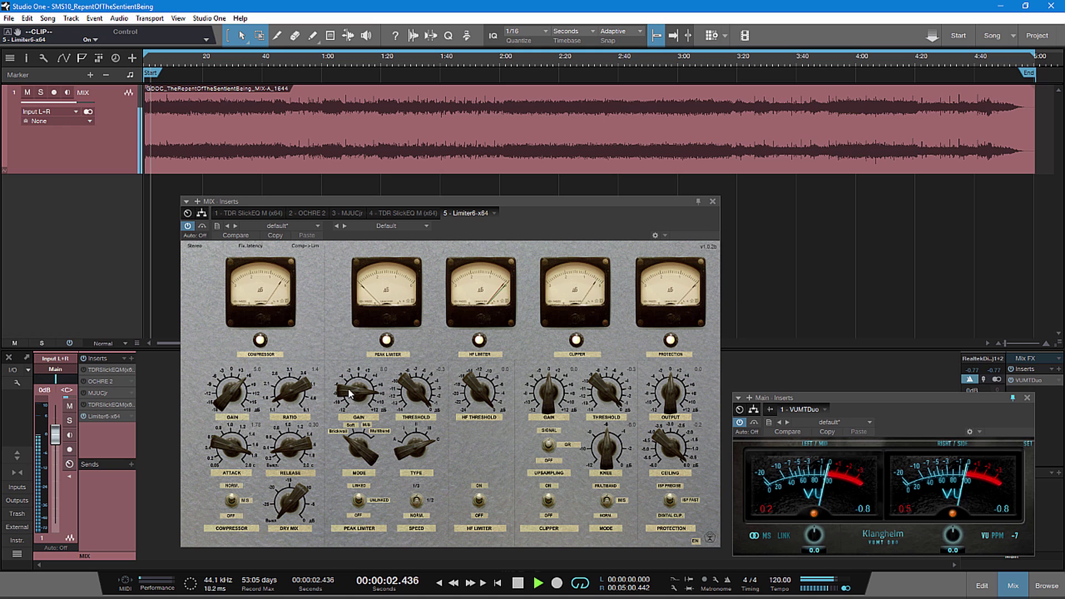
Step: Lower the peak limiter gain to 4.2 dB and raise the clipper gain to 2.2 dB to share the loudness between them
drag(366, 422, 392, 408)
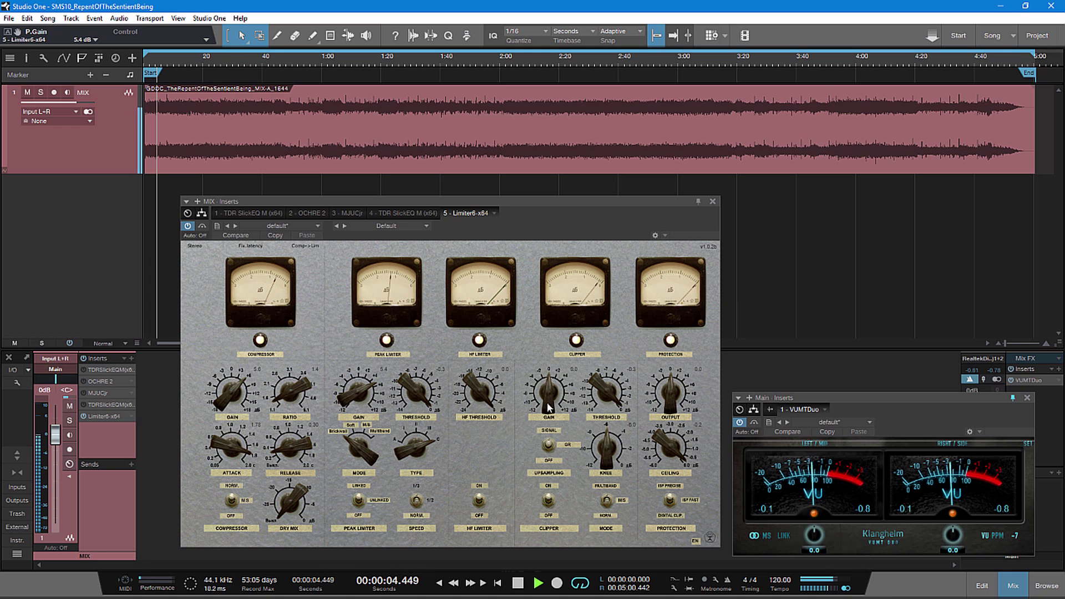
drag(546, 399, 547, 395)
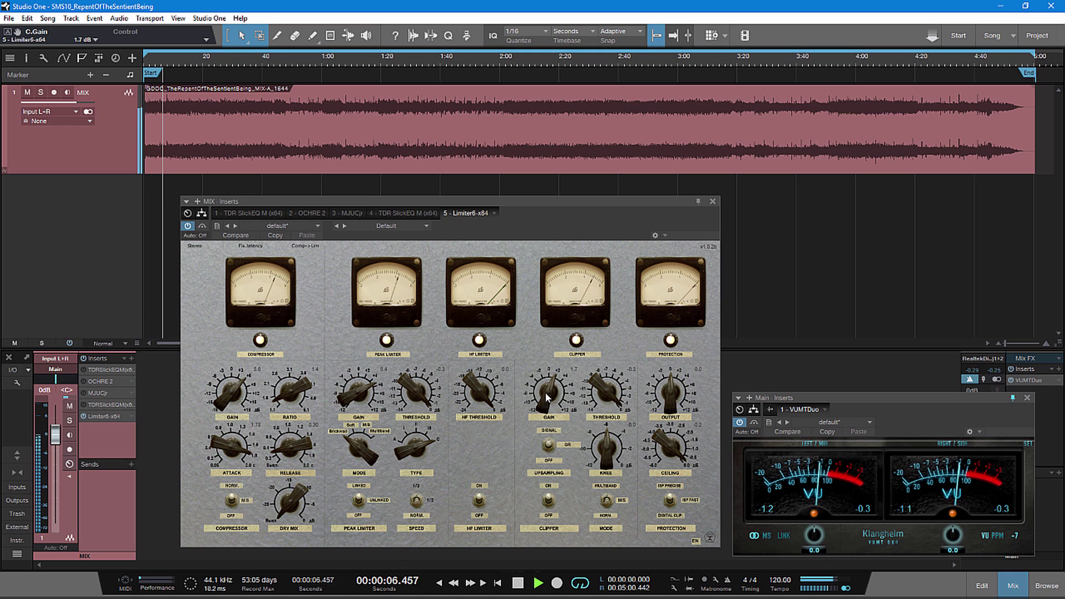
drag(375, 407, 344, 409)
drag(544, 403, 545, 401)
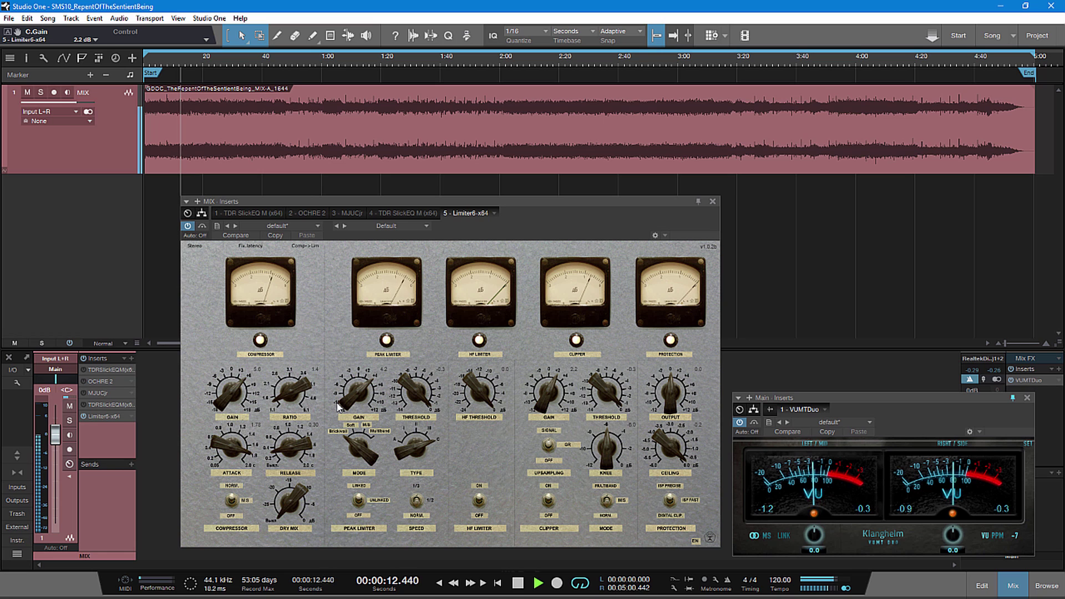
Step: Set the clipper's knee to -7.1 dB and fine-tune the peak limiter gain to 4.3 dB
drag(593, 451, 606, 463)
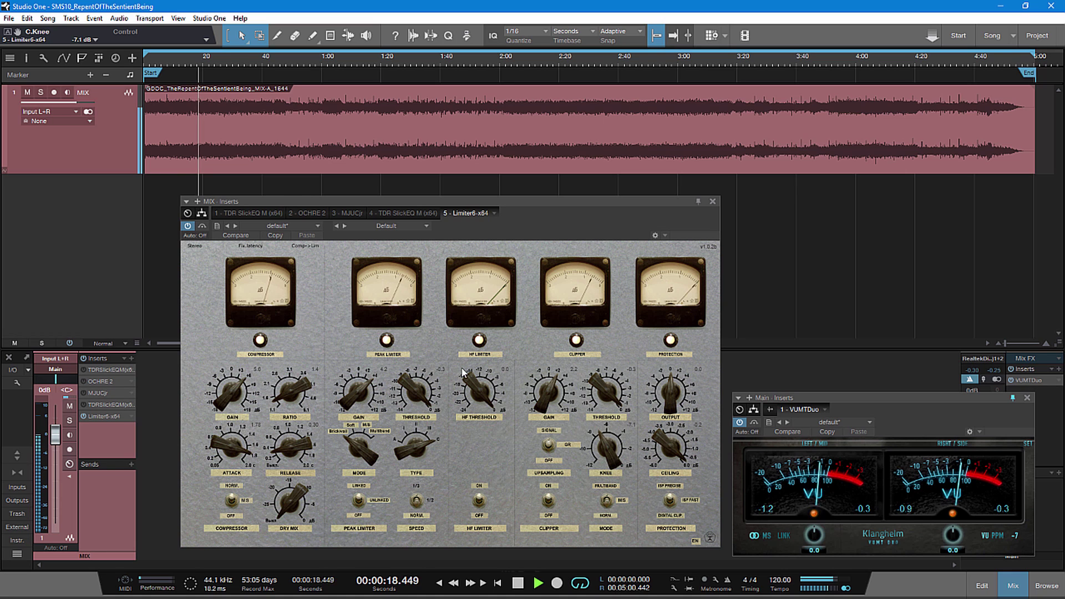
drag(347, 401, 343, 400)
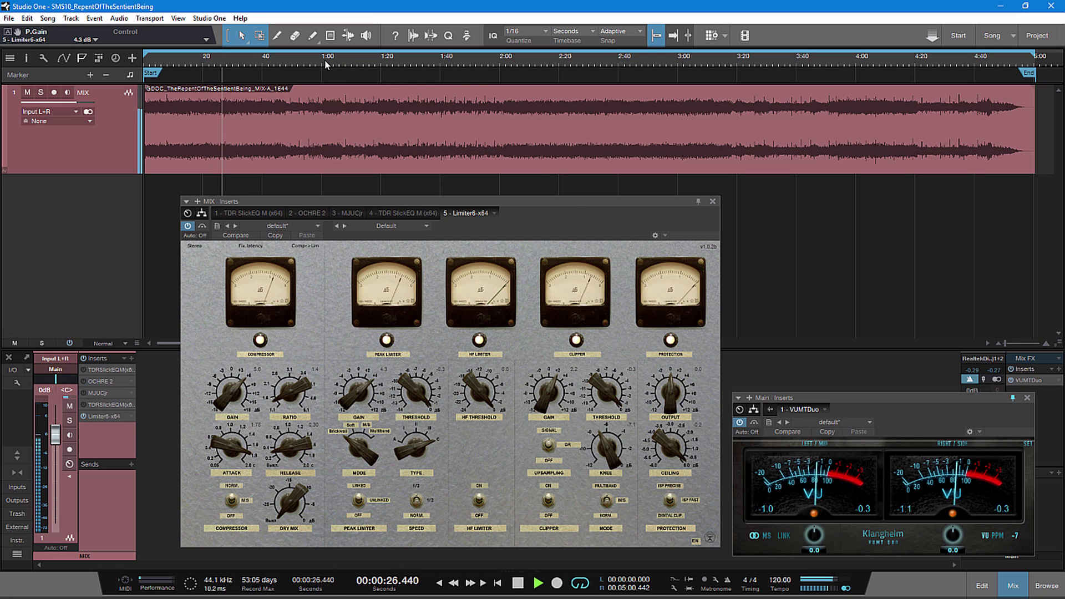
Step: Check the levels around 1:15 and 3:54, raise the peak limiter gain slightly and set the clipper gain to 2.6 dB, with playback stopped at the end
click(371, 63)
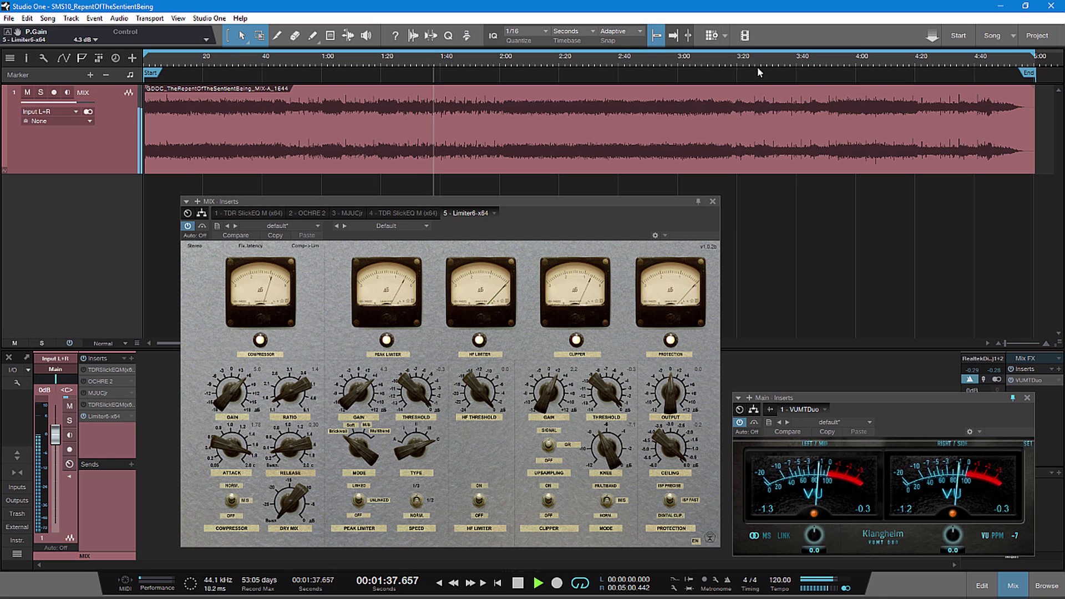
click(839, 65)
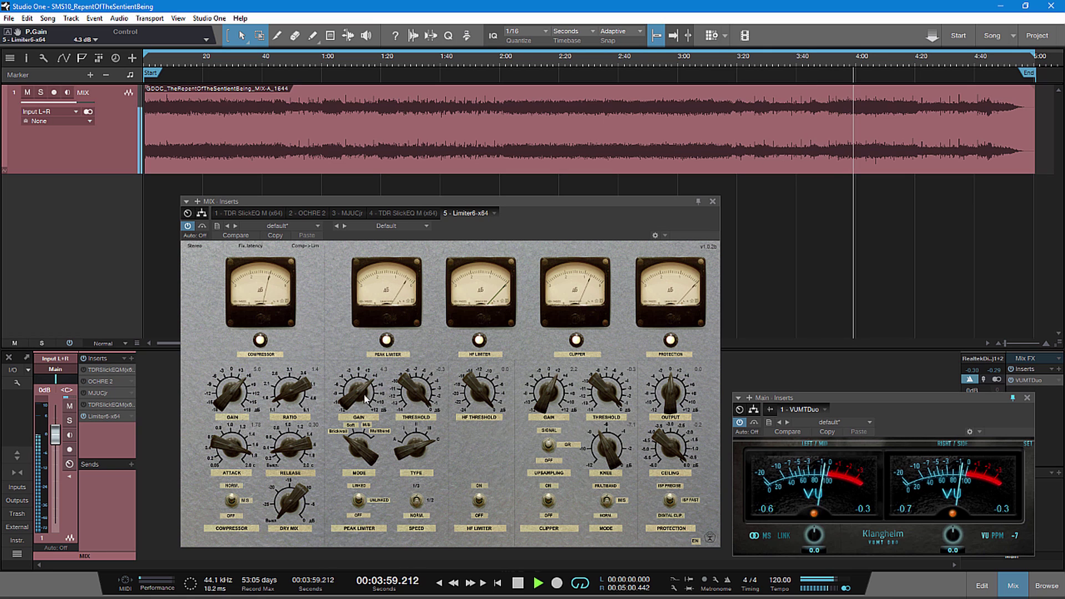
drag(348, 404, 348, 399)
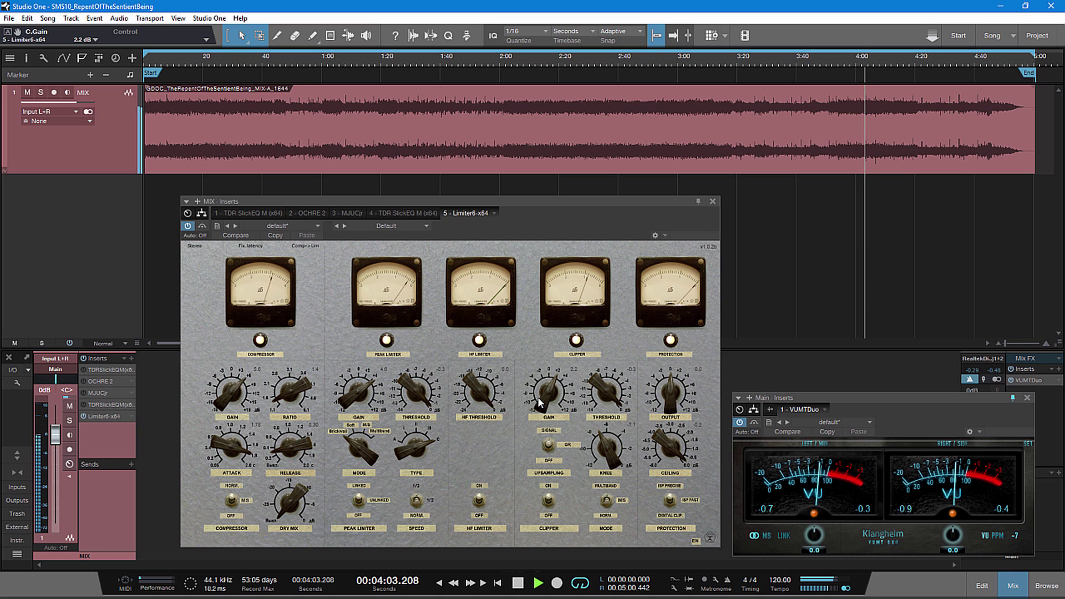
drag(539, 402, 539, 399)
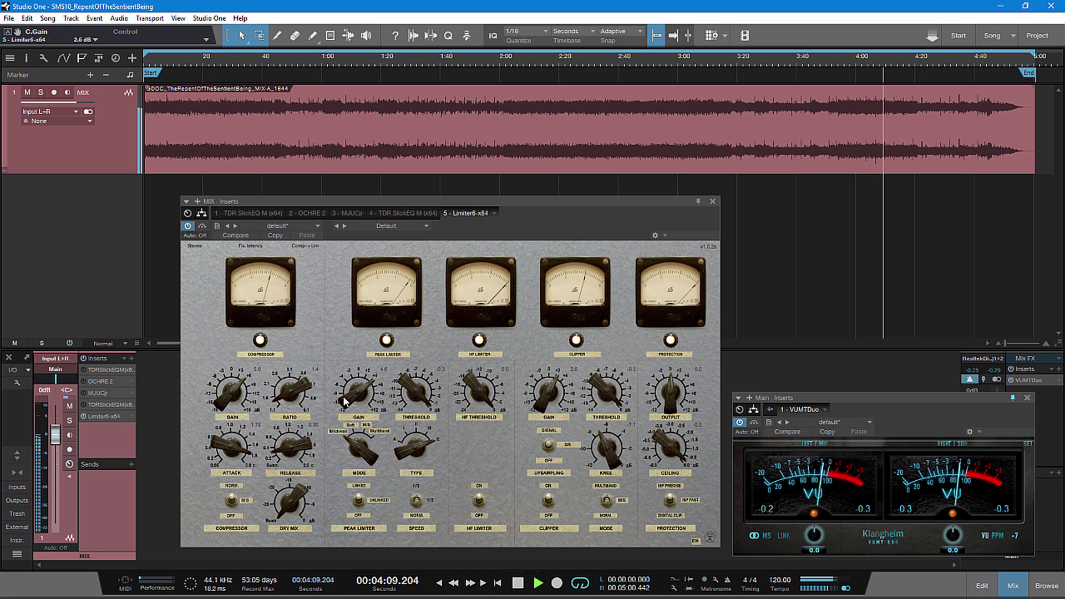
key(space)
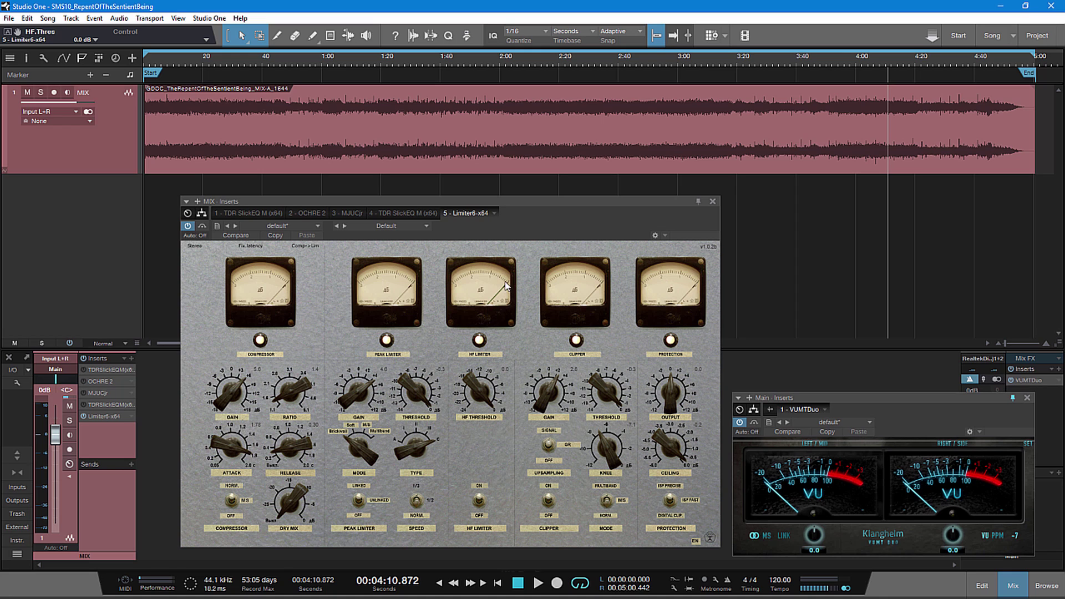
Step: Play the song from about 2:20 and lower the HF limiter threshold to -3.0 dB
click(508, 67)
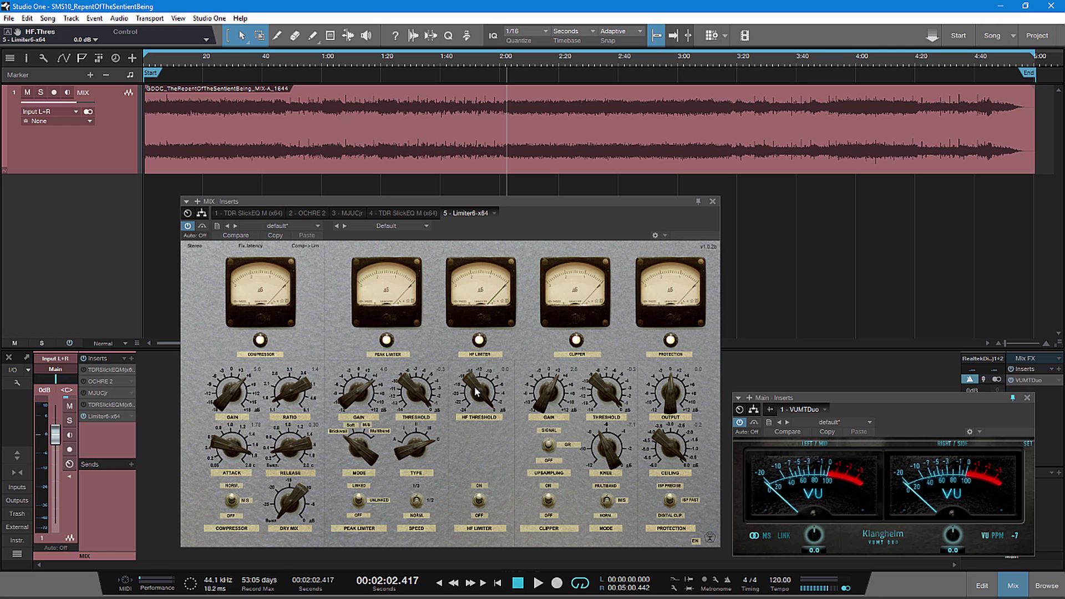
click(565, 67)
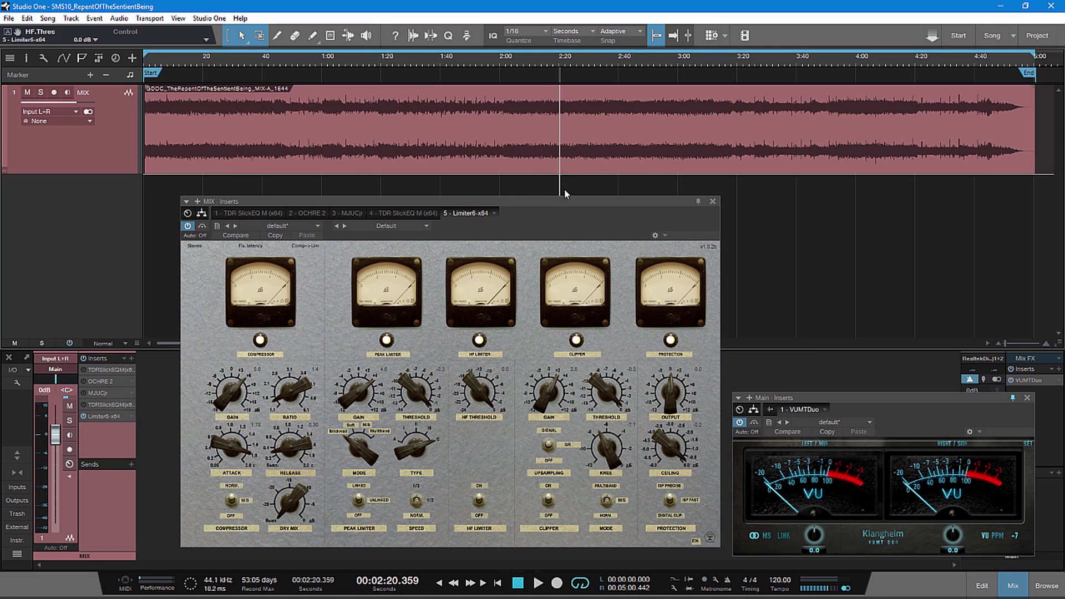
click(537, 583)
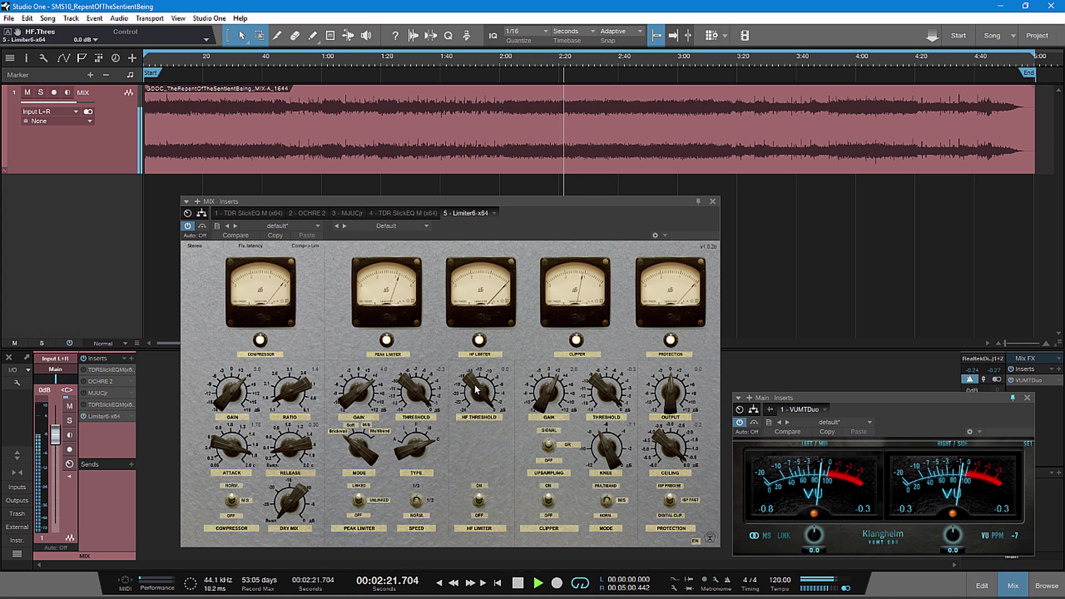
scroll(475, 382, down, 2)
drag(474, 382, 472, 391)
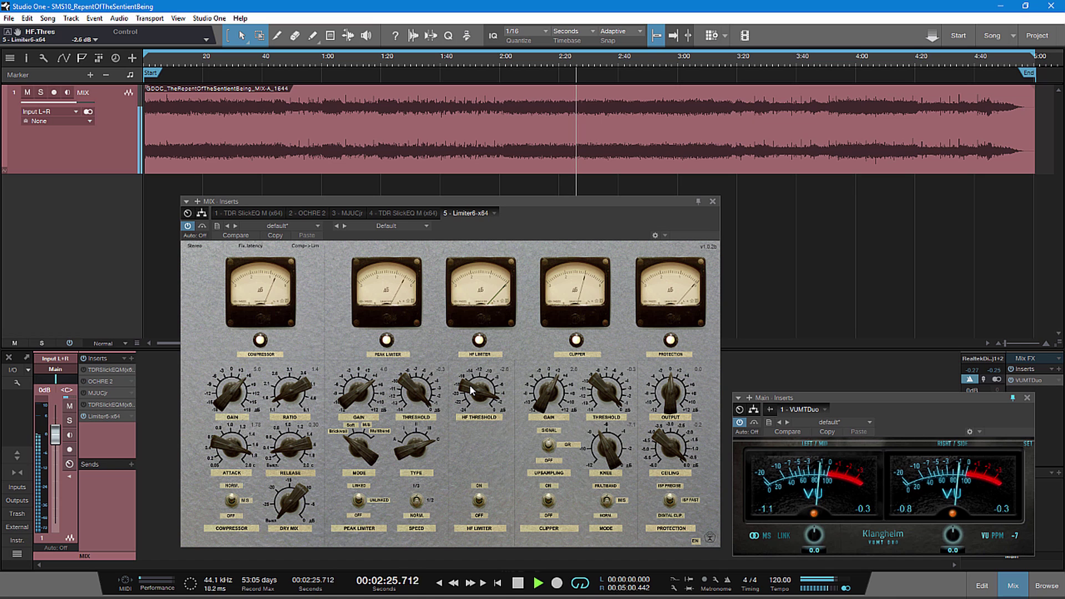
scroll(471, 390, down, 2)
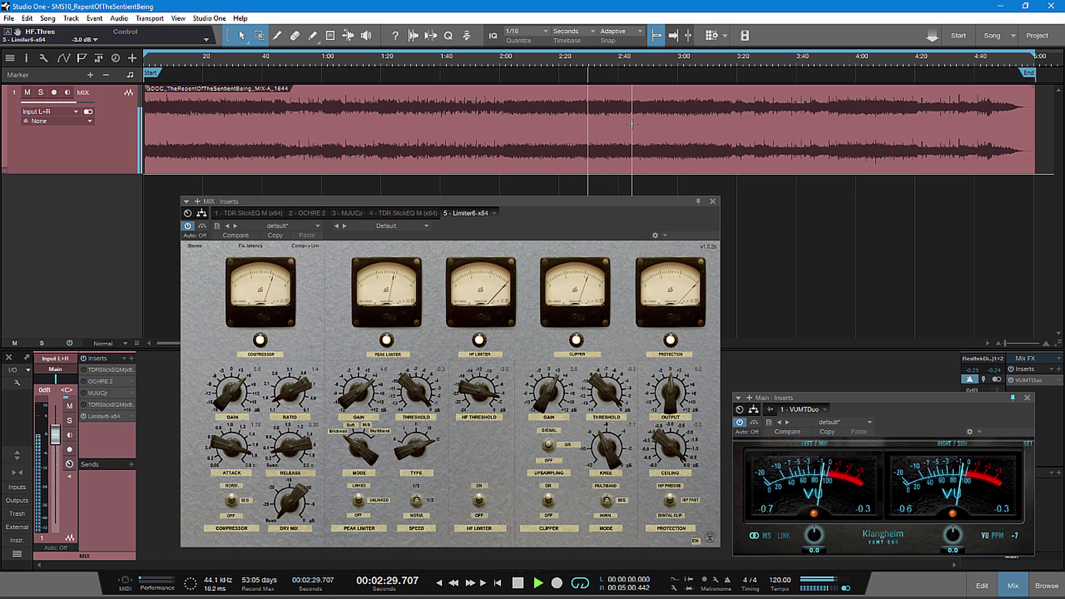
Step: Listen around 1:28 and 0:07 of the song, fine-tune the HF limiter threshold to -3.2 dB, and stop playback
click(404, 65)
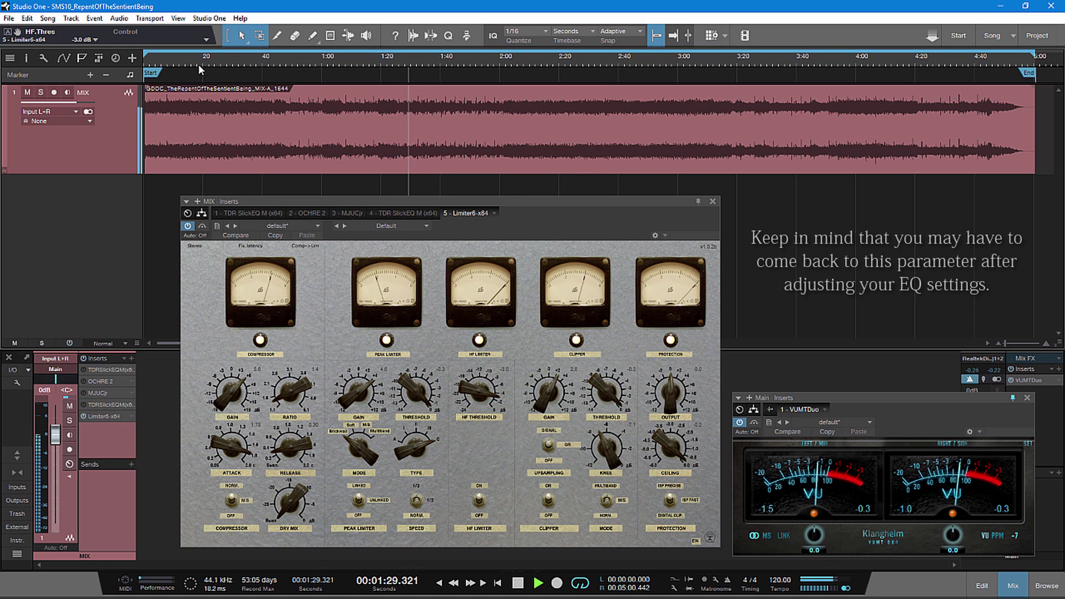
click(165, 65)
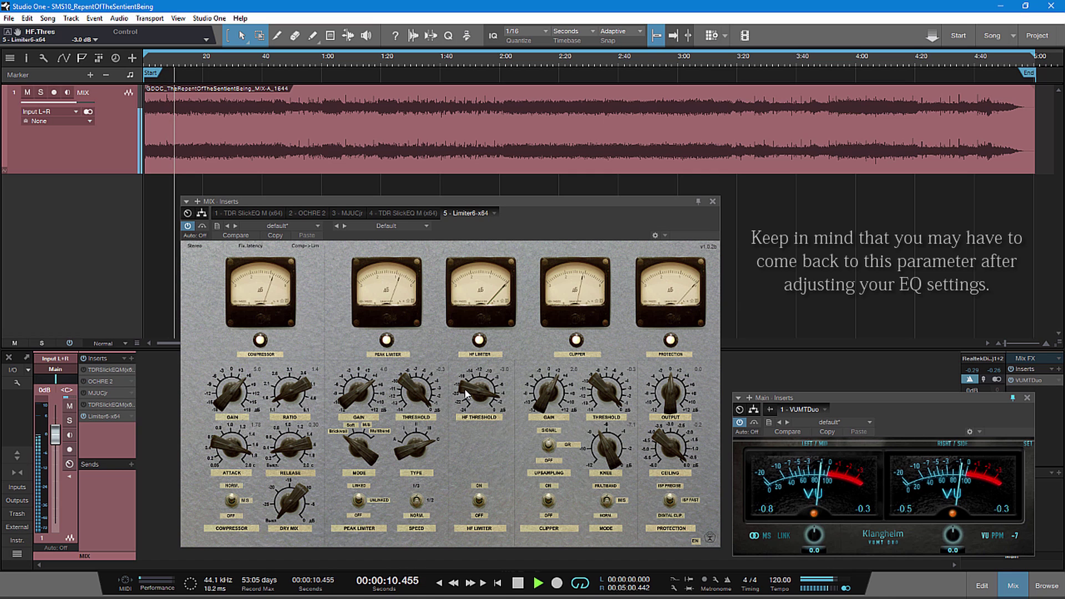
scroll(466, 394, down, 2)
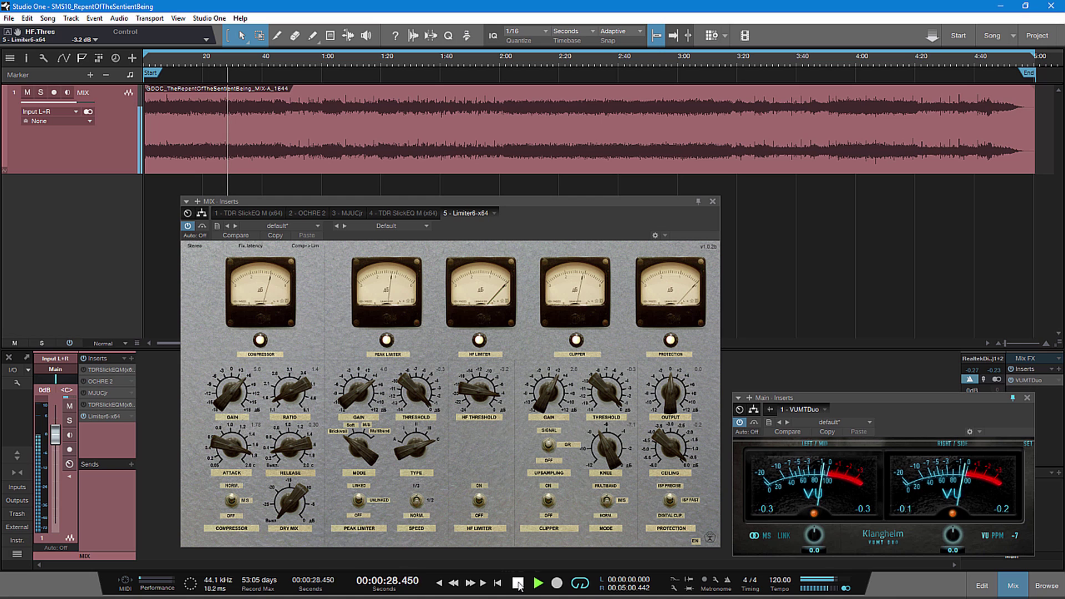
click(518, 583)
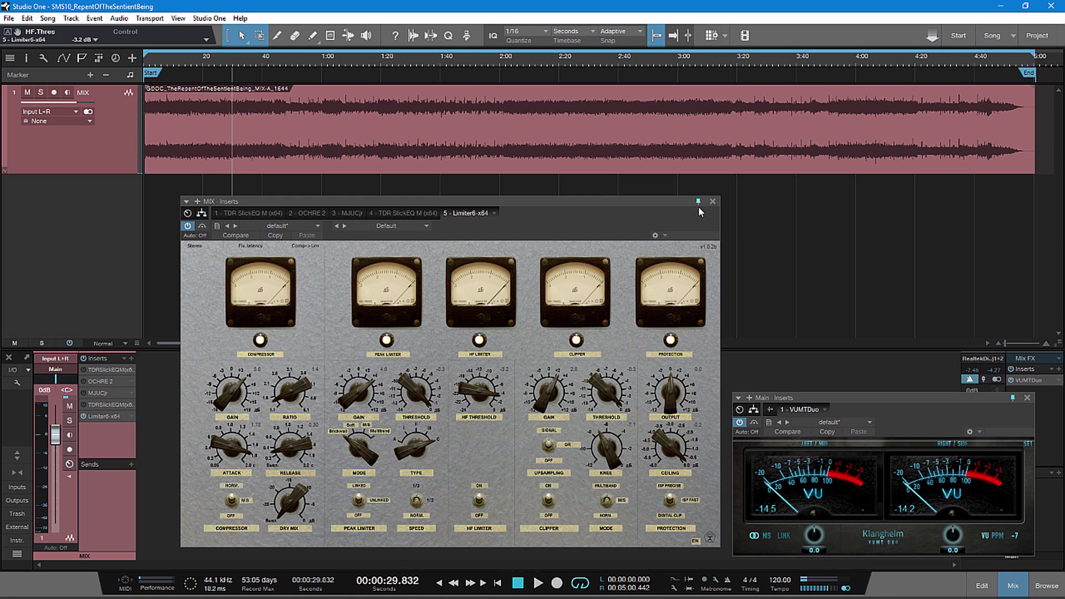
Step: Move the Limiter6 window aside, then open the MJUCjr compressor below it and pin its window
drag(650, 203, 979, 80)
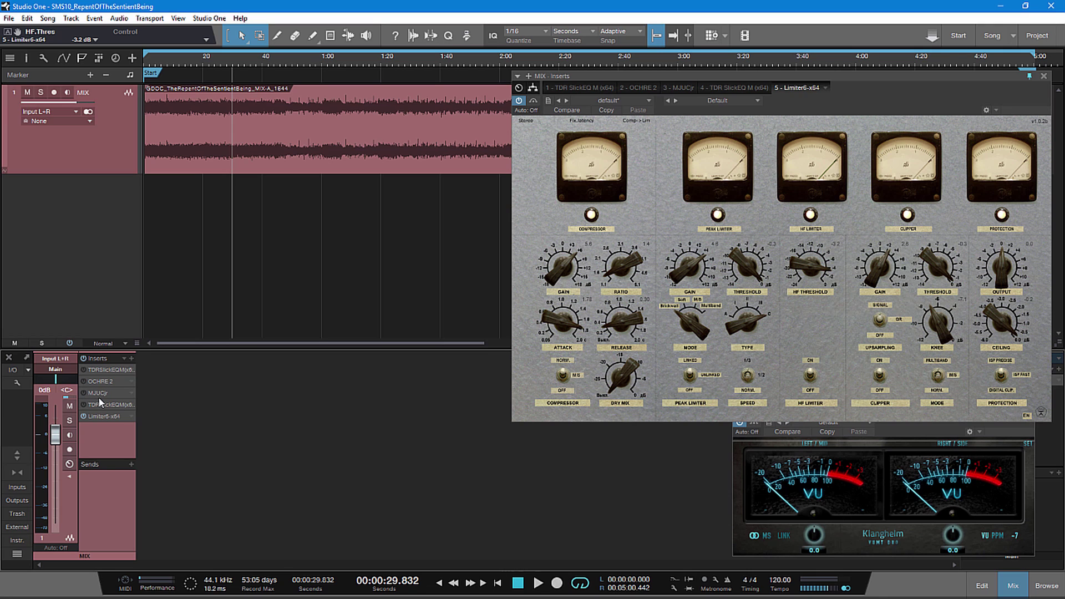
click(97, 394)
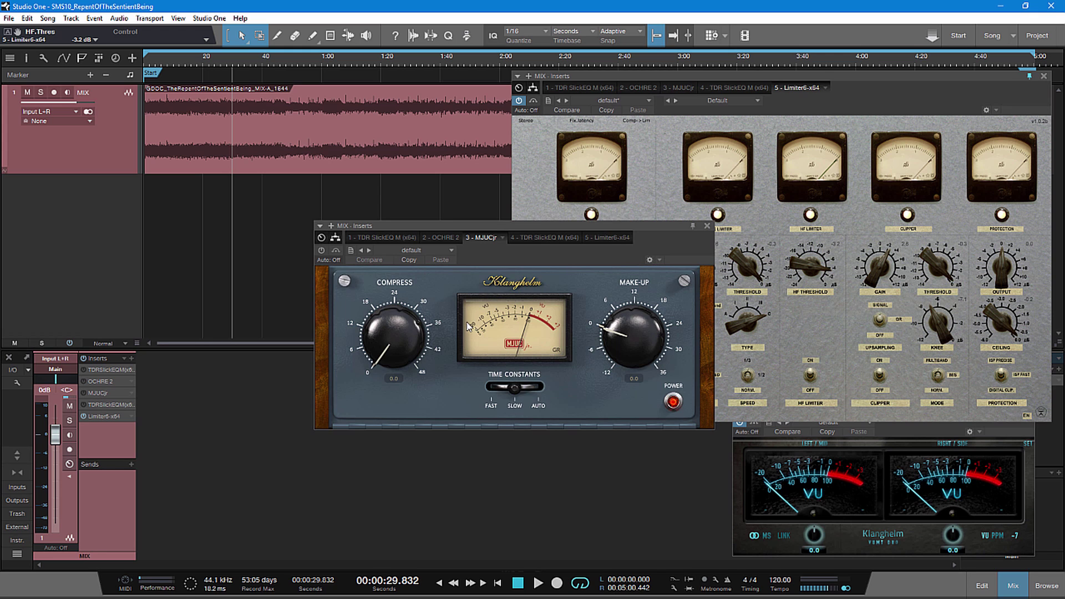
drag(544, 253, 422, 390)
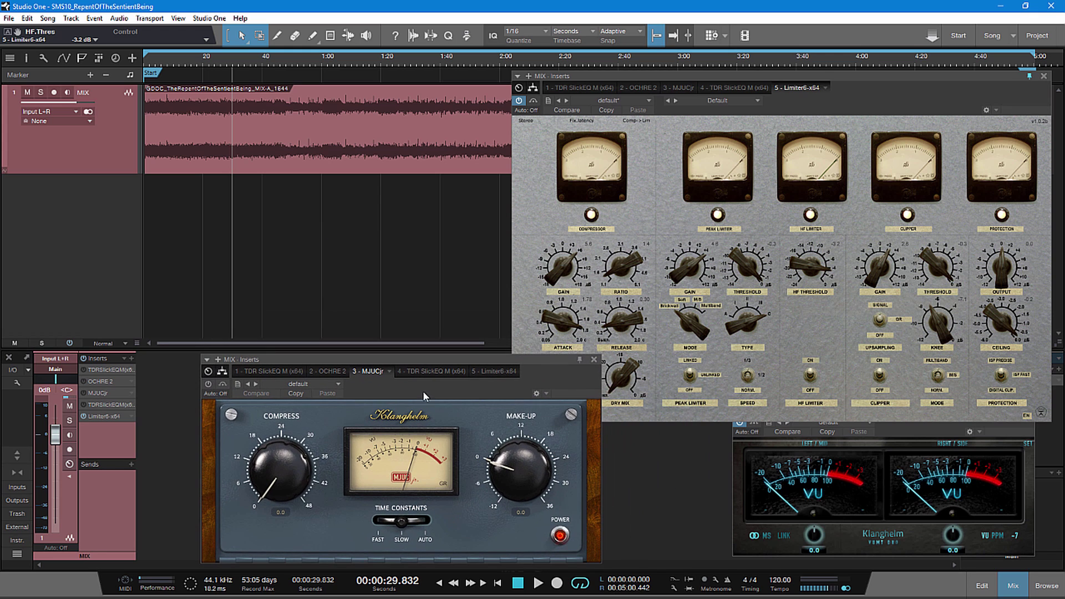
click(580, 360)
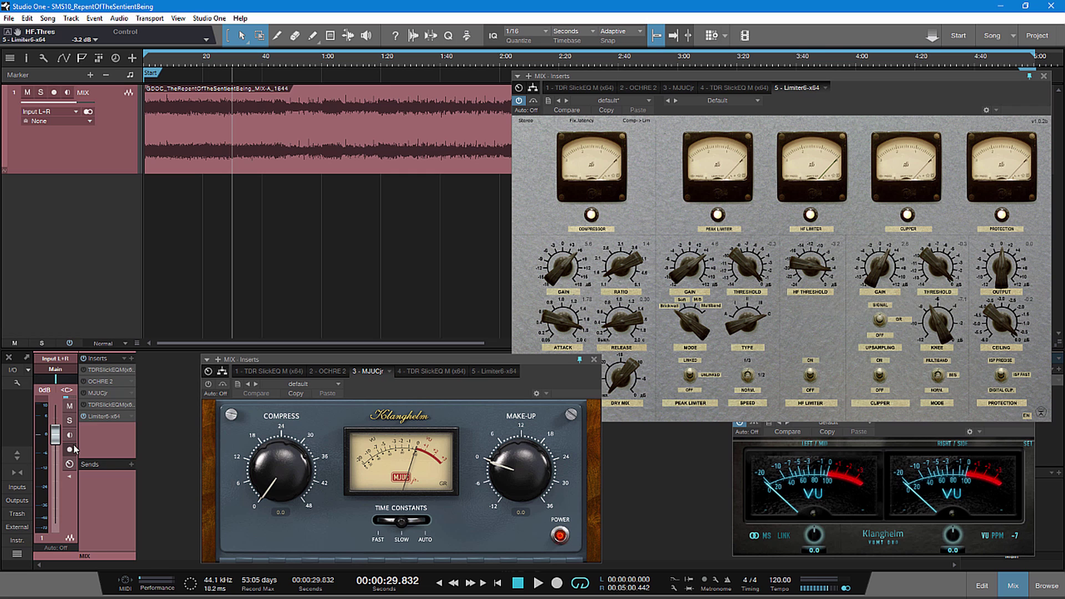
Step: Open the OCHRE 2 equalizer insert, activate it with its default settings, and close its window
click(103, 382)
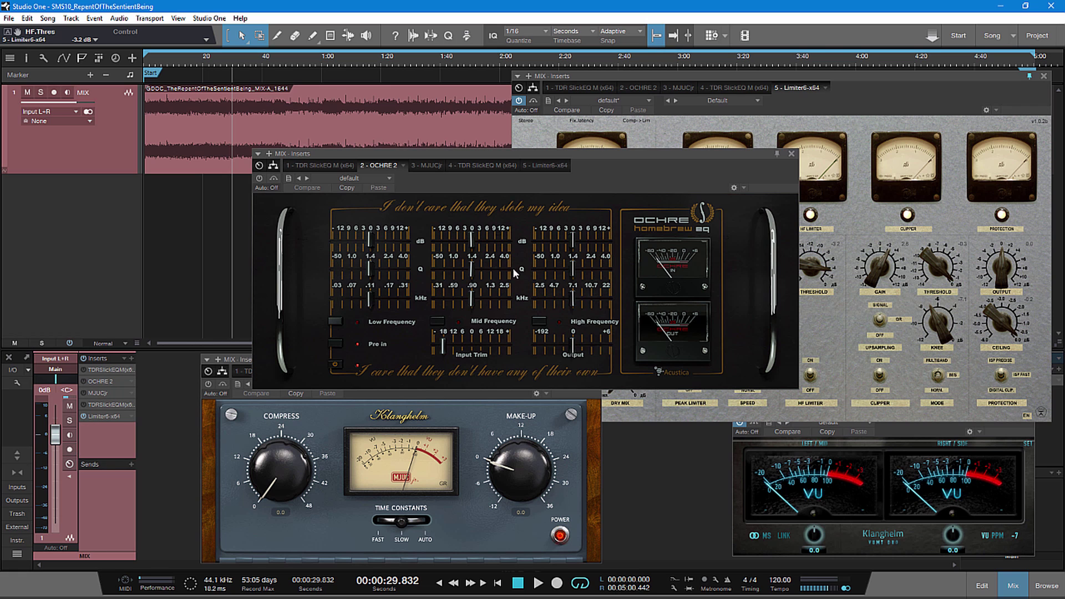
drag(764, 160, 675, 117)
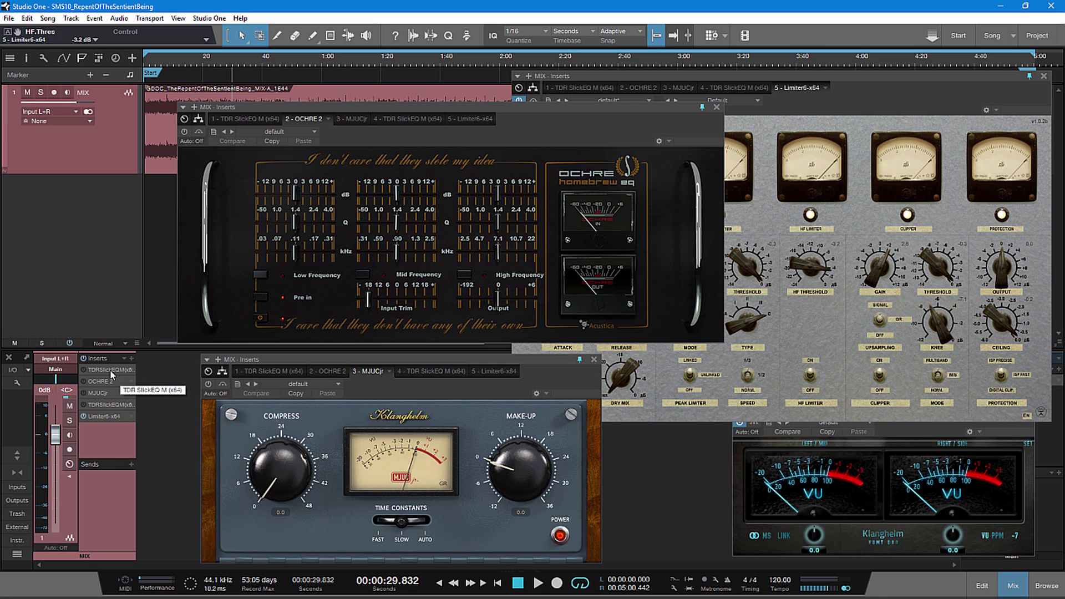
click(83, 382)
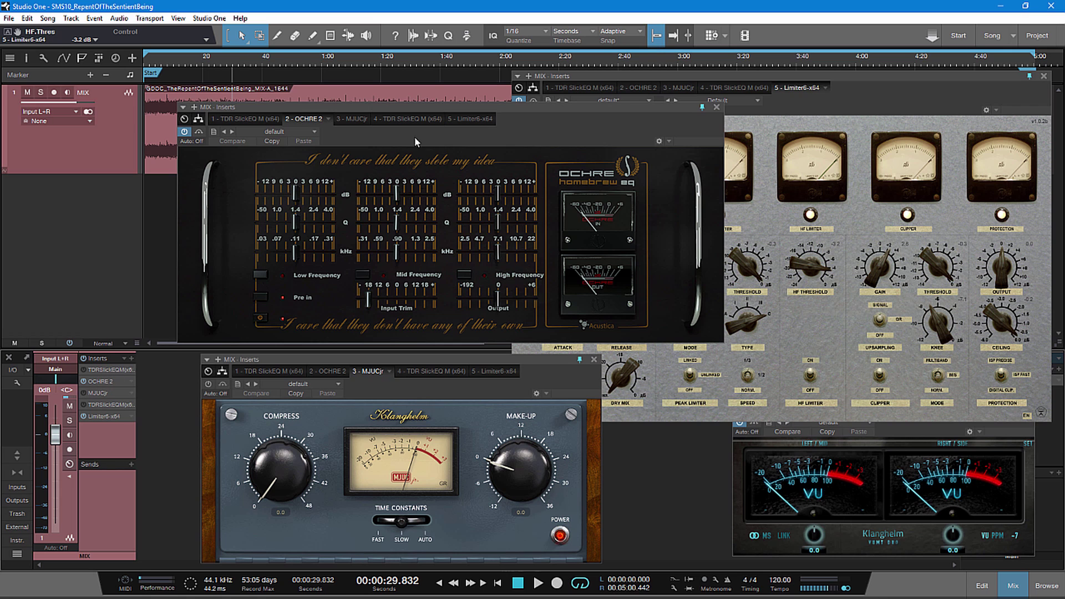
drag(416, 140, 427, 137)
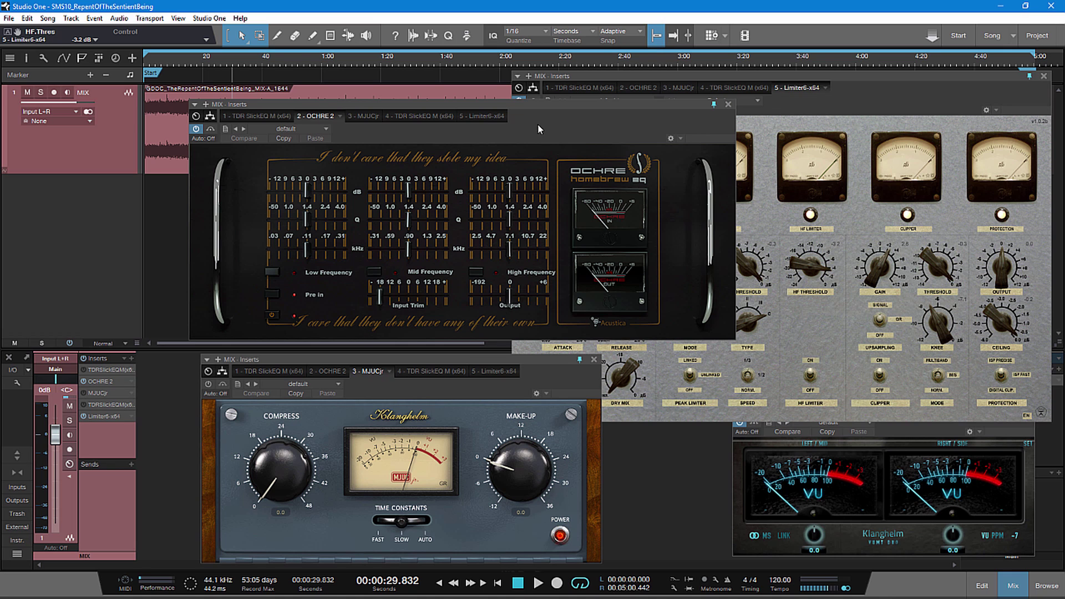
drag(538, 125, 548, 124)
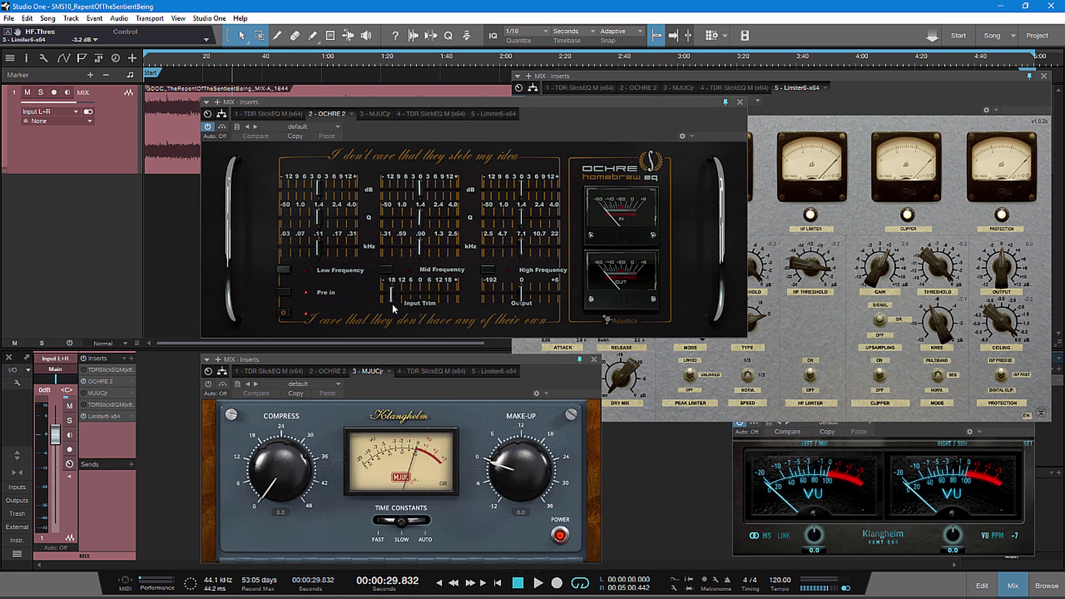
mouse_move(531, 135)
mouse_down()
mouse_move(539, 141)
mouse_move(527, 138)
mouse_up()
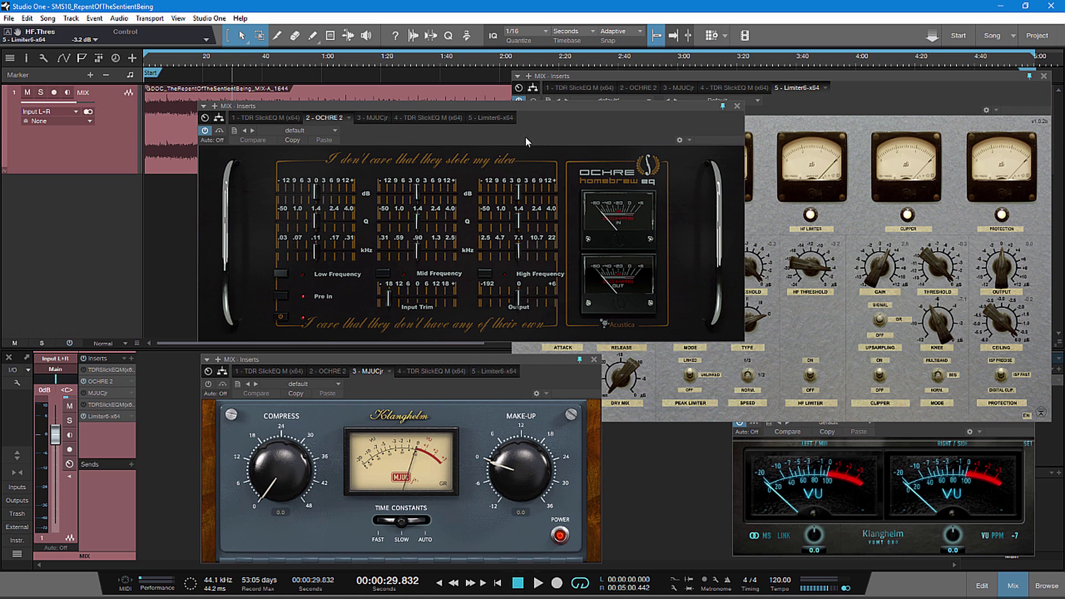
drag(526, 141, 530, 142)
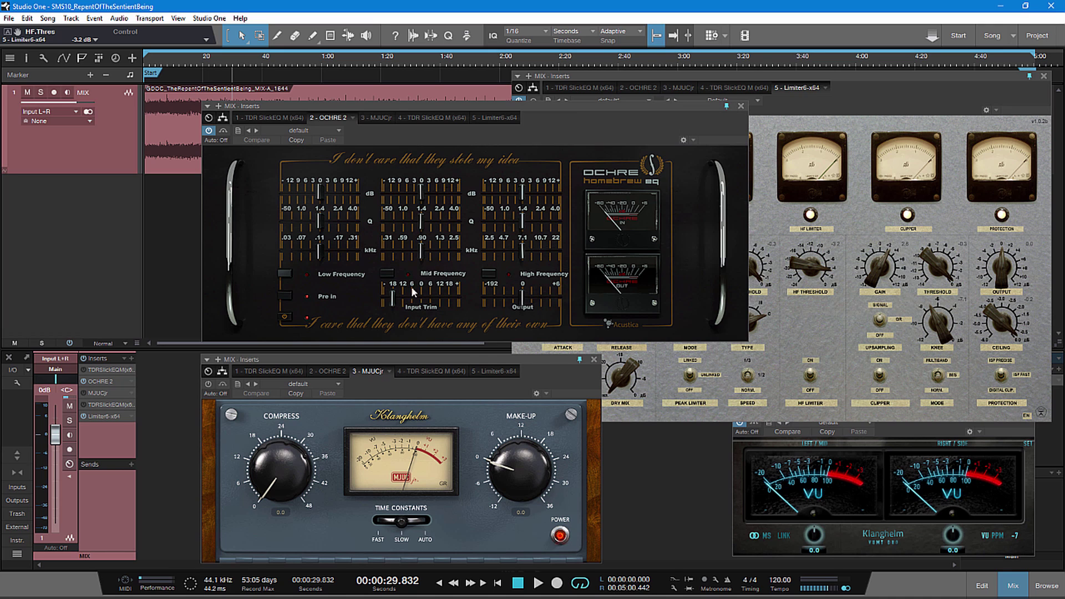
click(741, 106)
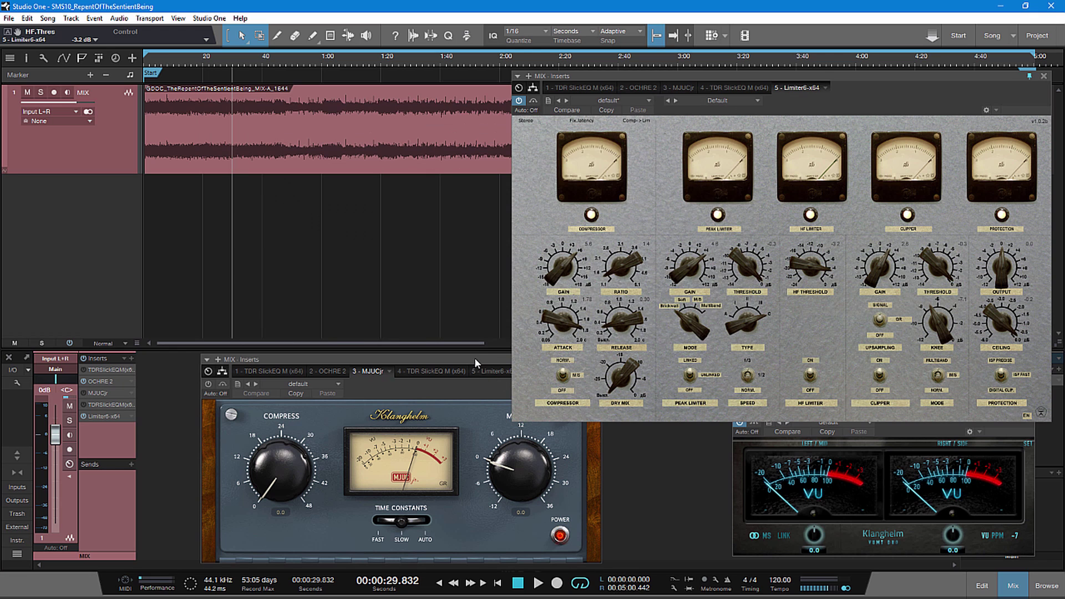
Step: Reposition the MJUCjr window in the free area beside Limiter6 and activate the compressor in the insert chain
drag(474, 366, 521, 268)
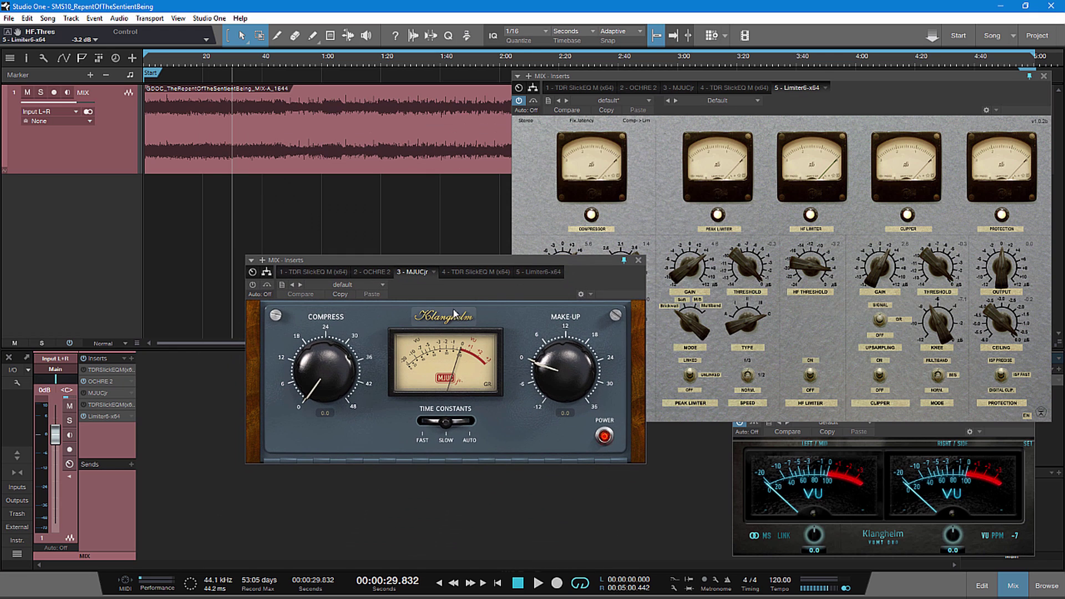
drag(458, 293, 470, 296)
drag(341, 377, 314, 361)
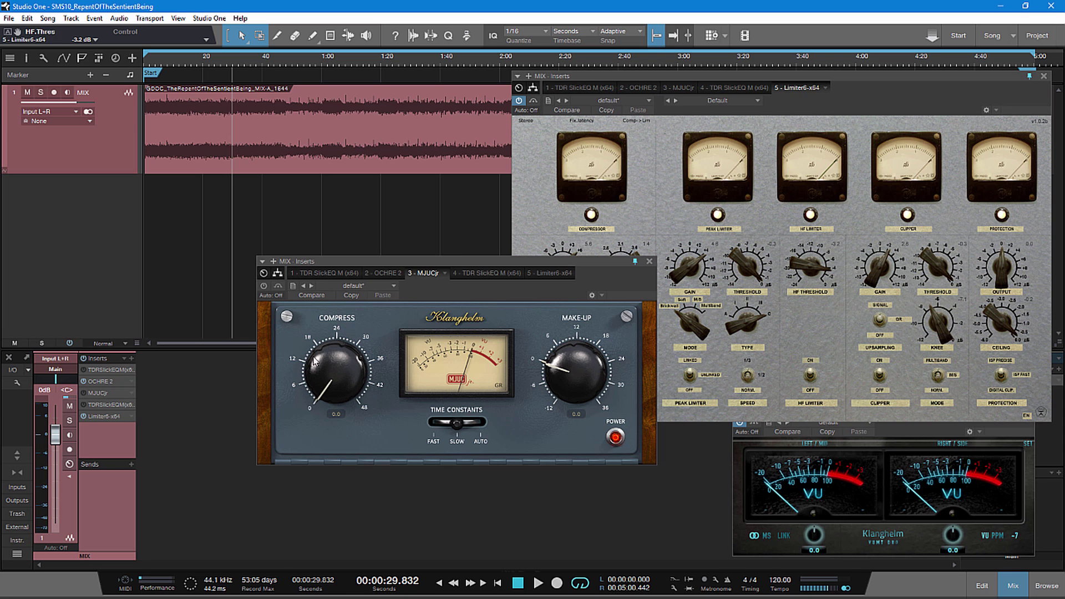
click(264, 286)
mouse_move(471, 296)
mouse_down()
mouse_move(444, 326)
mouse_move(460, 314)
mouse_up()
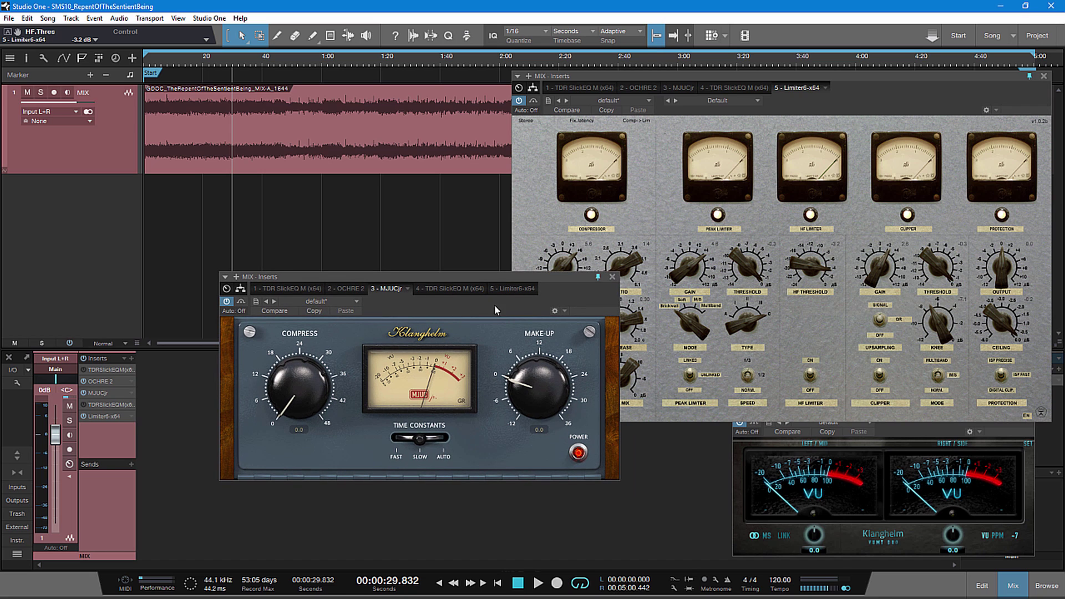
drag(496, 310, 481, 300)
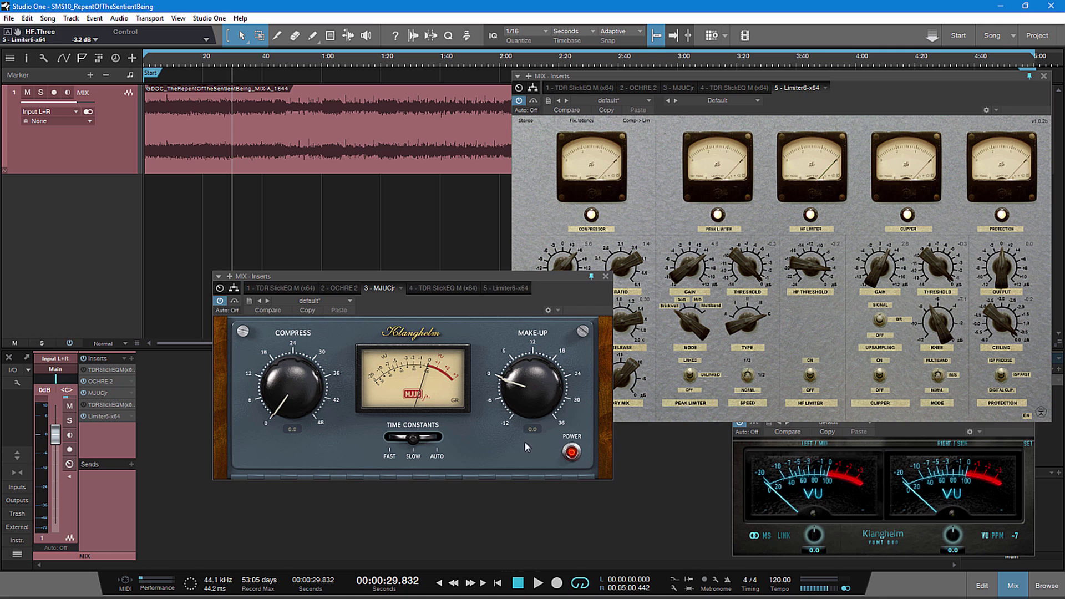
Step: Toggle MJUCjr's own power switch off and on twice to try out its bypass
click(571, 452)
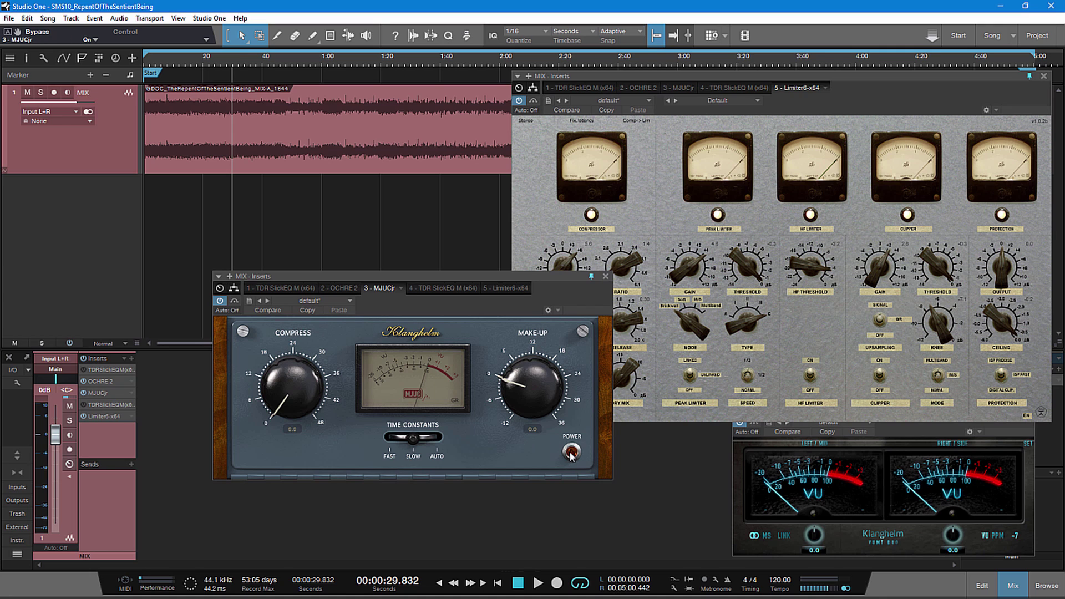
click(571, 454)
click(571, 453)
click(571, 453)
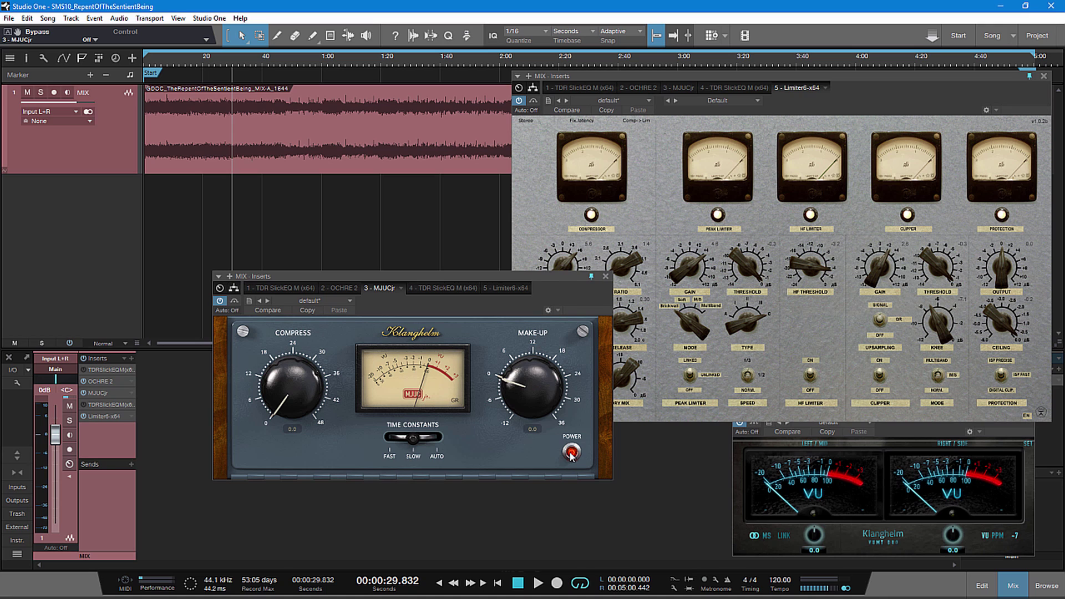
Step: Start playback from about 0:13 and raise MJUCjr's Compress amount to 10.6
click(183, 69)
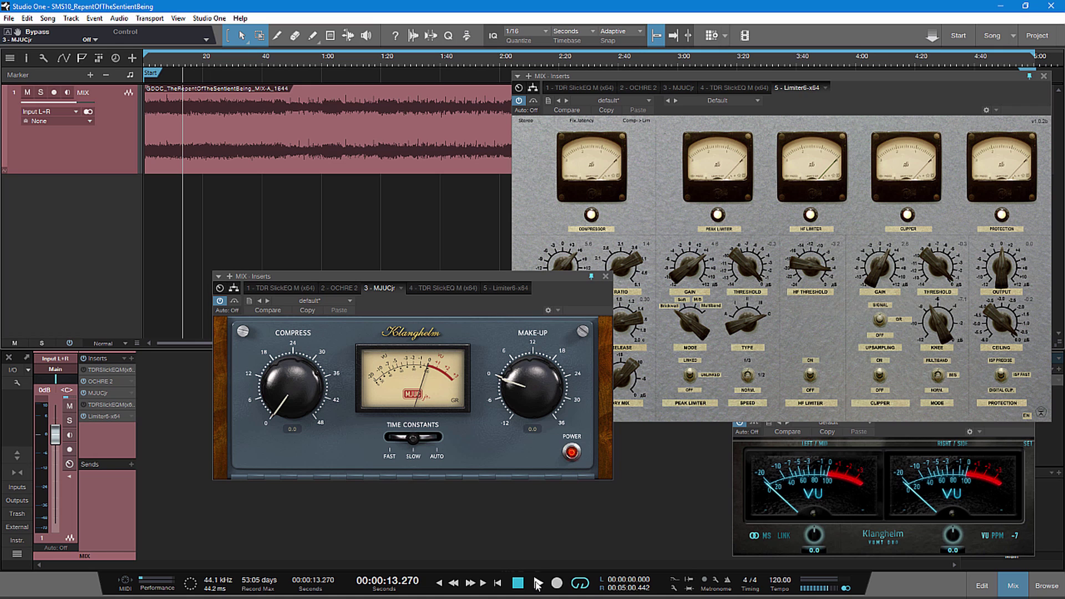
click(538, 582)
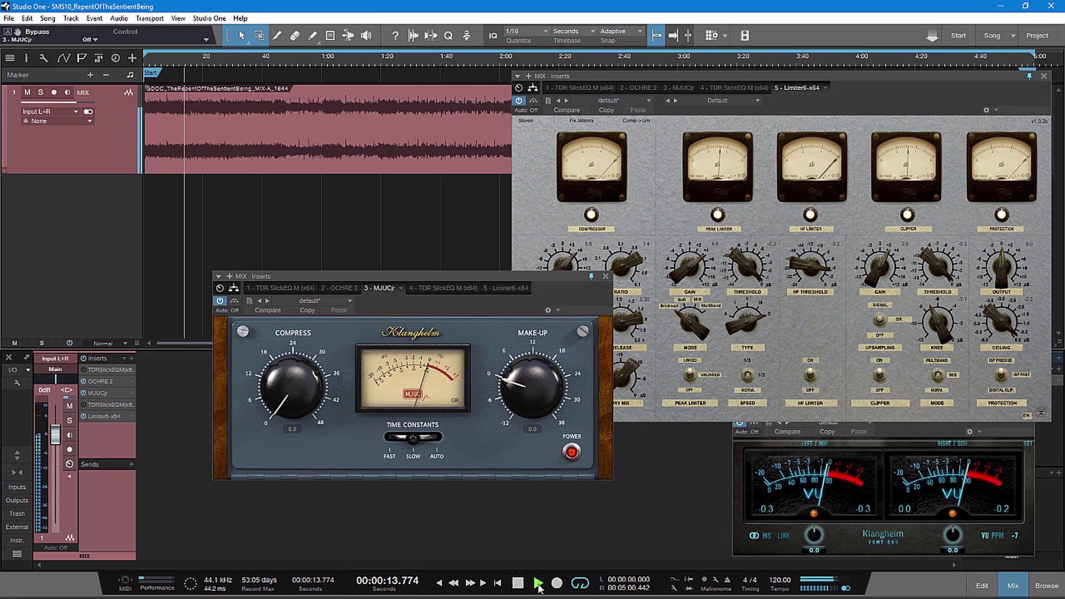
drag(297, 392, 307, 326)
Step: Switch MJUCjr's power off and on twice during playback to compare the compression, and stop playback
click(571, 452)
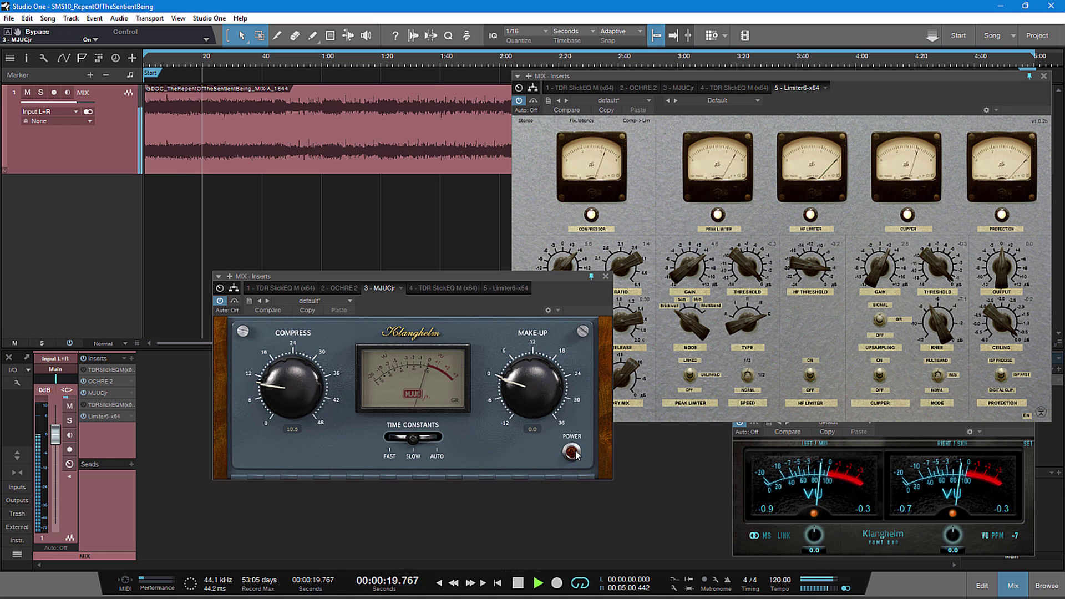
click(572, 452)
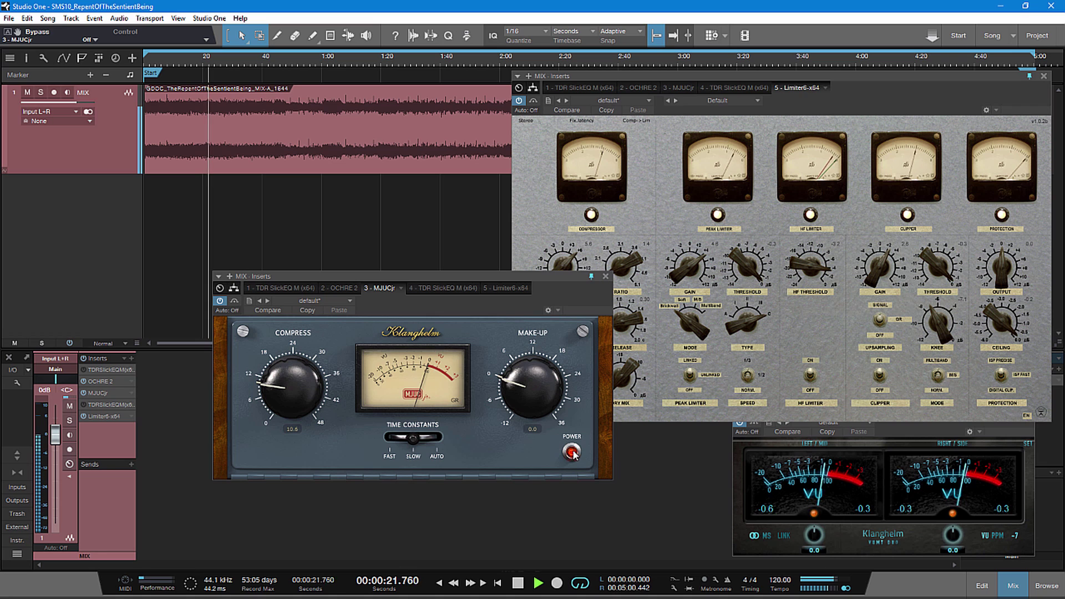
click(571, 452)
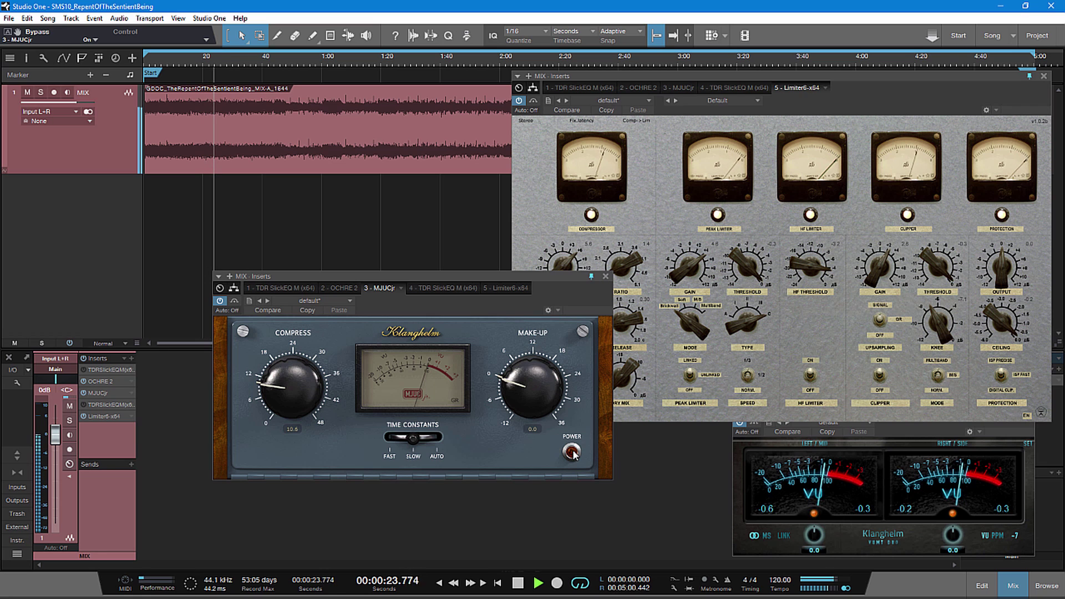
click(572, 452)
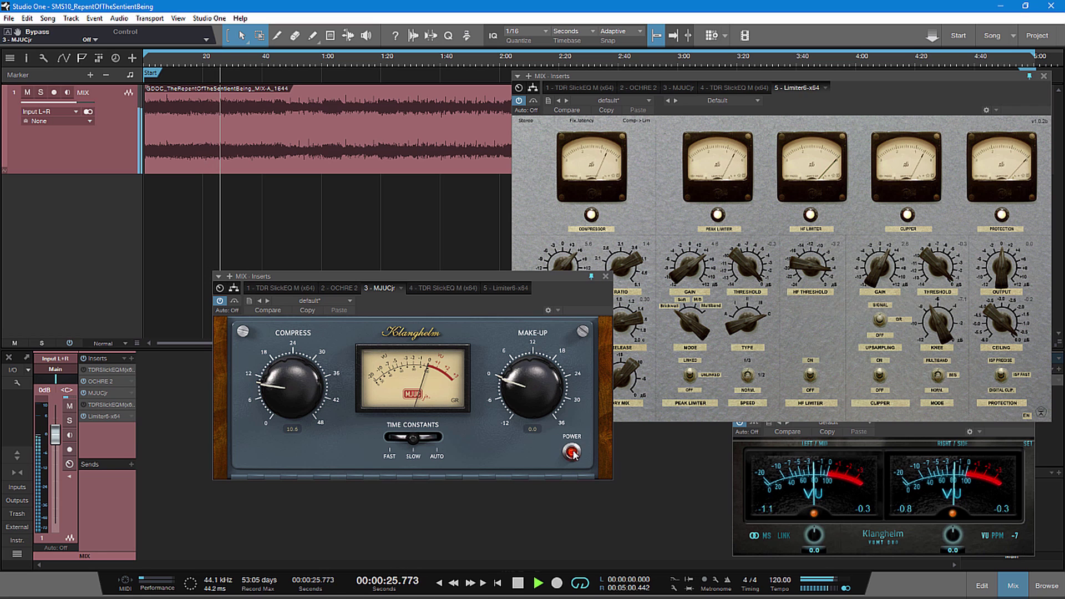
key(space)
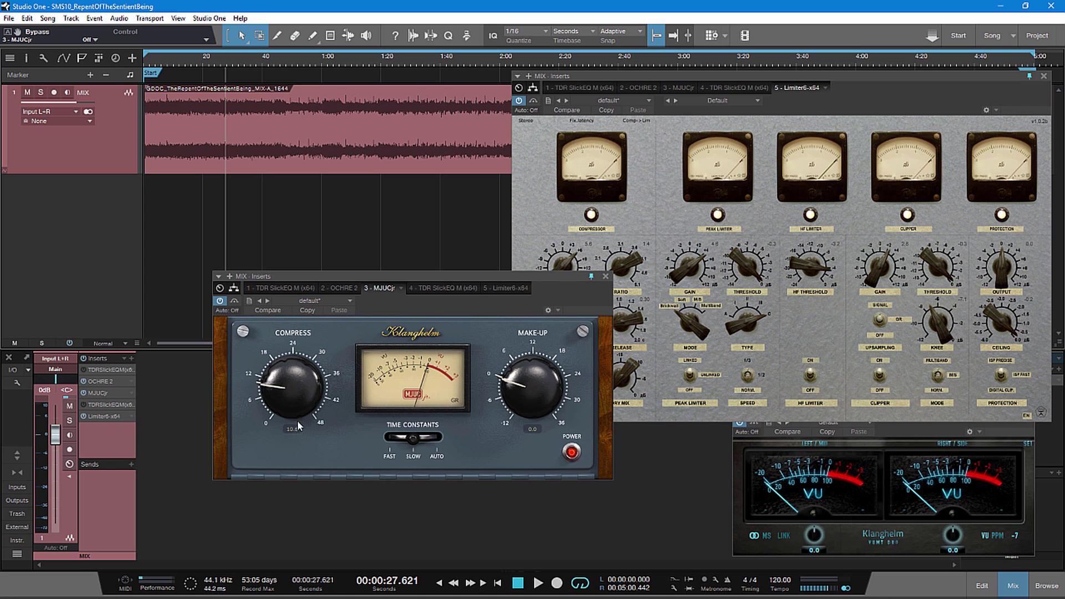
Step: Close the MJUCjr window and shift the Limiter6 window slightly further aside
drag(366, 309, 402, 381)
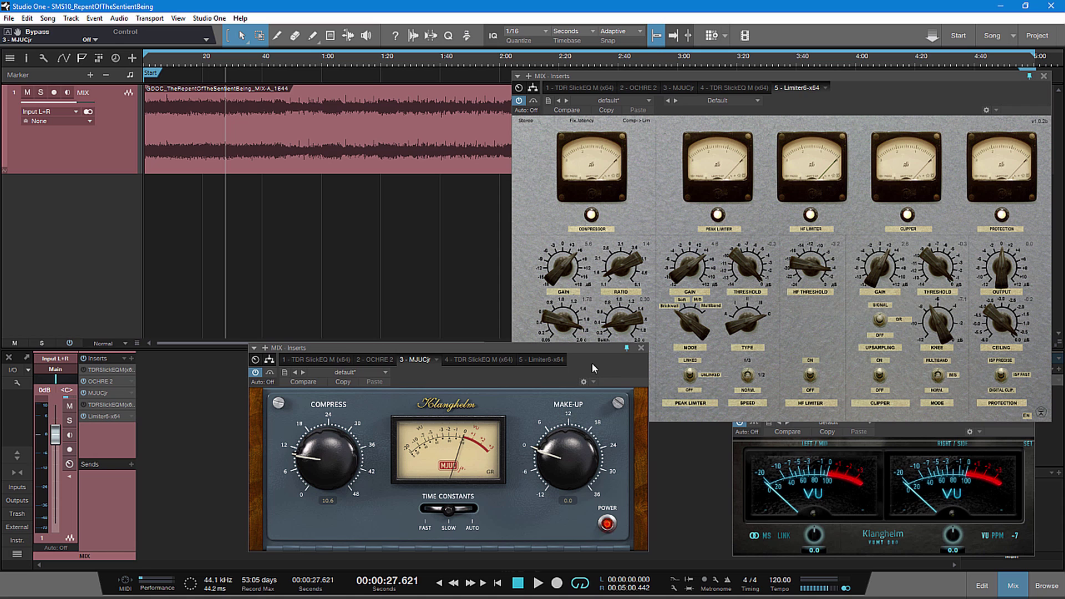
drag(577, 350, 561, 332)
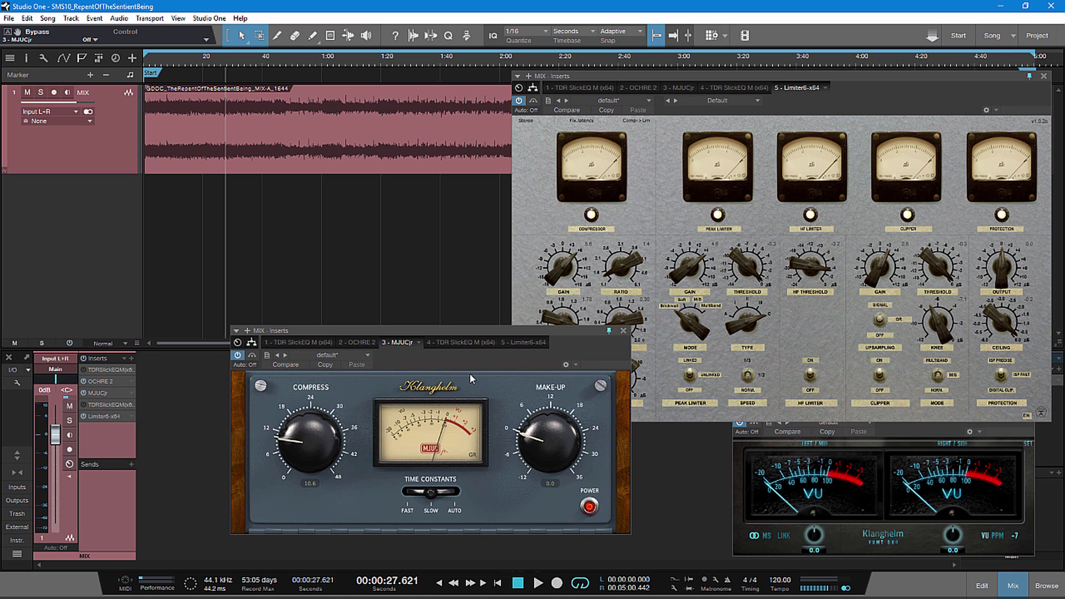
drag(483, 362, 497, 377)
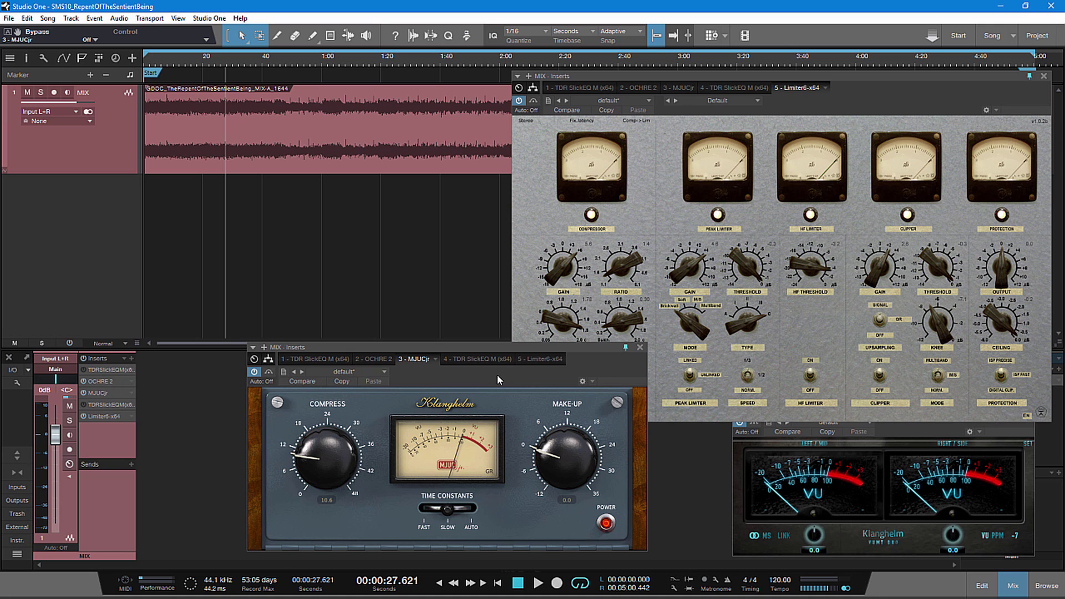
click(640, 348)
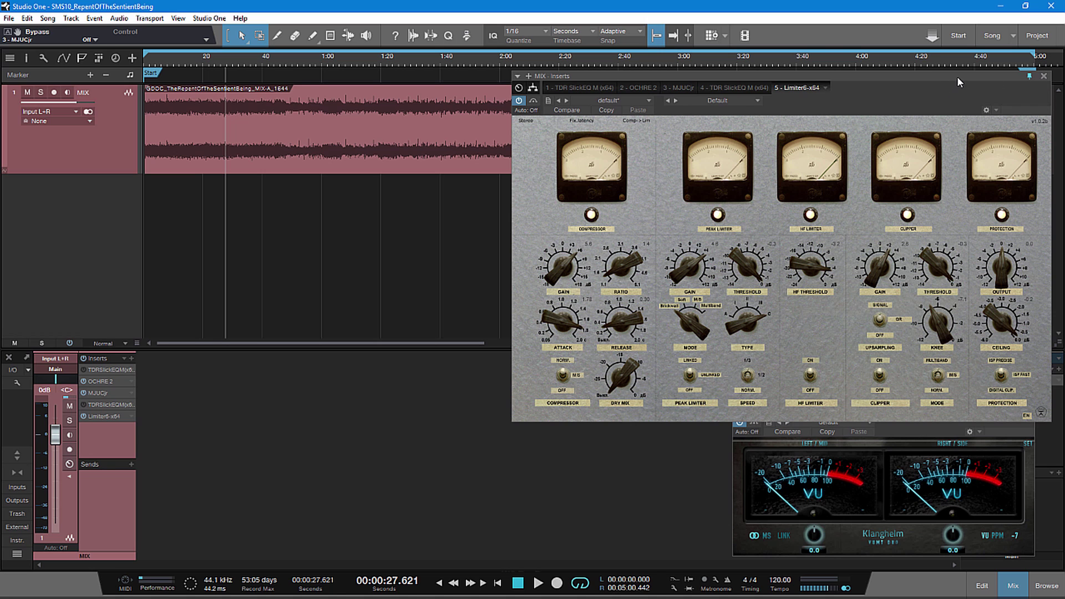
drag(957, 76, 965, 73)
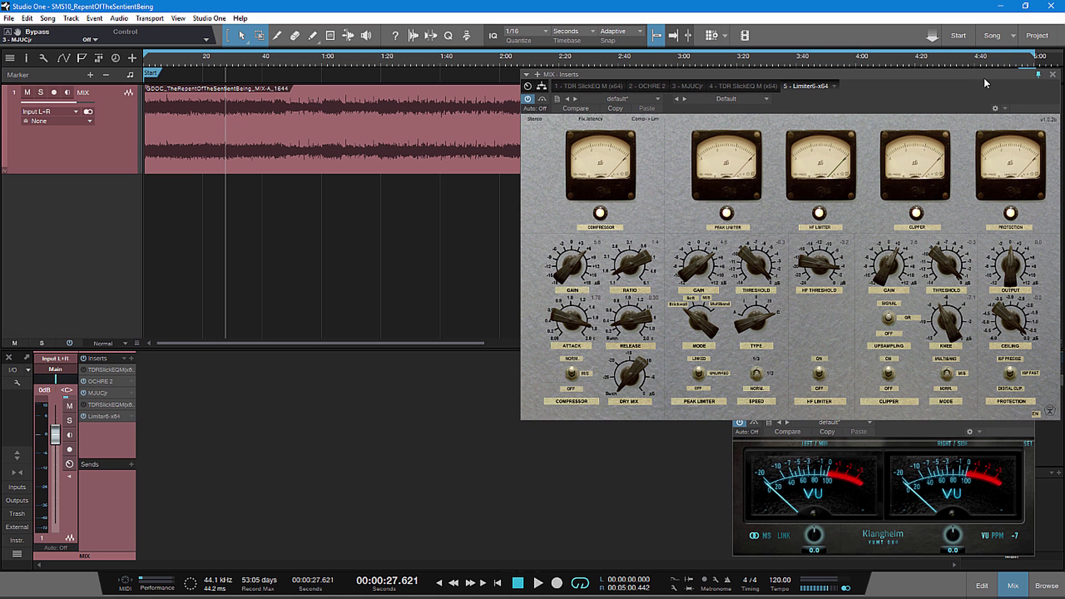
Step: Open the first TDR SlickEQ M insert on the MIX track and set its processing quality to Insane
click(86, 370)
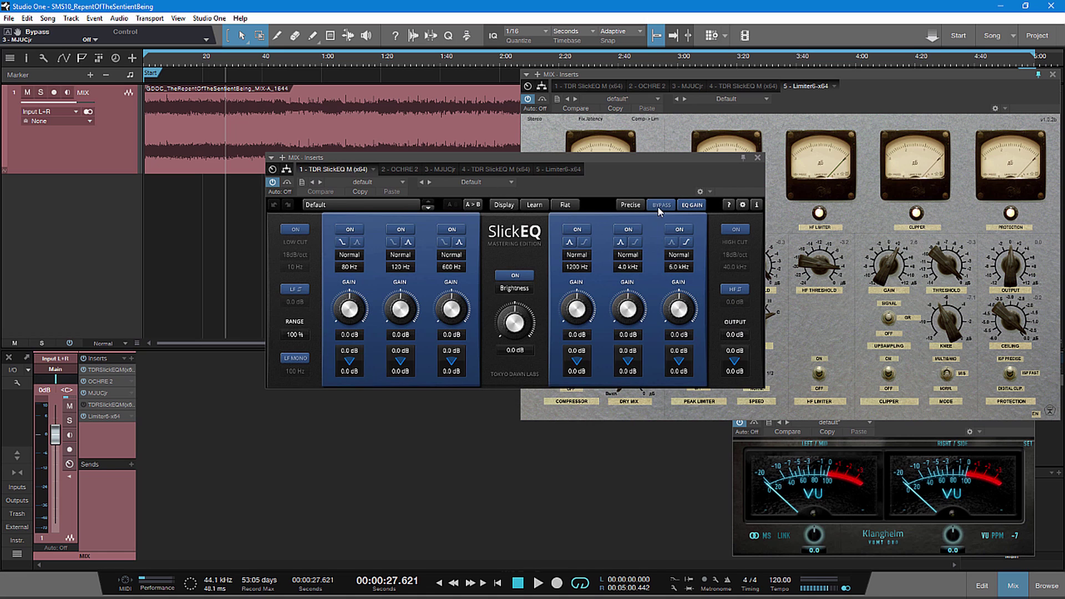
click(637, 207)
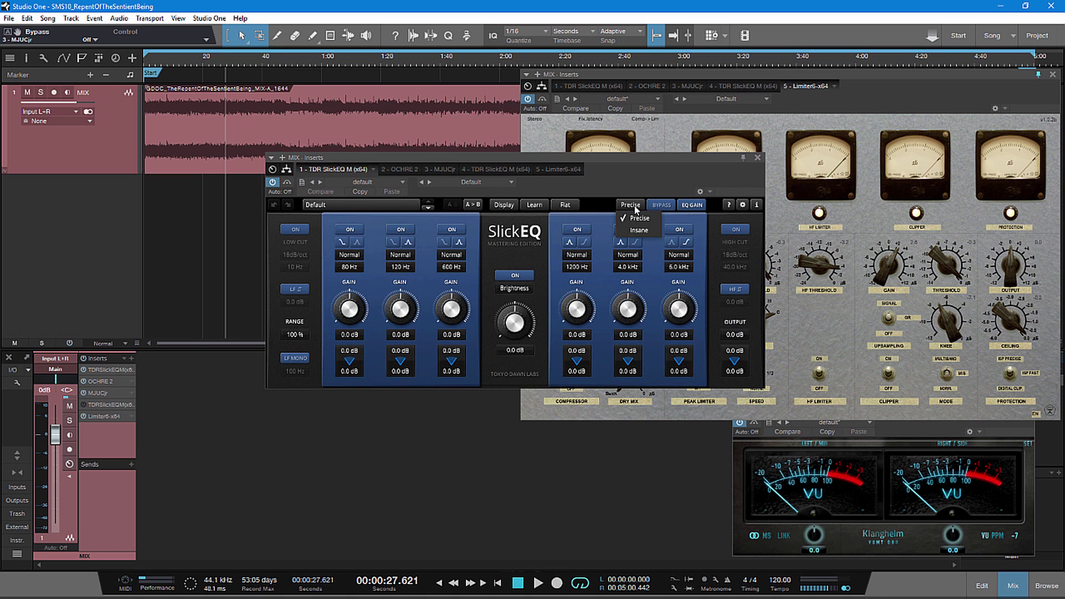
click(640, 230)
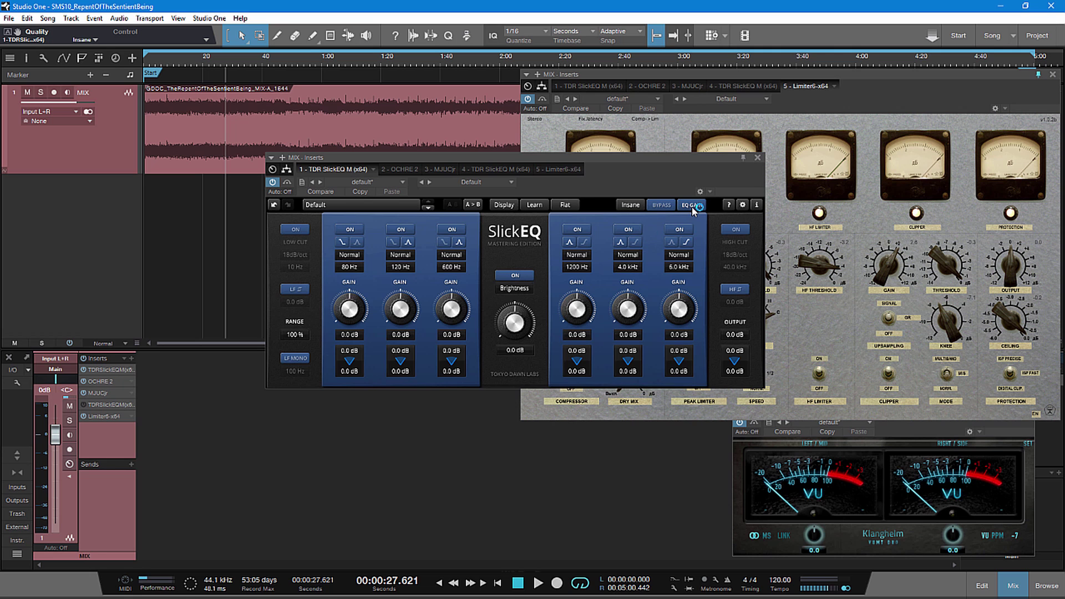
Step: Show SlickEQ's frequency curve display and reposition its window so the VU meters stay uncovered
drag(666, 183, 615, 297)
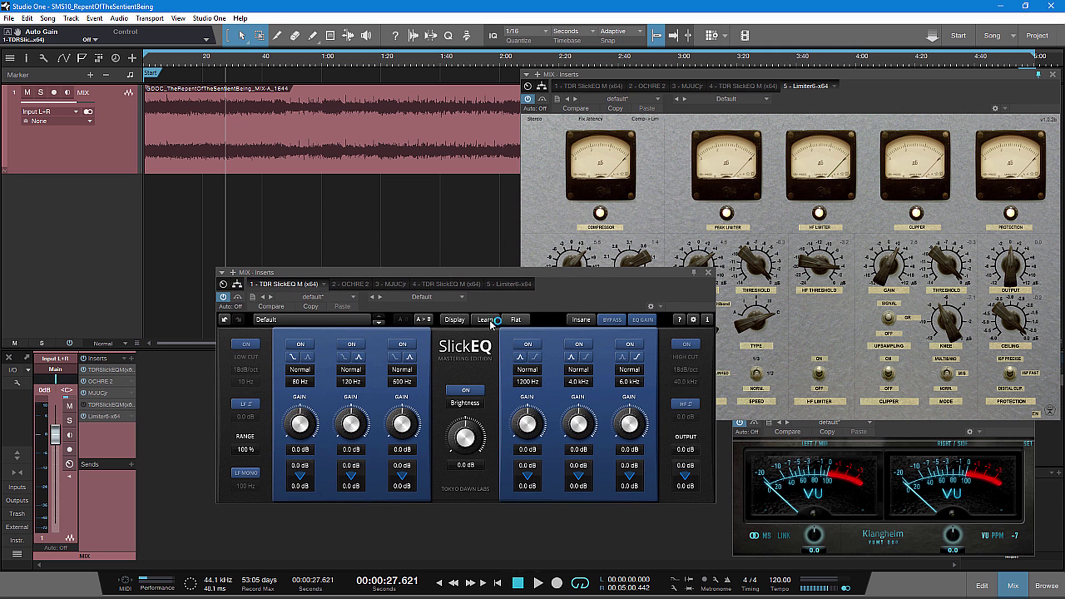
click(455, 320)
drag(556, 273, 531, 199)
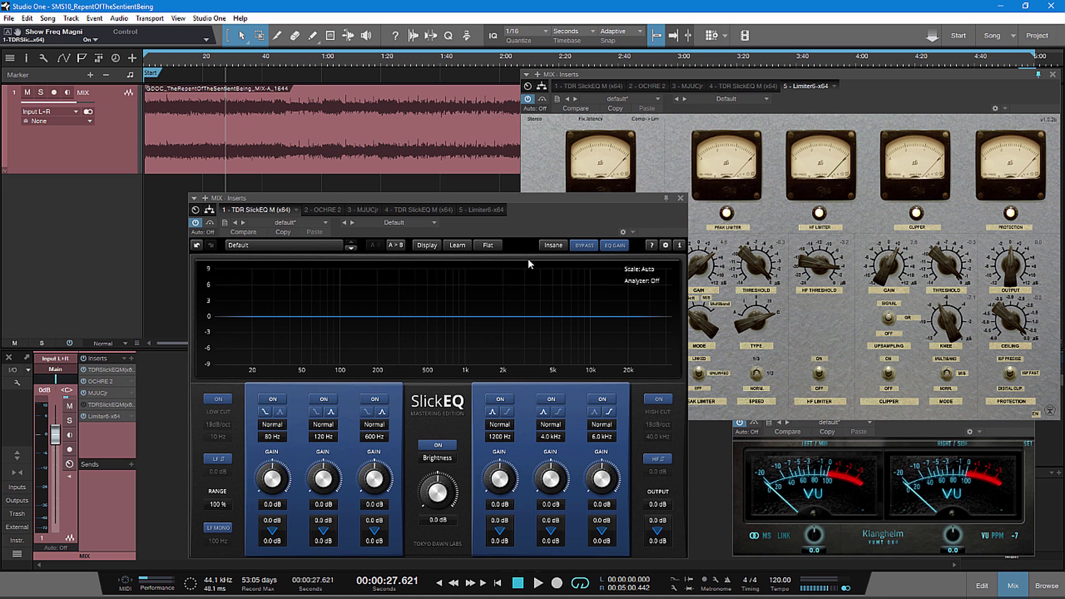
drag(541, 215, 547, 212)
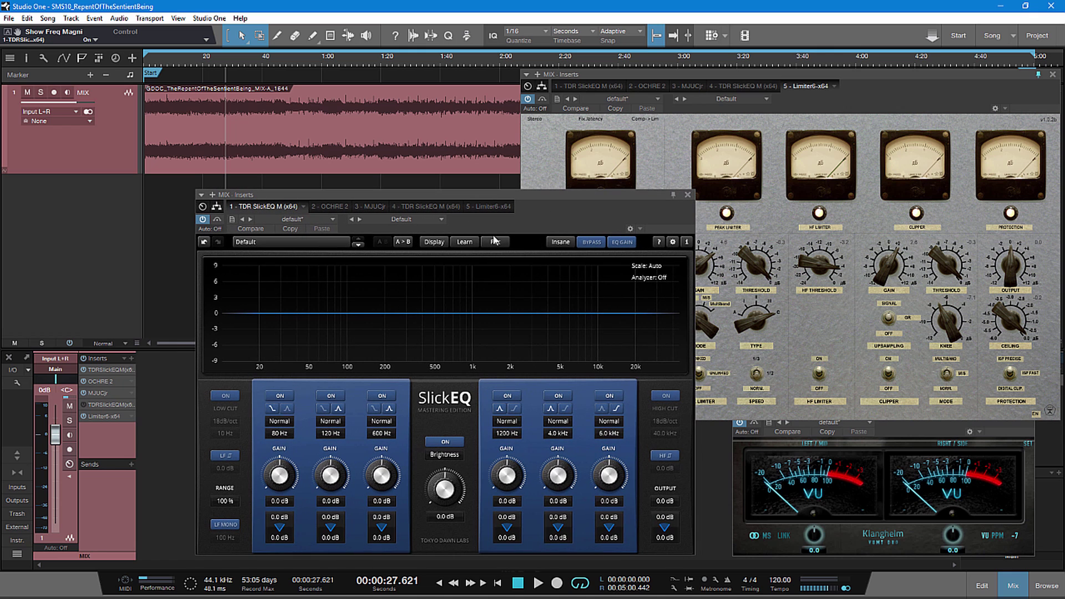
Step: Play the mix from about 0:05 and set SlickEQ's 4.0 kHz band to 10.1 kHz and its 6.0 kHz band to 10.2 kHz
click(161, 61)
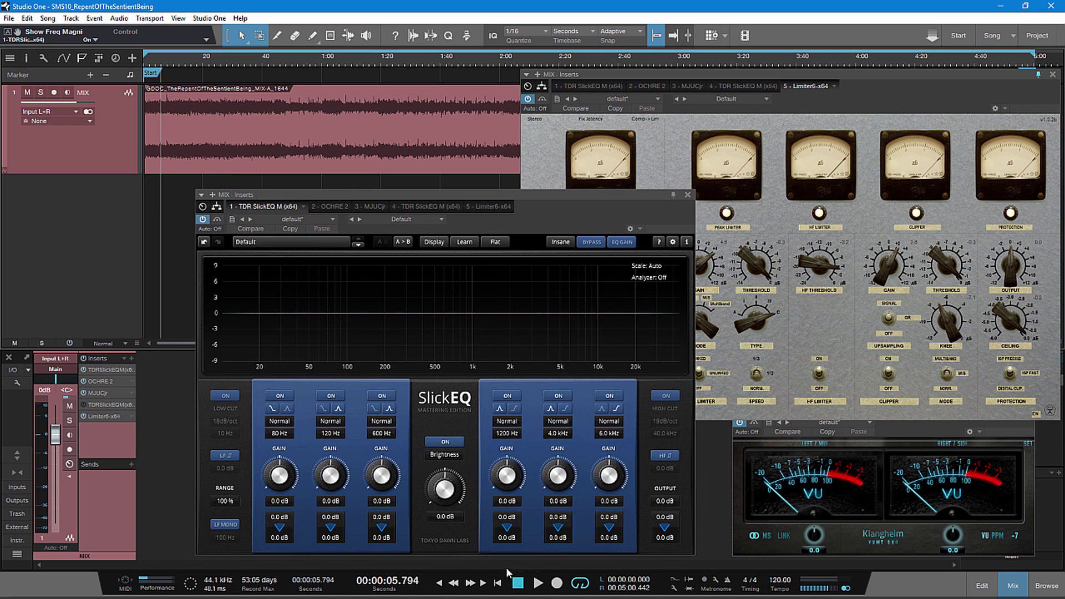
click(538, 582)
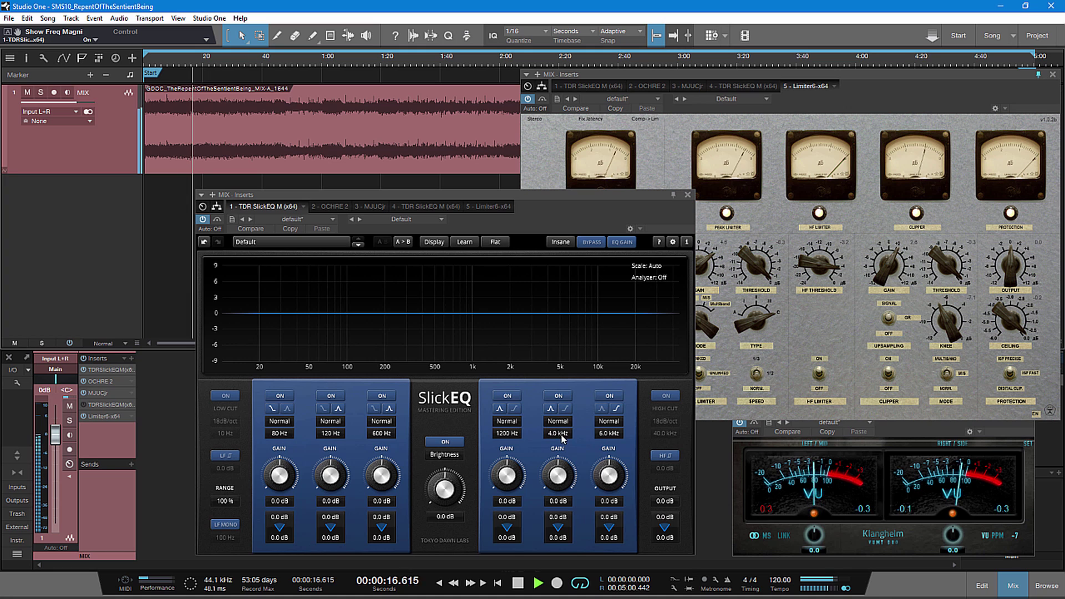
drag(559, 436, 563, 404)
mouse_move(607, 437)
mouse_down()
mouse_move(619, 409)
mouse_move(619, 421)
mouse_up()
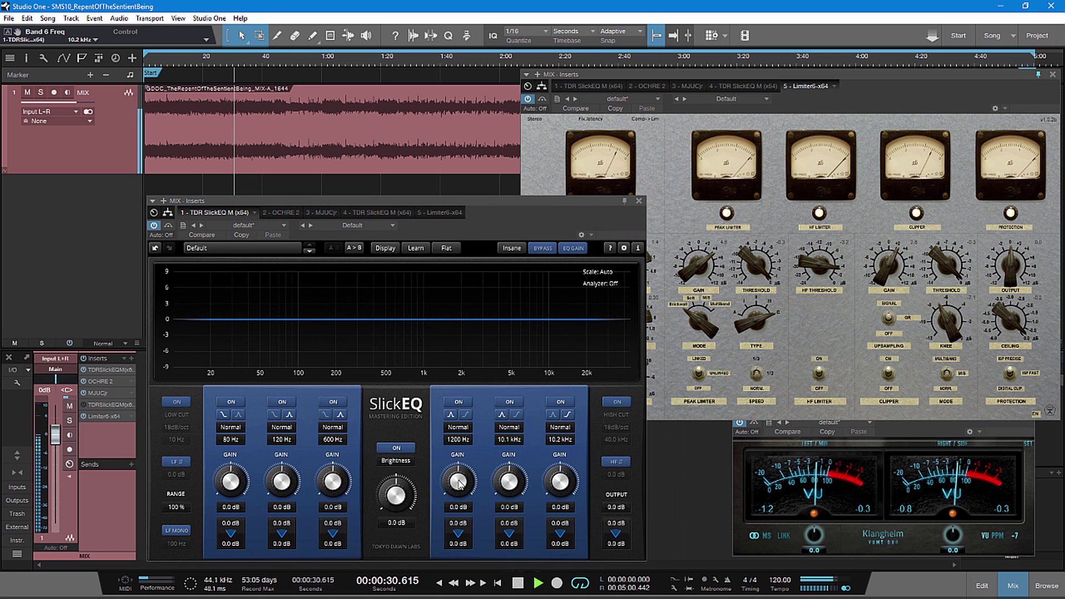
Step: Set SlickEQ's 1200 Hz band to 3.0 kHz with -1.5 dB gain and a Steep I curve
drag(463, 443, 459, 435)
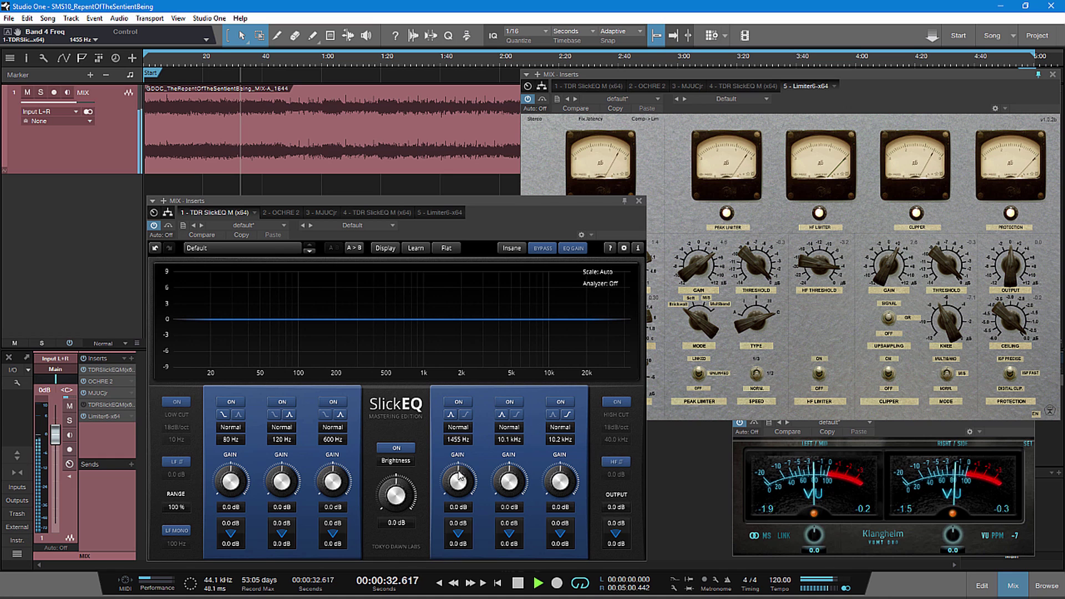
drag(463, 478, 465, 421)
mouse_move(466, 458)
mouse_down()
mouse_move(465, 425)
mouse_move(465, 443)
mouse_up()
drag(461, 483, 453, 561)
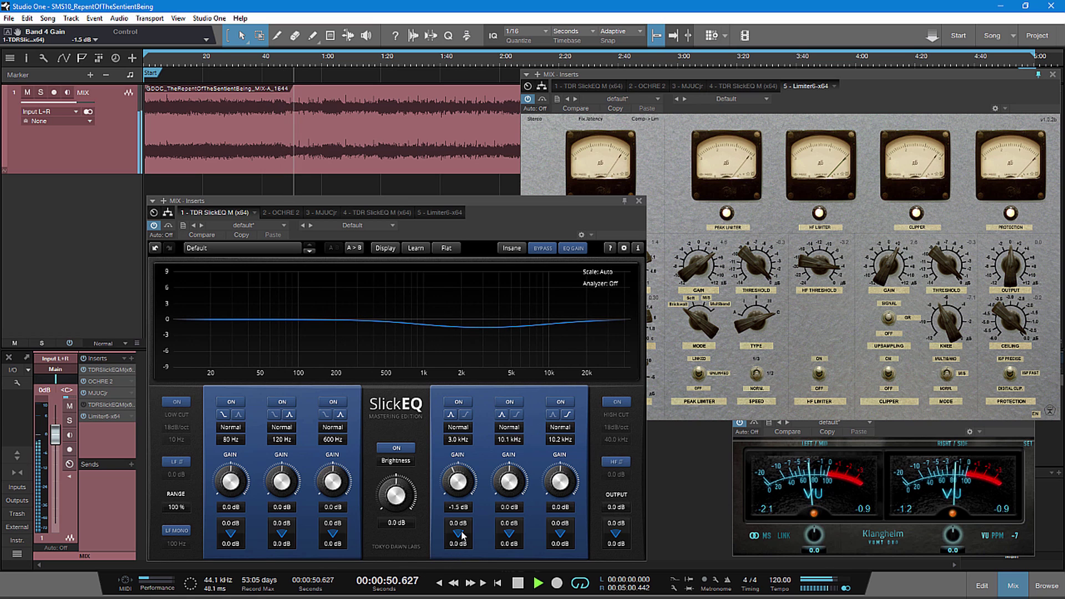
click(461, 428)
click(472, 458)
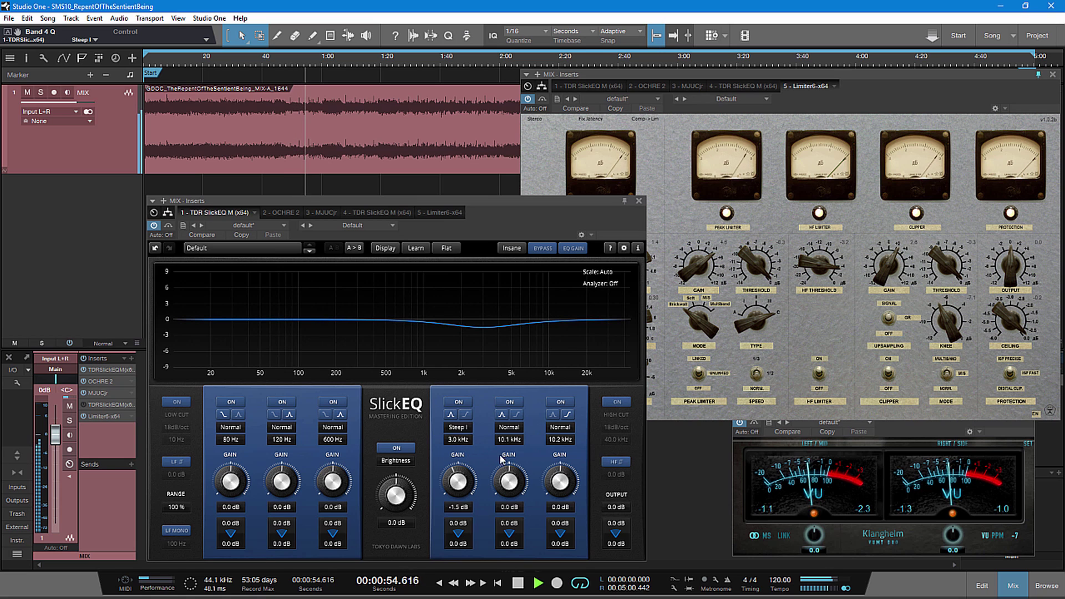
Step: Set SlickEQ's fifth band to 10.0 kHz and boost it by 3.0 dB
scroll(517, 444, down, 5)
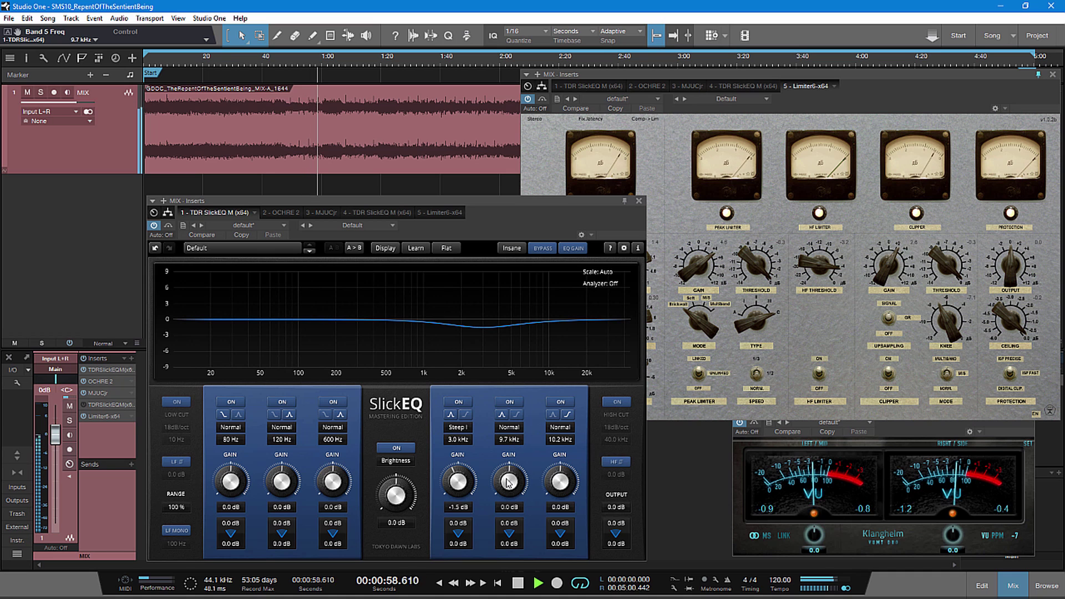
drag(509, 480, 525, 453)
scroll(516, 436, up, 6)
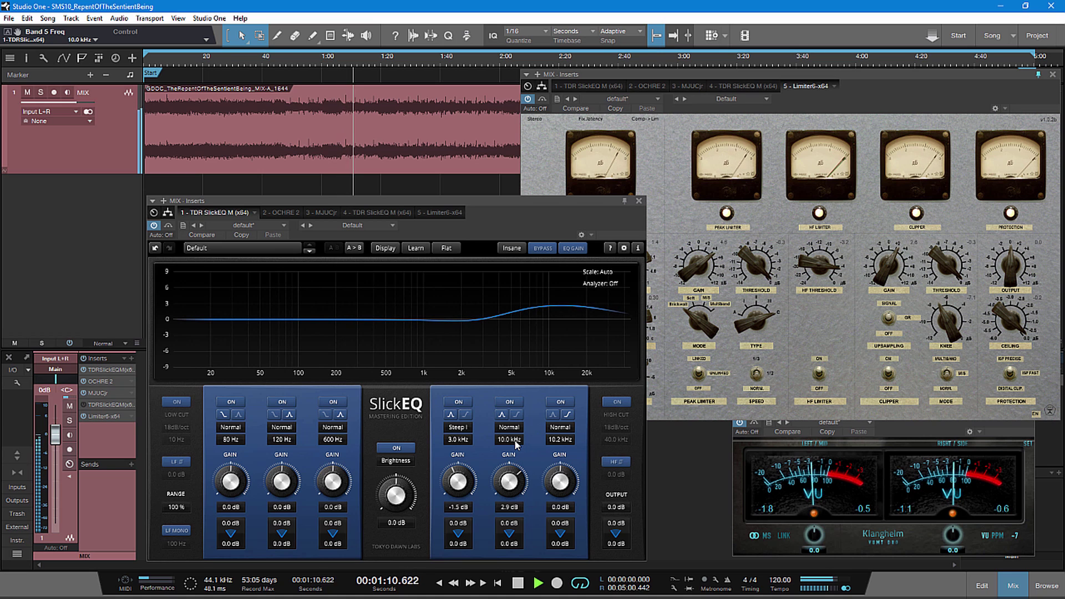
mouse_move(513, 481)
mouse_down()
mouse_move(511, 497)
mouse_move(513, 479)
mouse_up()
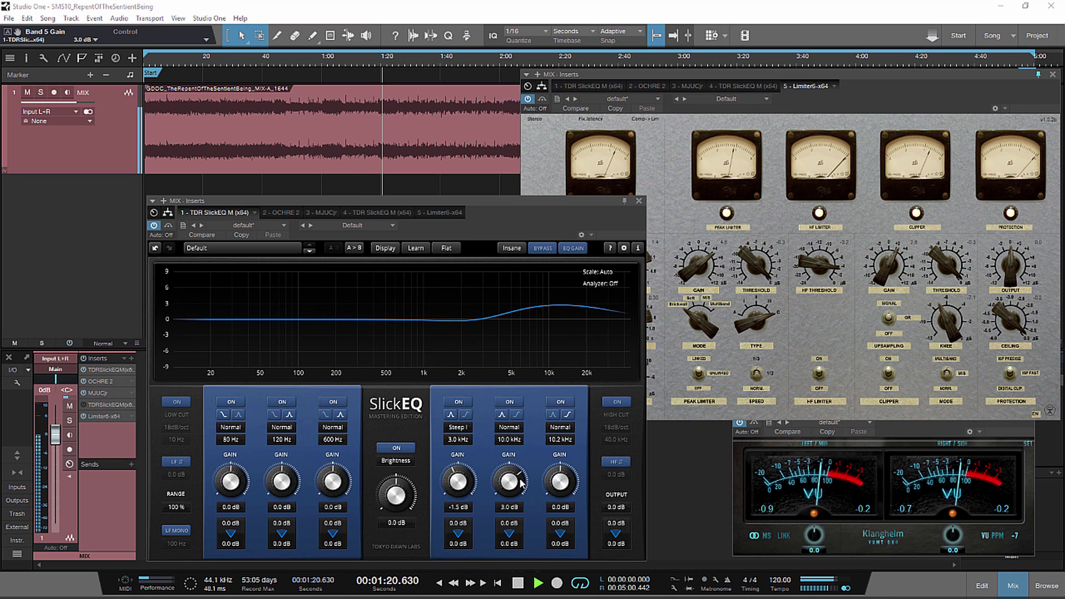
Step: Boost SlickEQ's 10.2 kHz band by 3.0 dB and set its curve to Shallow I
mouse_move(562, 484)
mouse_down()
mouse_move(559, 469)
mouse_move(560, 484)
mouse_up()
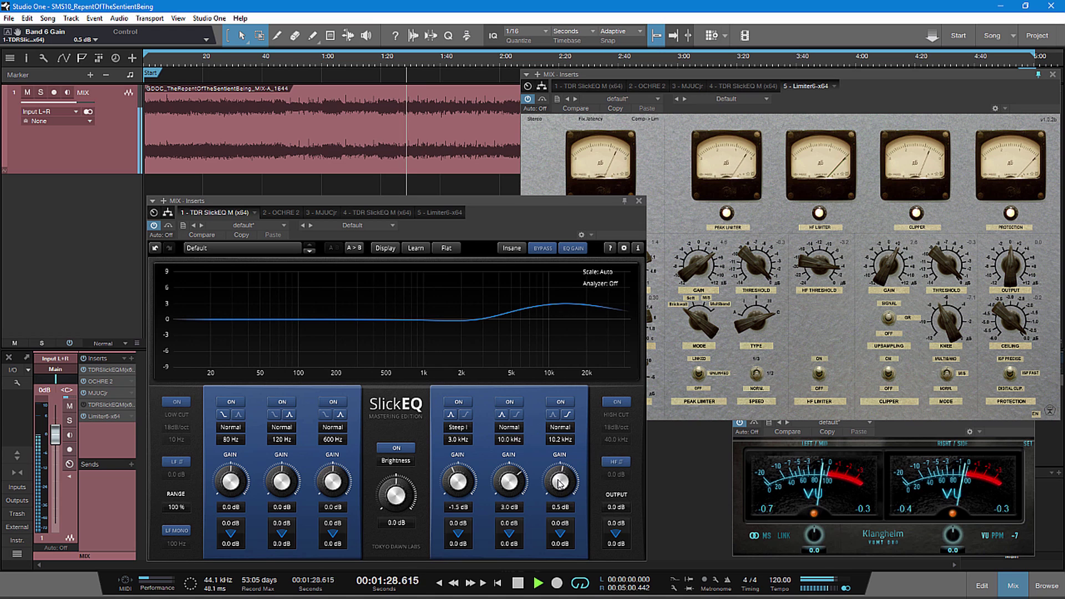
drag(559, 483, 560, 436)
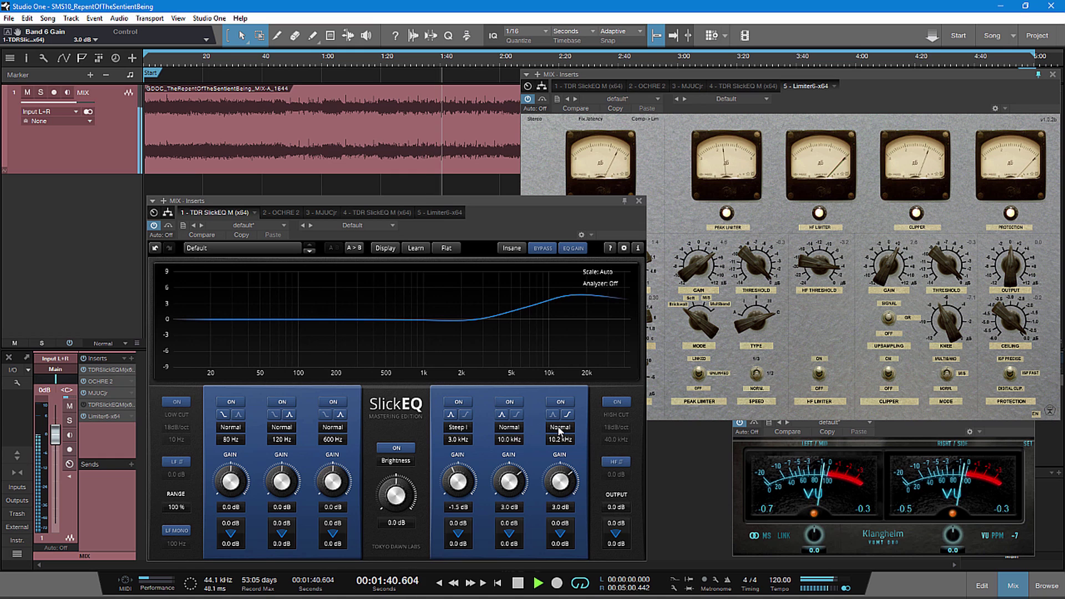
click(559, 427)
click(565, 476)
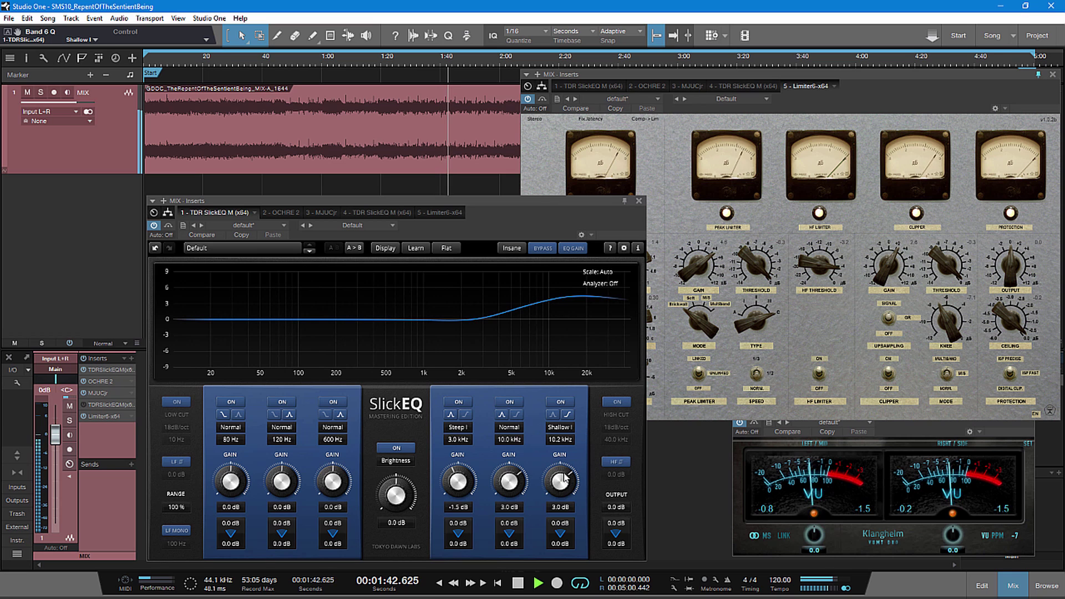
Step: Try the Shallow II curve on the 10.2 kHz band and return it to Shallow I
click(559, 427)
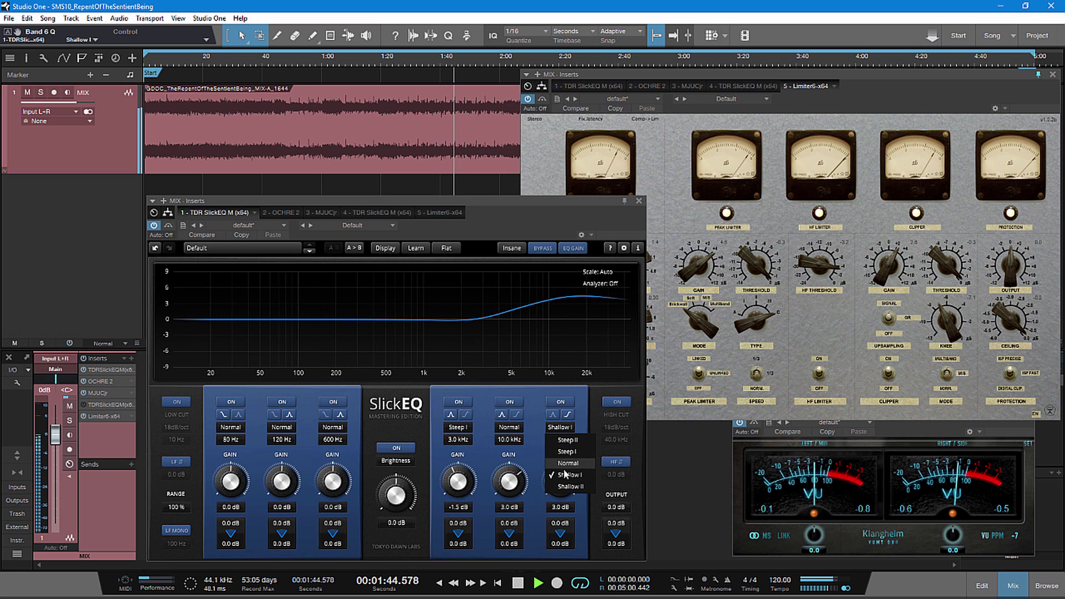
click(565, 489)
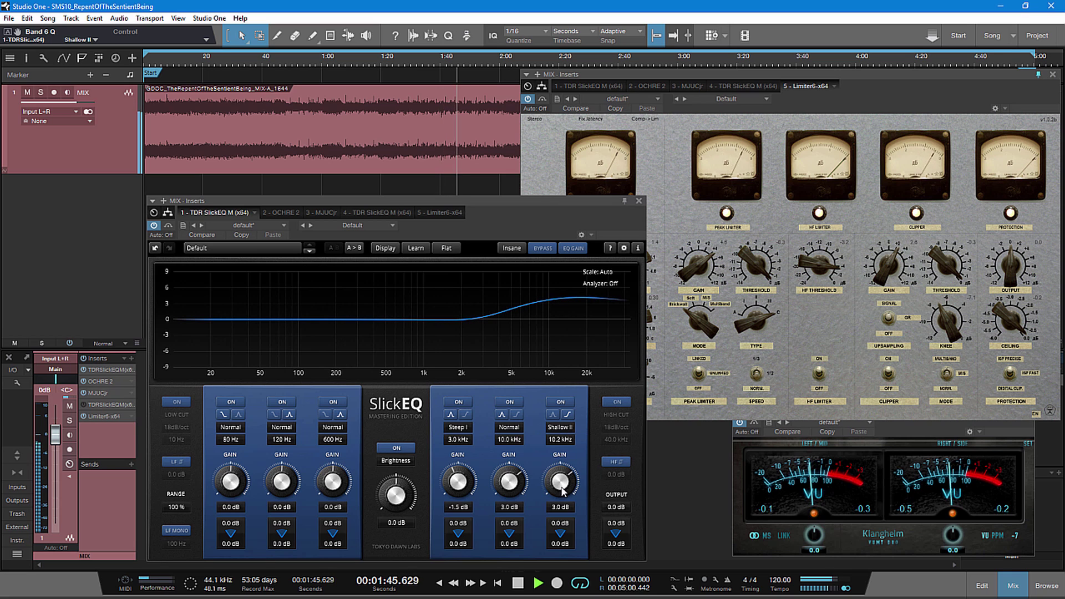
click(559, 428)
click(562, 477)
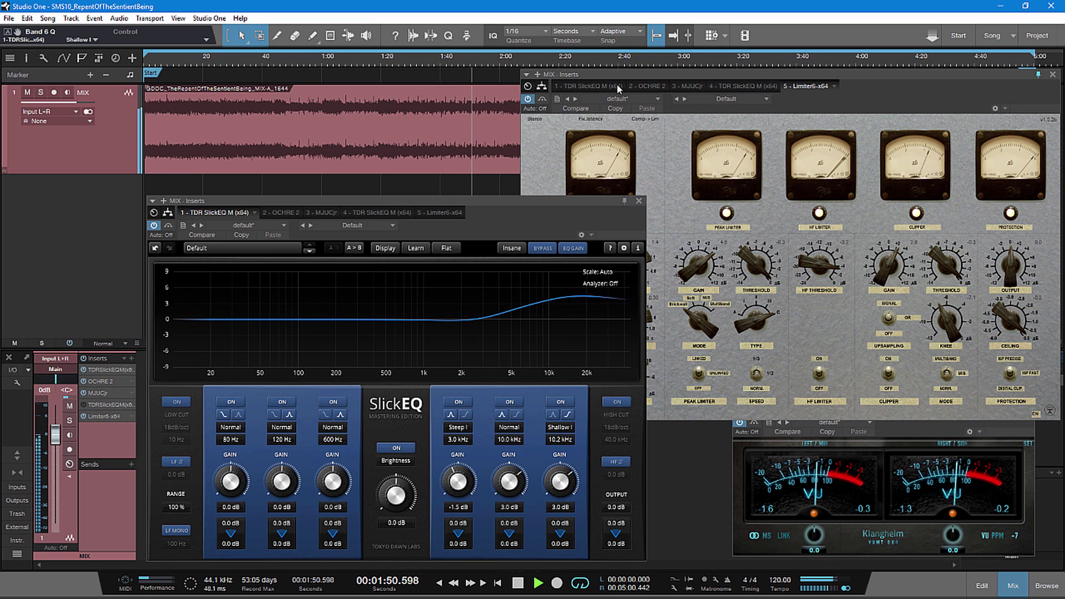
Step: Close the Limiter6 window and continue playback from about 2:04
drag(618, 89, 562, 154)
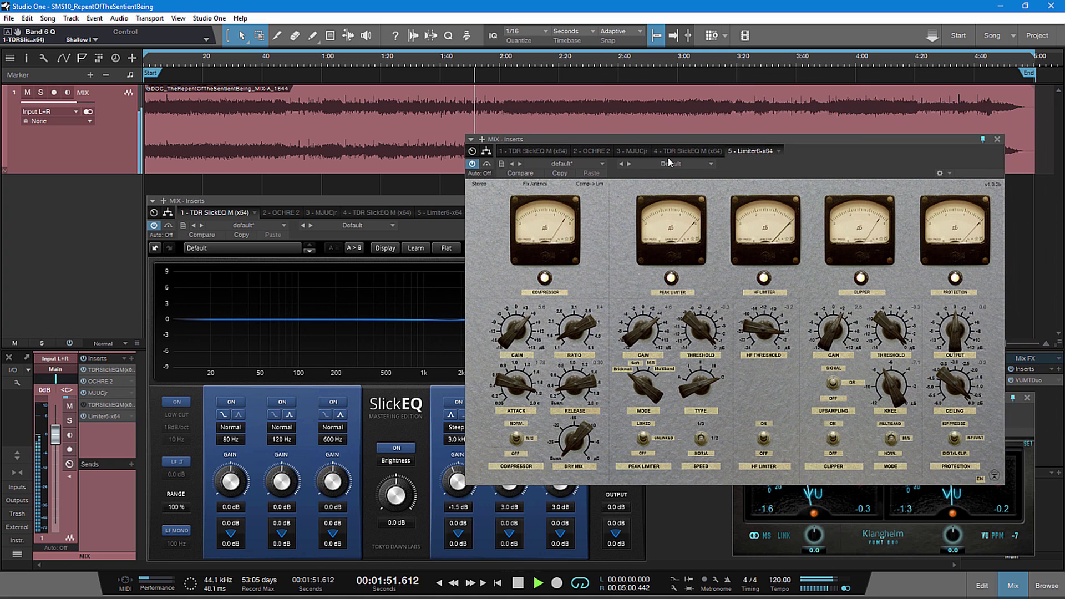
click(996, 140)
click(512, 59)
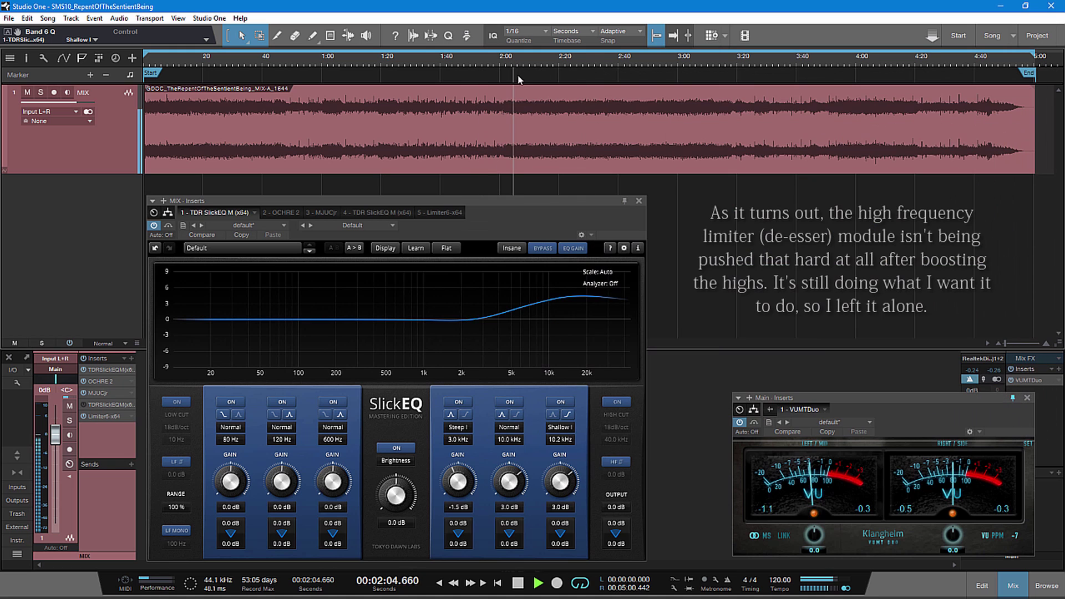
Step: Bypass and re-enable SlickEQ during playback to compare the equalized and unprocessed mix
click(168, 225)
click(168, 225)
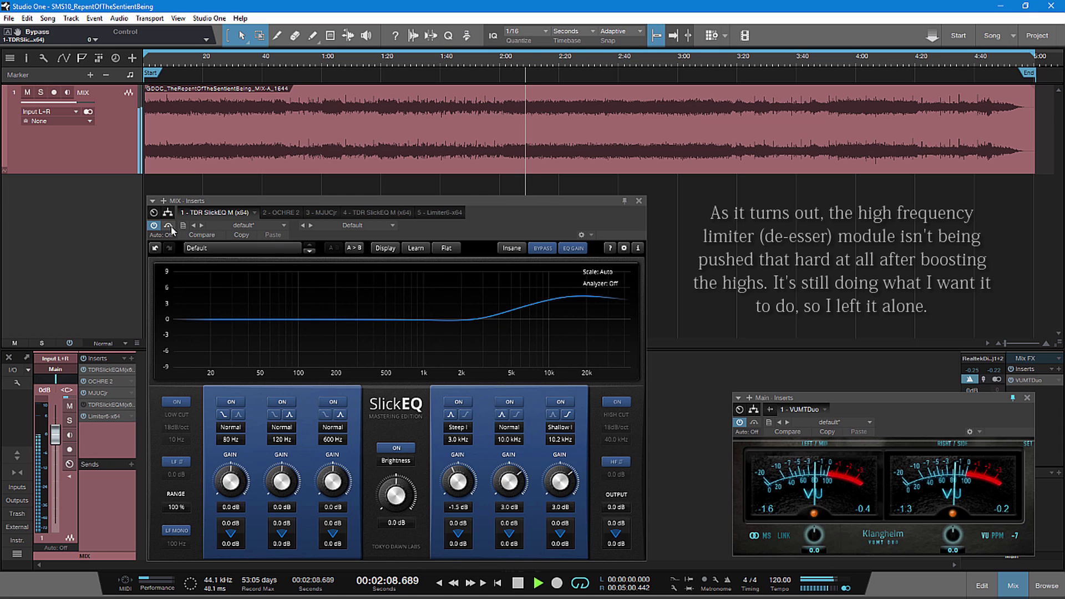
click(170, 228)
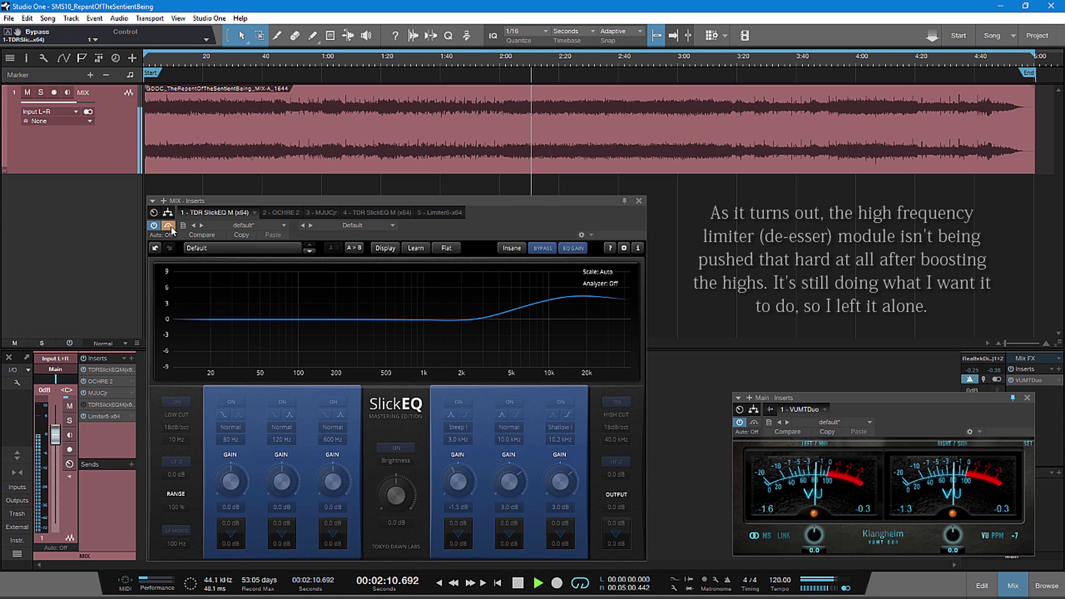
click(168, 226)
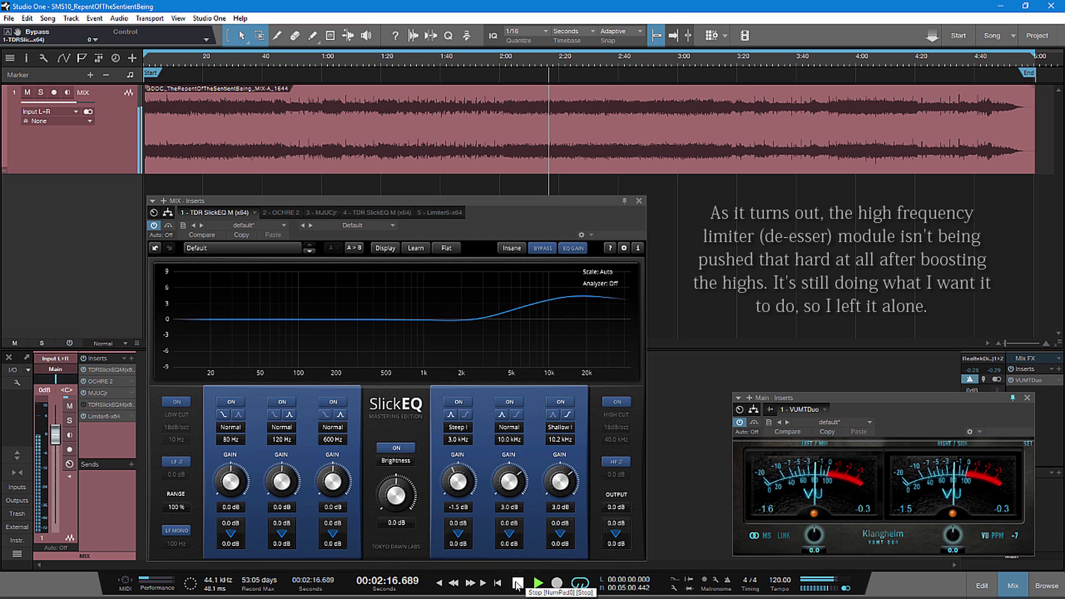
Step: Set SlickEQ's 10.0 kHz band gain to 3.4 dB and its 3.0 kHz band gain to -1.1 dB, with playback stopped
drag(510, 486, 510, 482)
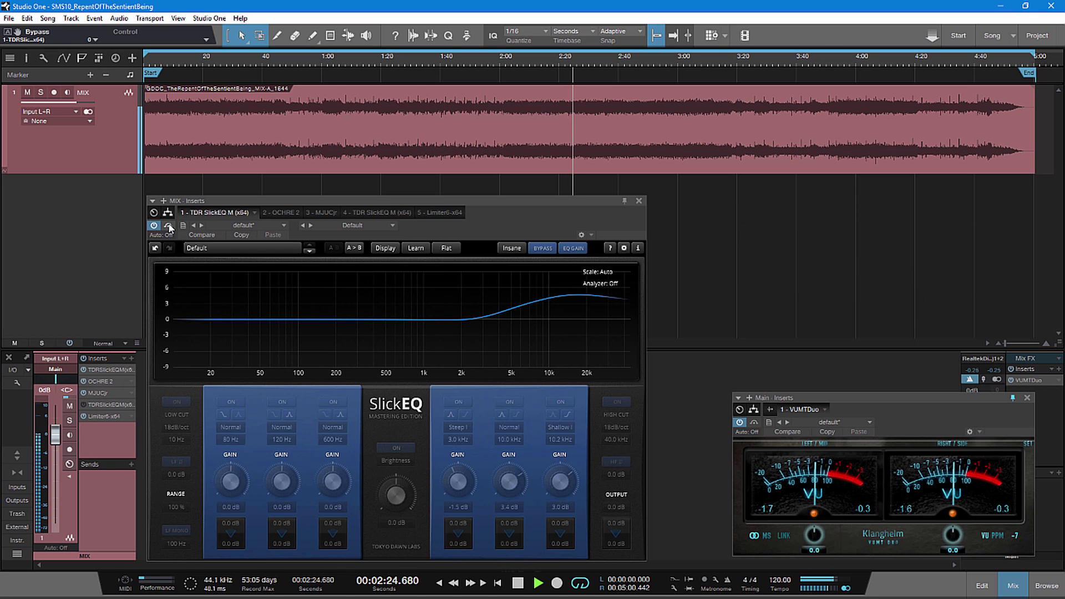
click(518, 583)
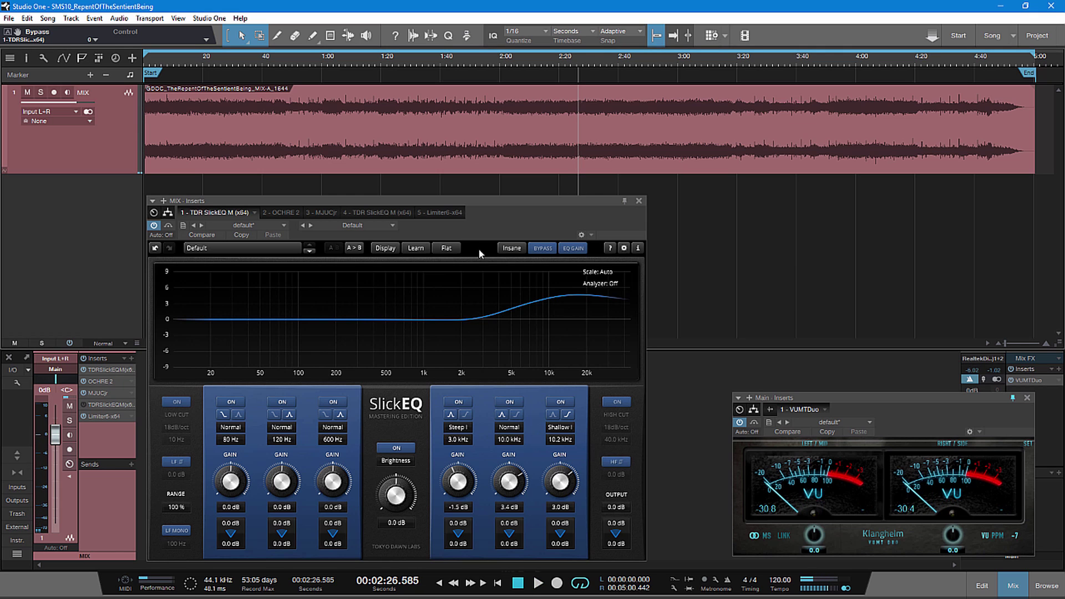
drag(481, 246, 515, 244)
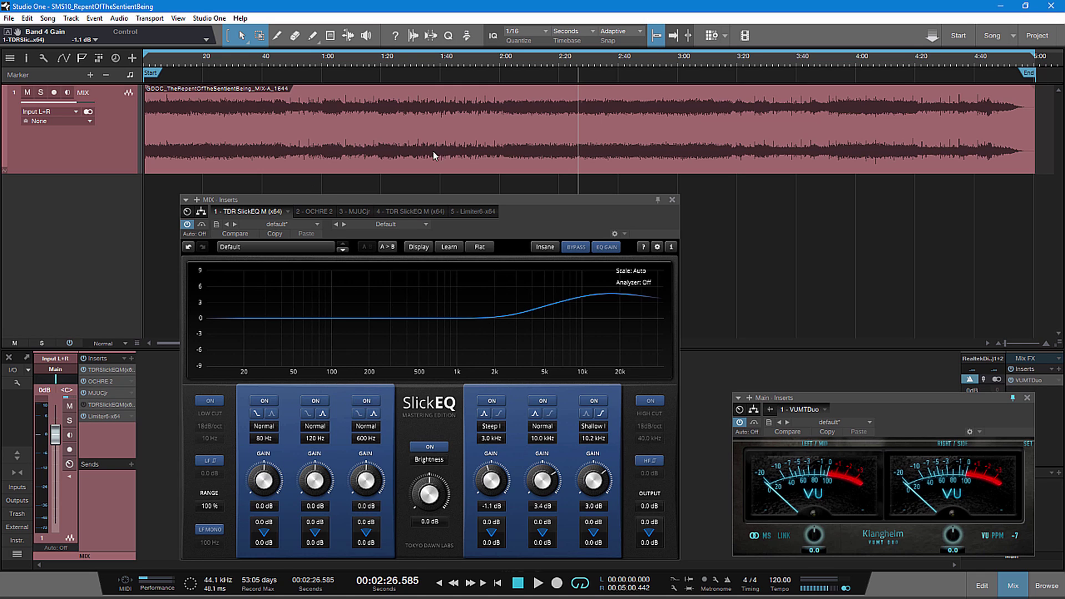
Step: Play from near the song's start and boost SlickEQ's 80 Hz band by 0.5 dB with the Shallow I curve
click(168, 65)
key(space)
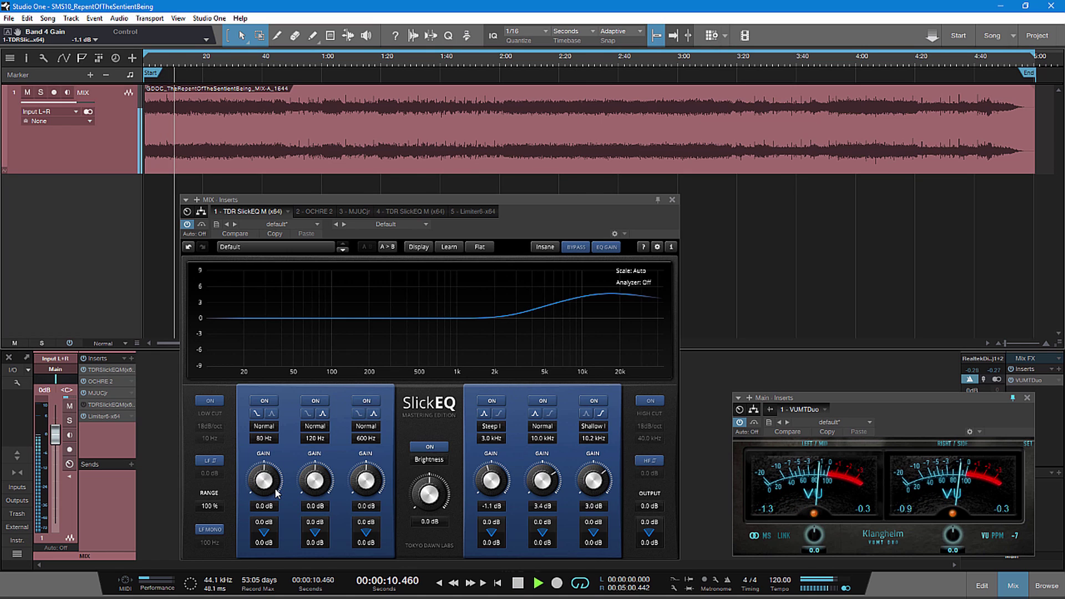
drag(275, 488, 272, 472)
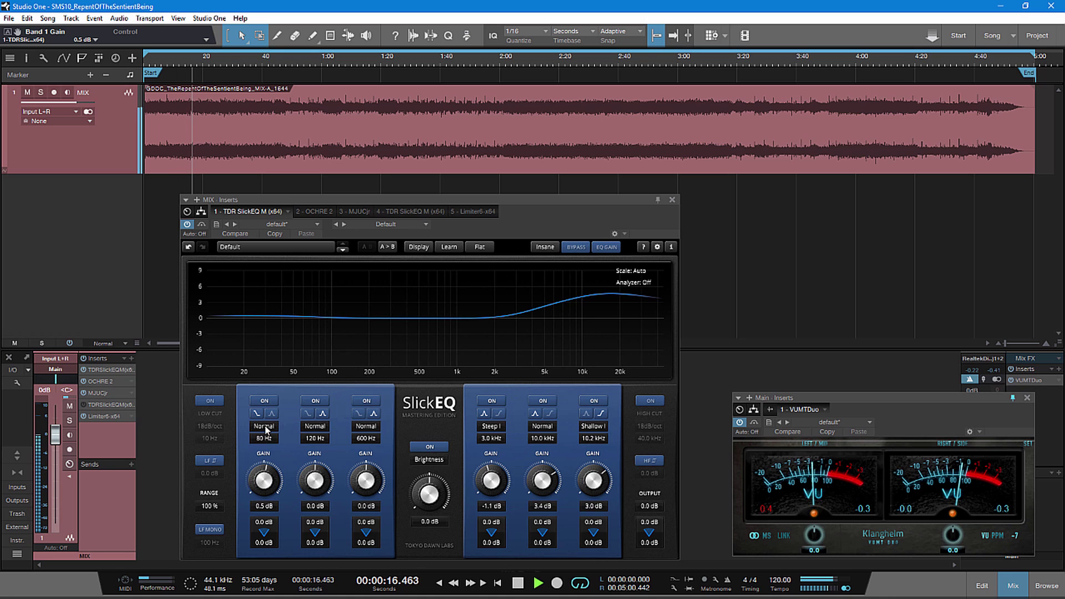
click(264, 426)
click(272, 474)
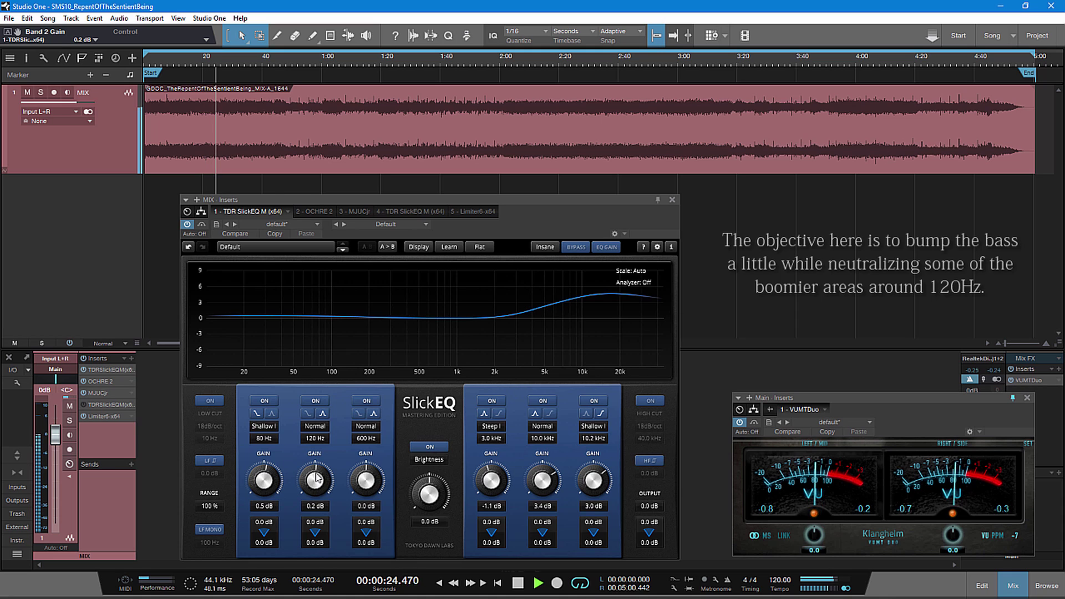
Step: Cut SlickEQ's 120 Hz band to -0.4 dB
drag(317, 480, 317, 481)
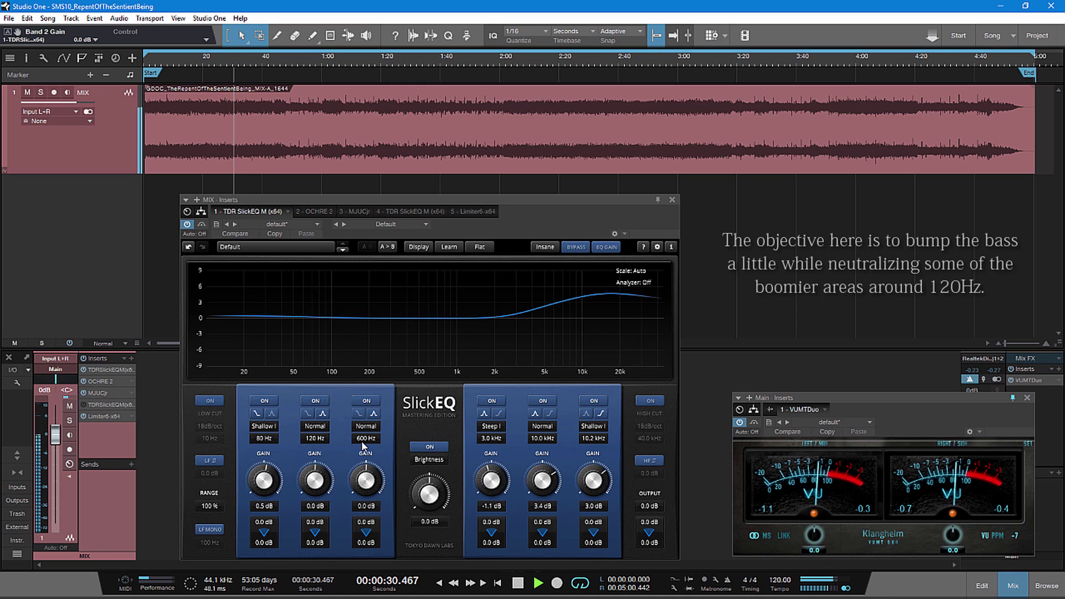
mouse_move(317, 480)
mouse_down()
mouse_move(319, 452)
mouse_move(311, 489)
mouse_up()
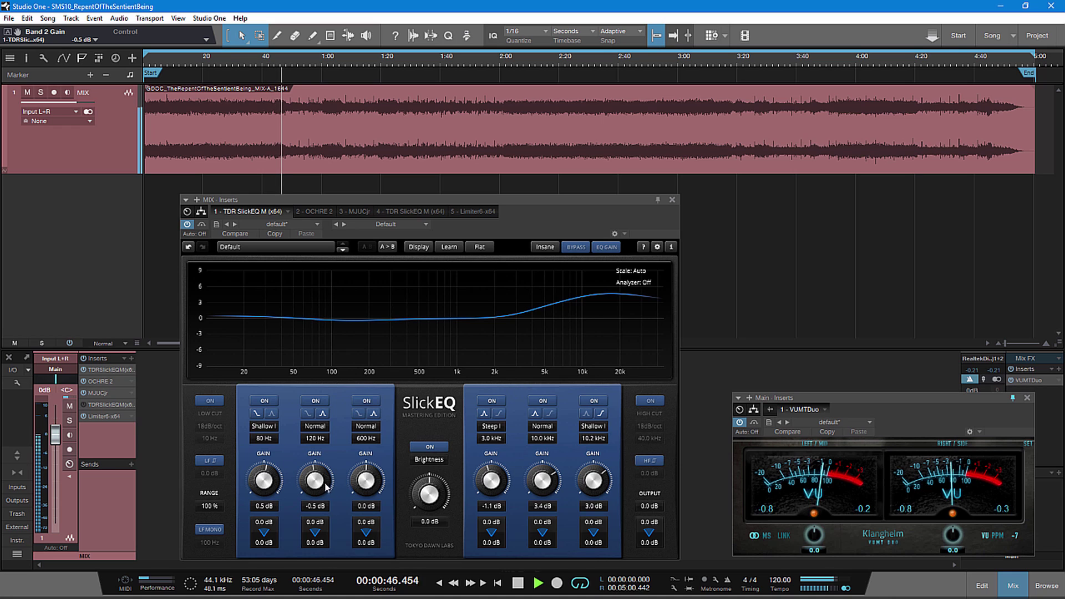
drag(319, 484, 320, 482)
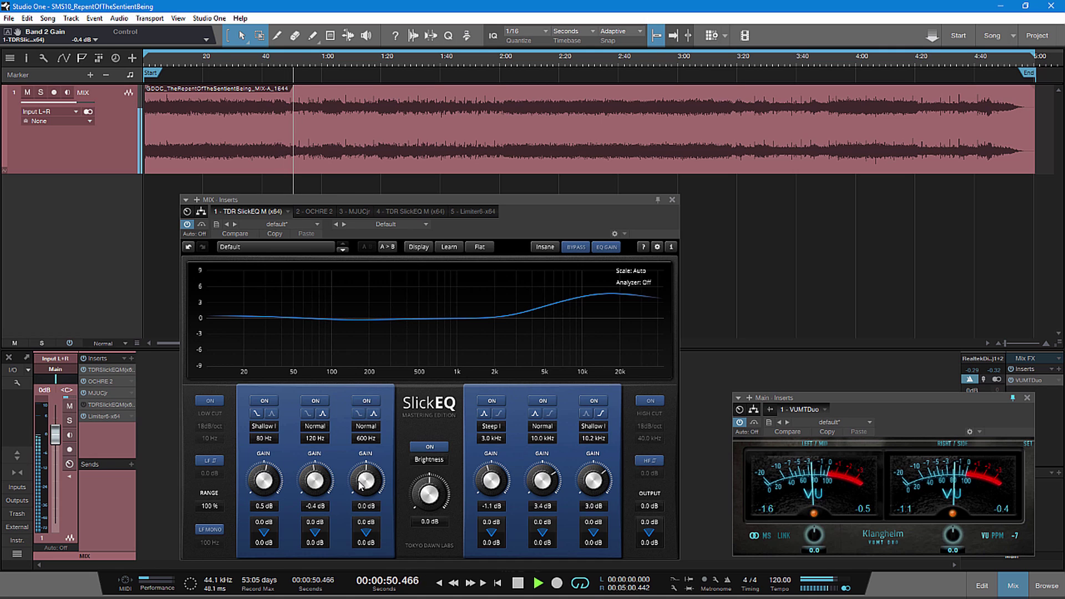
Step: Move SlickEQ's third band to 1020 Hz, set its gain to 1.0 dB and choose the Shallow I curve
drag(360, 486, 361, 424)
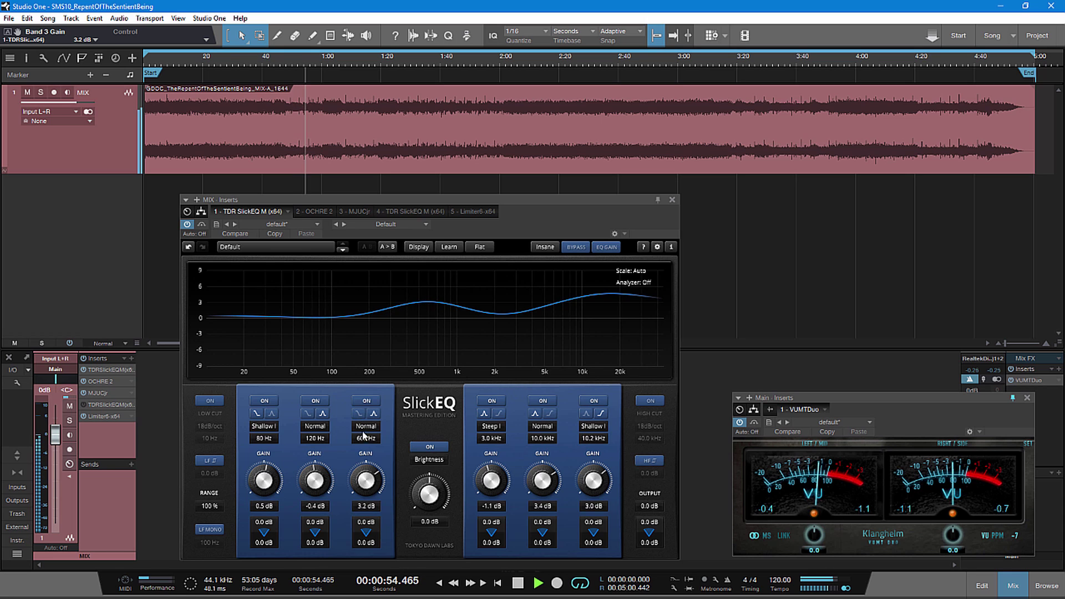
drag(366, 441, 362, 411)
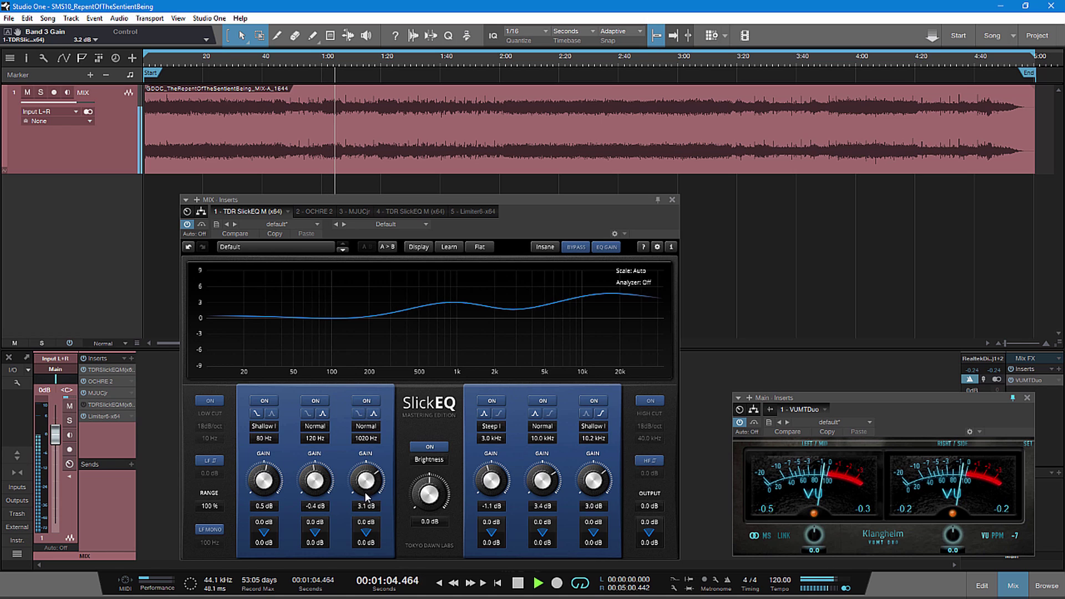
drag(366, 480, 362, 536)
click(369, 430)
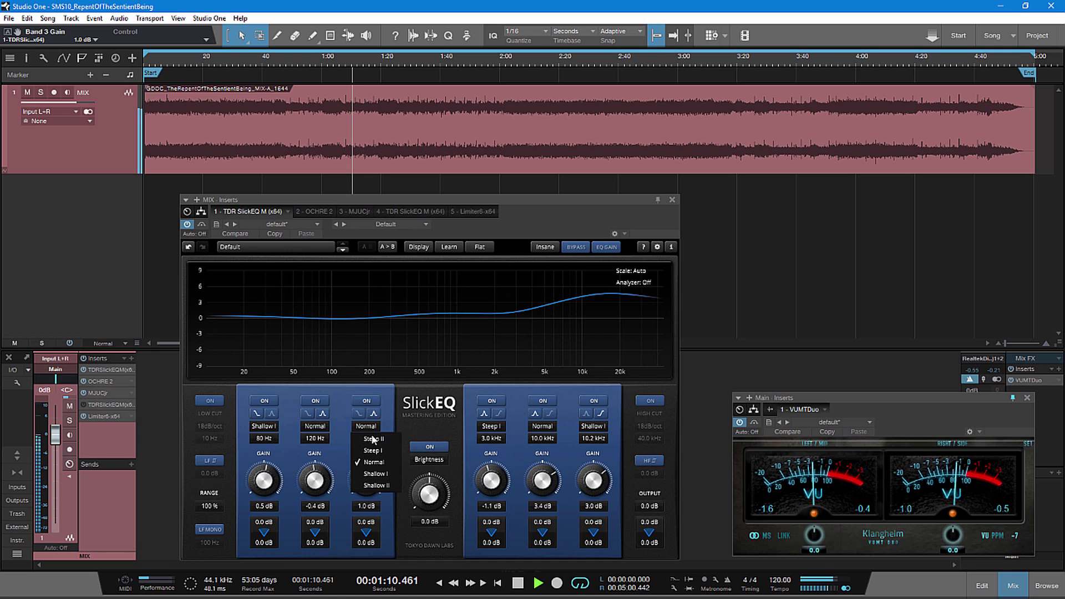
click(376, 471)
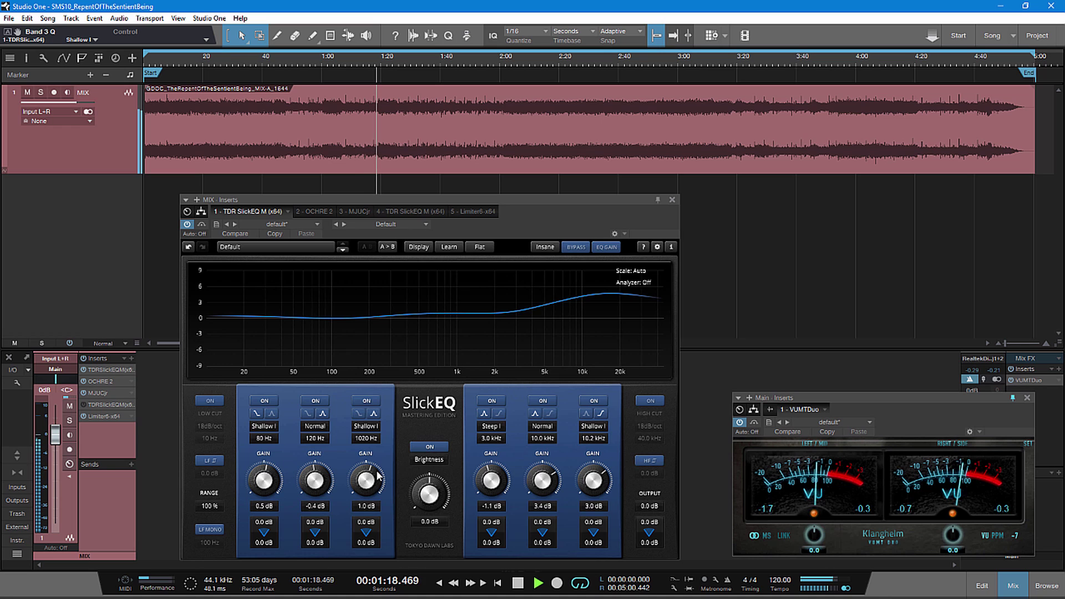
Step: Set the 3.0 kHz band's gain to -1.2 dB and switch off SlickEQ's Brightness filter
drag(486, 488, 491, 489)
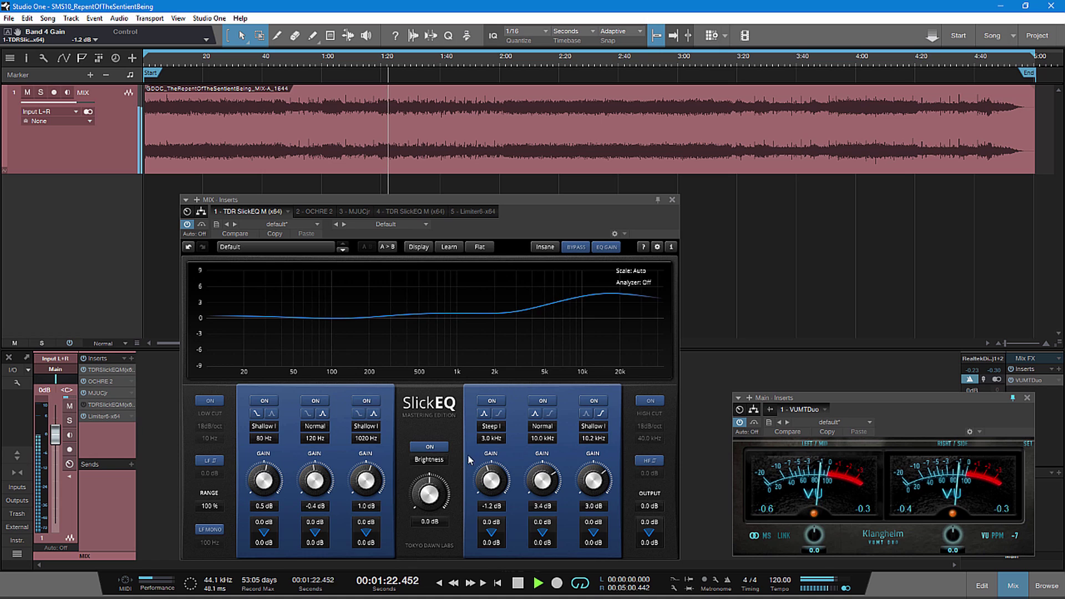
click(422, 445)
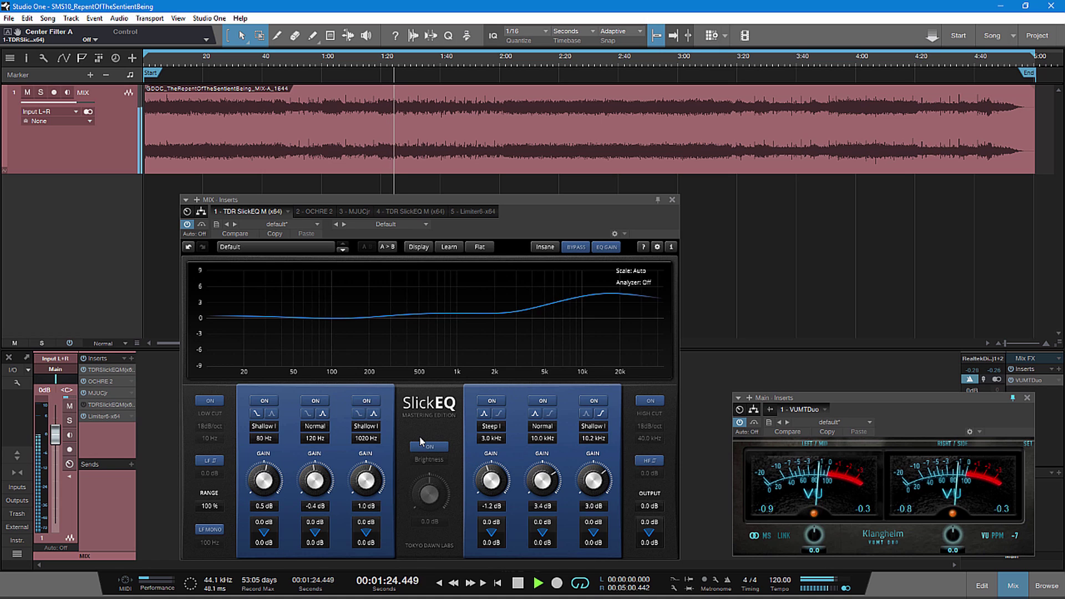
Step: Compare the mix with SlickEQ bypassed and active
click(202, 224)
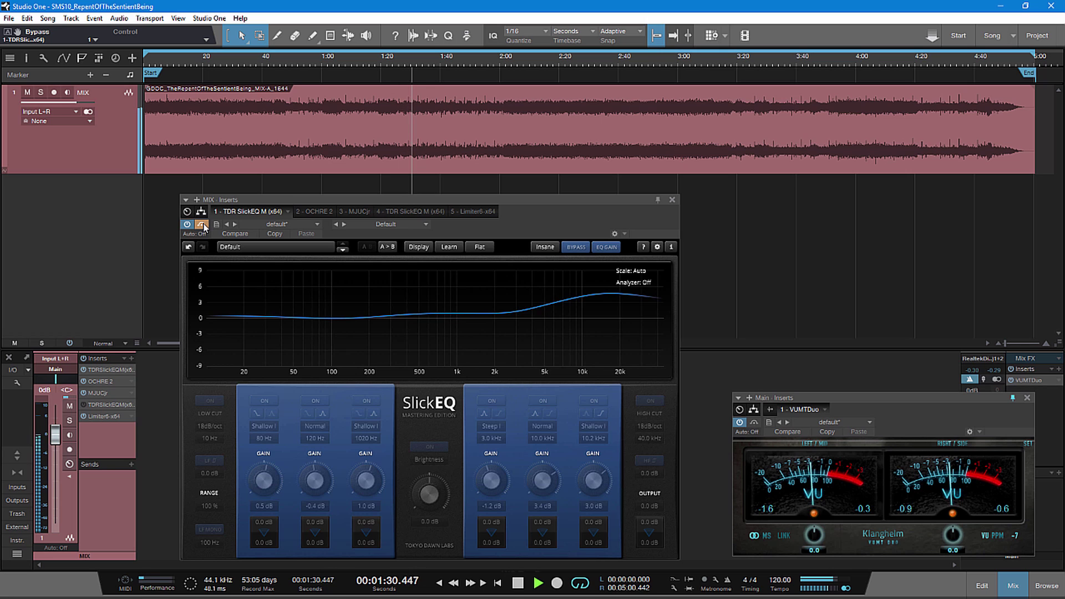
click(203, 224)
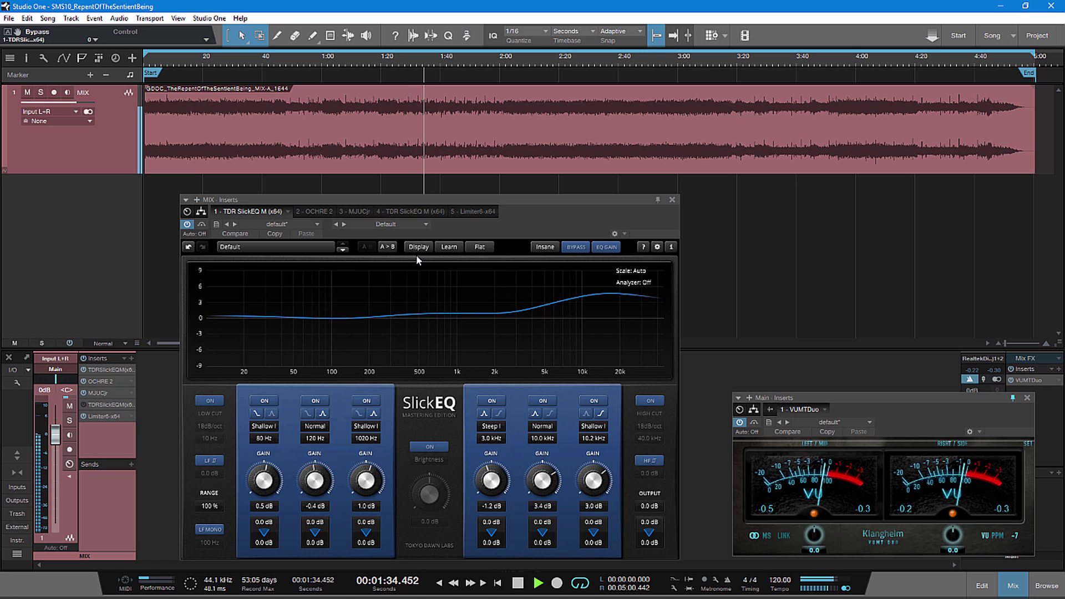
Step: Pin the SlickEQ window, open OCHRE 2 and arrange both plugin windows side by side with playback stopped
drag(658, 202, 622, 195)
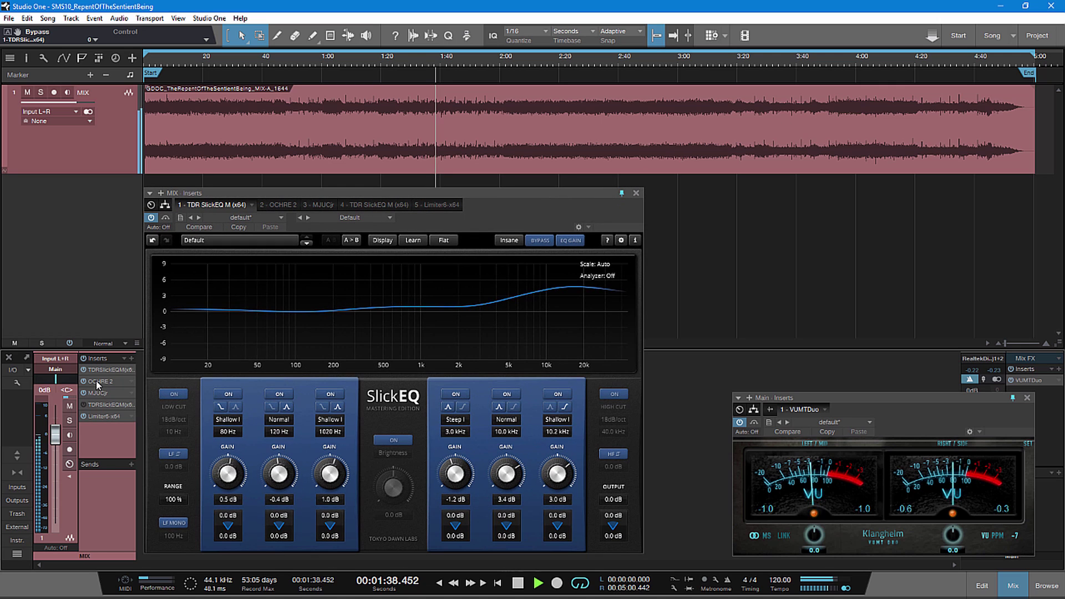
click(97, 383)
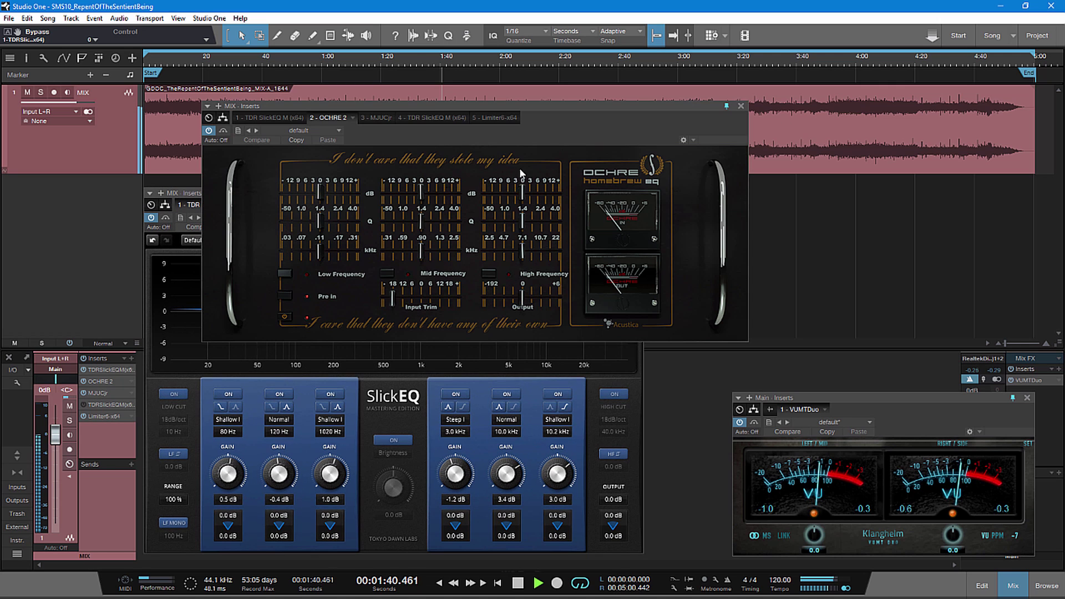
drag(553, 106, 848, 127)
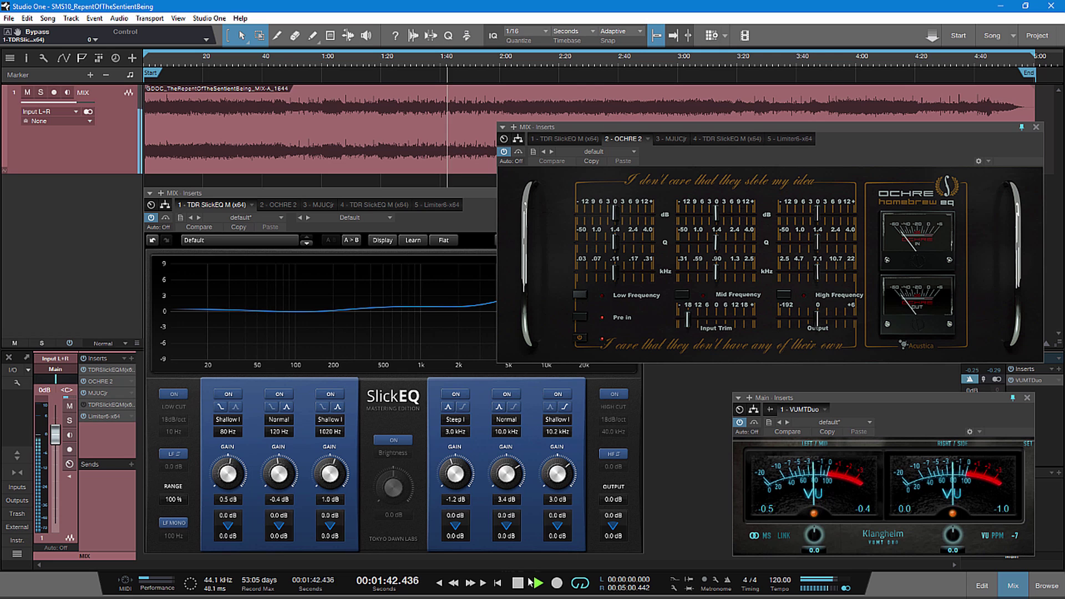
key(space)
click(481, 192)
drag(482, 191, 364, 181)
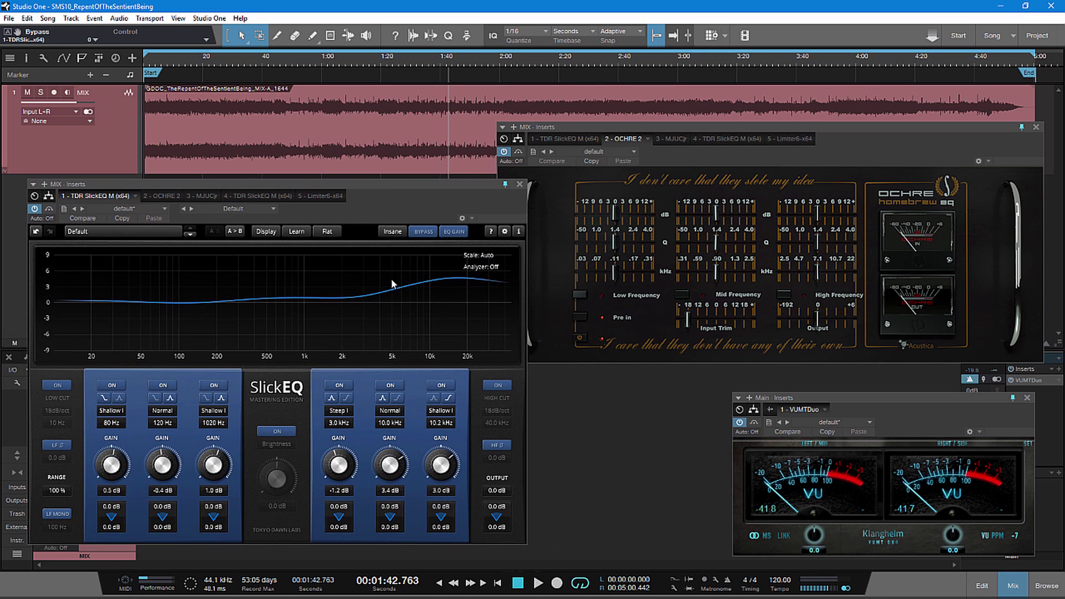
drag(690, 166, 710, 178)
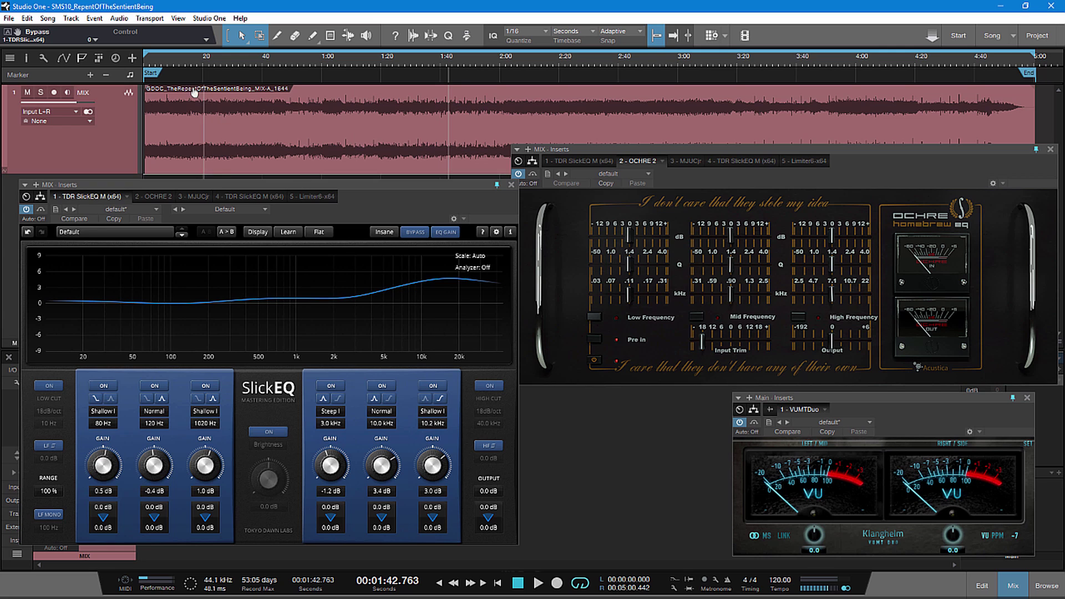
Step: Set OCHRE 2's Input Trim to 0.511, near the scale's 0 mark, while playing from the start and from about 3:00
key(Home)
key(space)
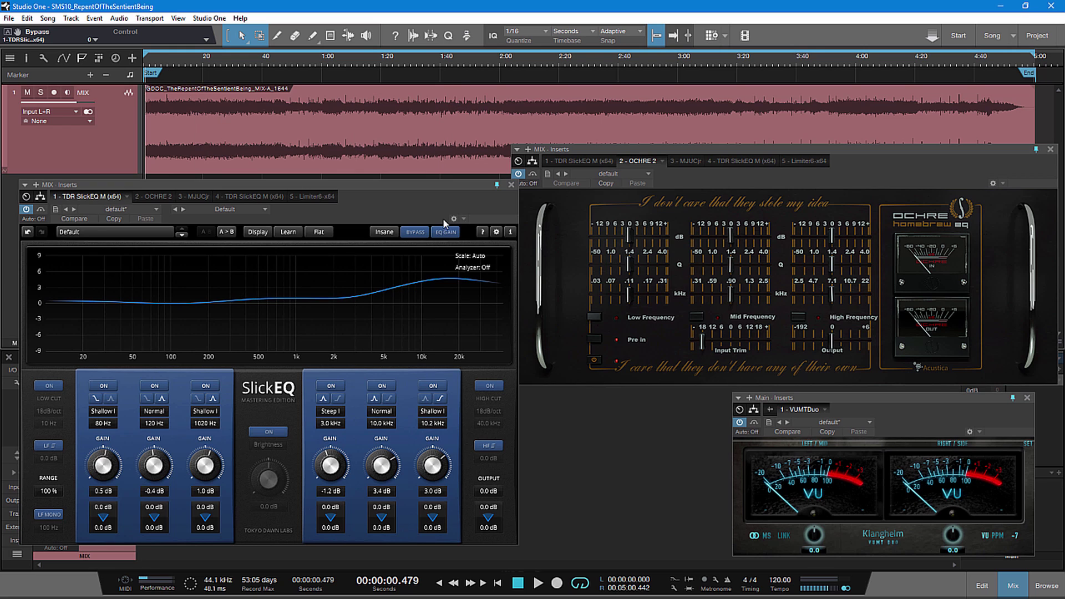
click(538, 583)
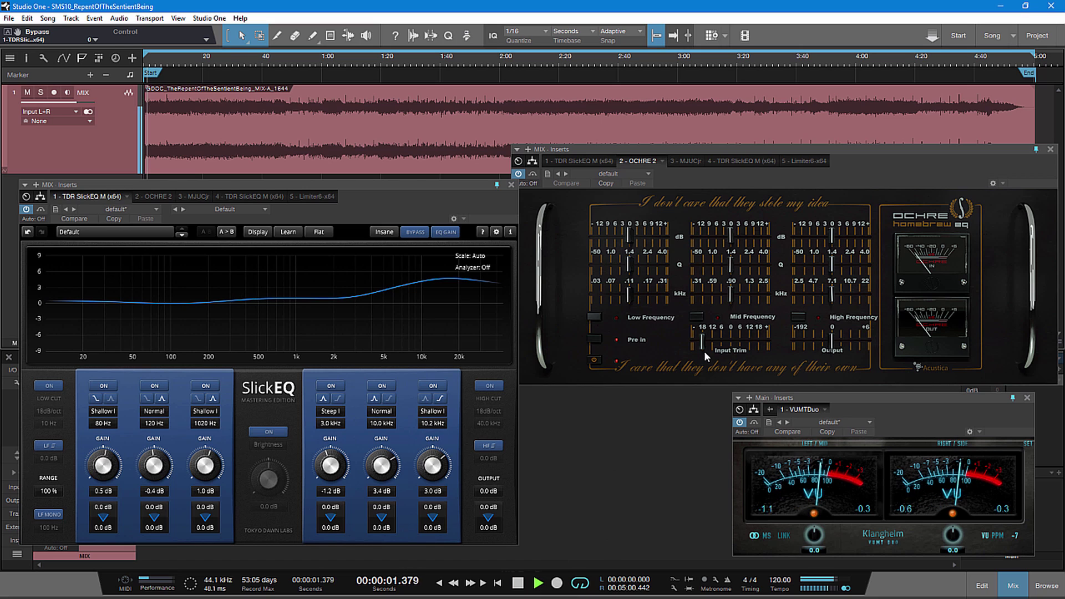
drag(704, 345, 731, 344)
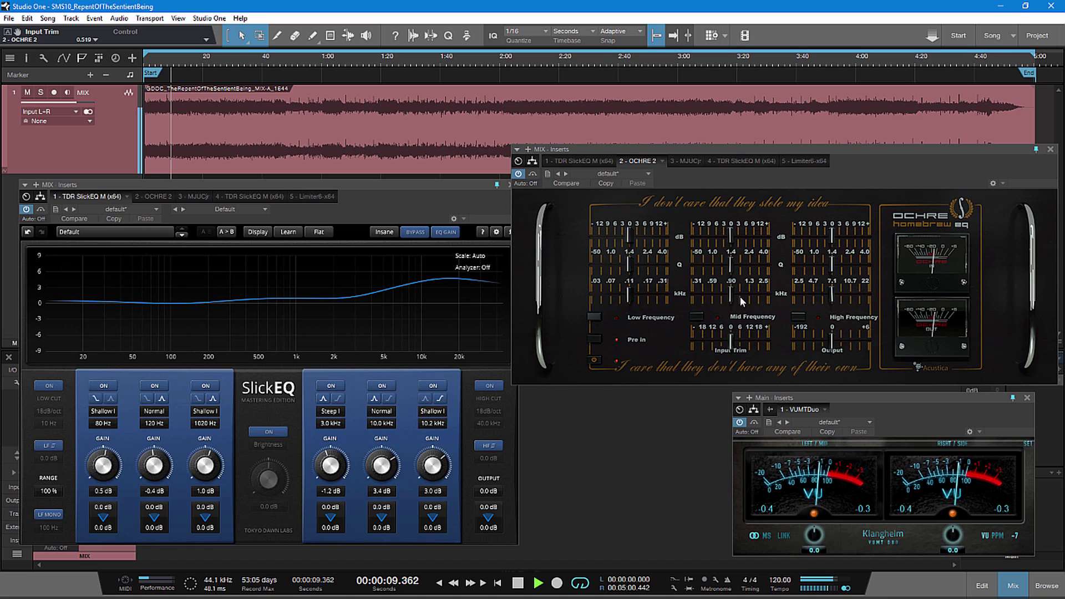
click(666, 62)
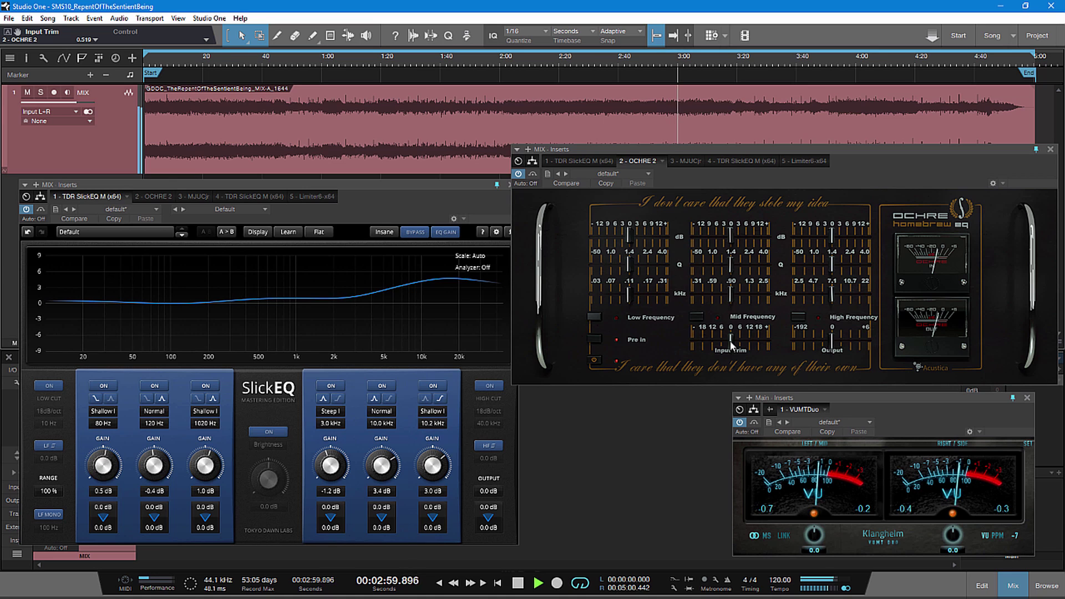
scroll(730, 344, down, 1)
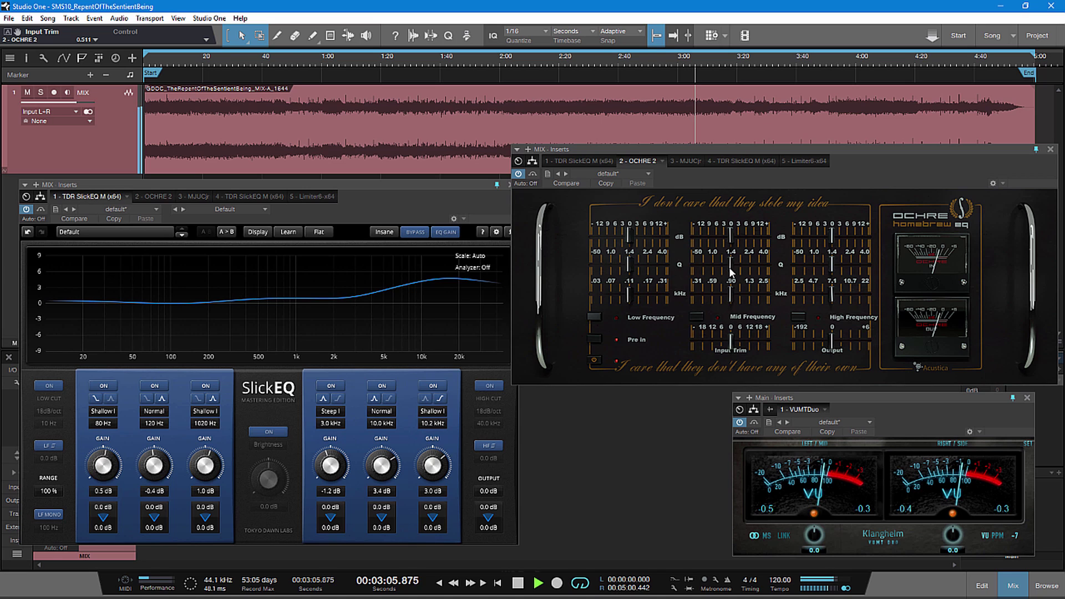
click(517, 582)
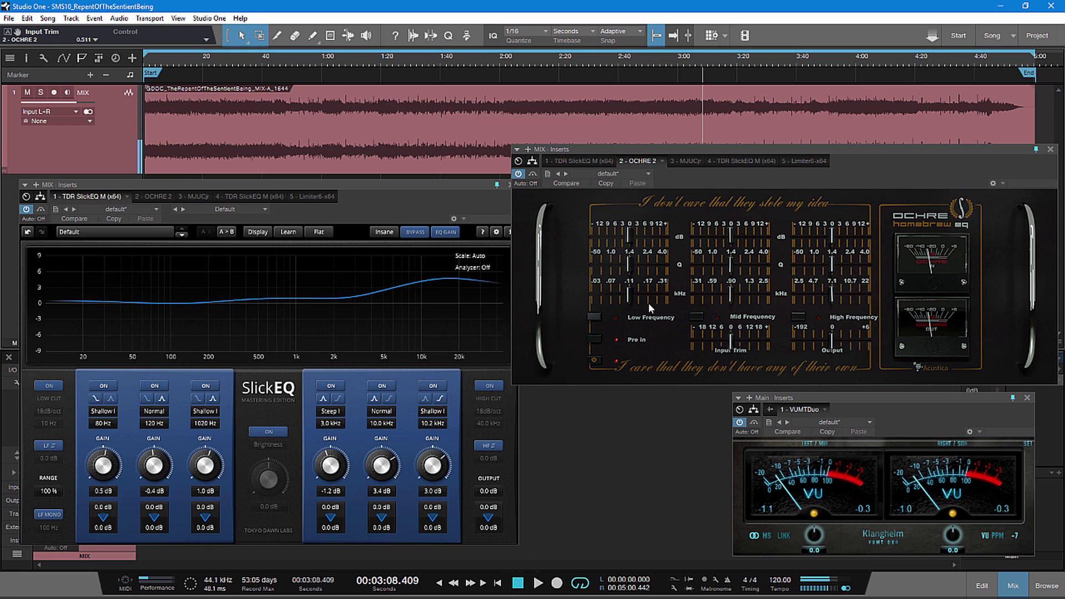
Step: Open MJUCjr and compare the mix with the compressor powered off and on while playing from just before 4:00
click(688, 161)
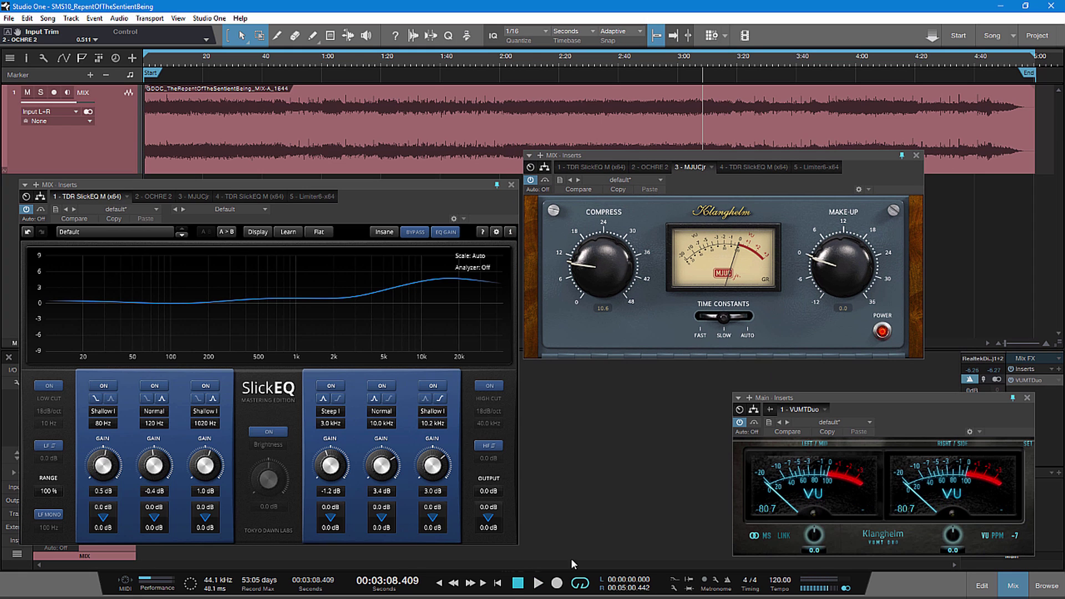
click(538, 583)
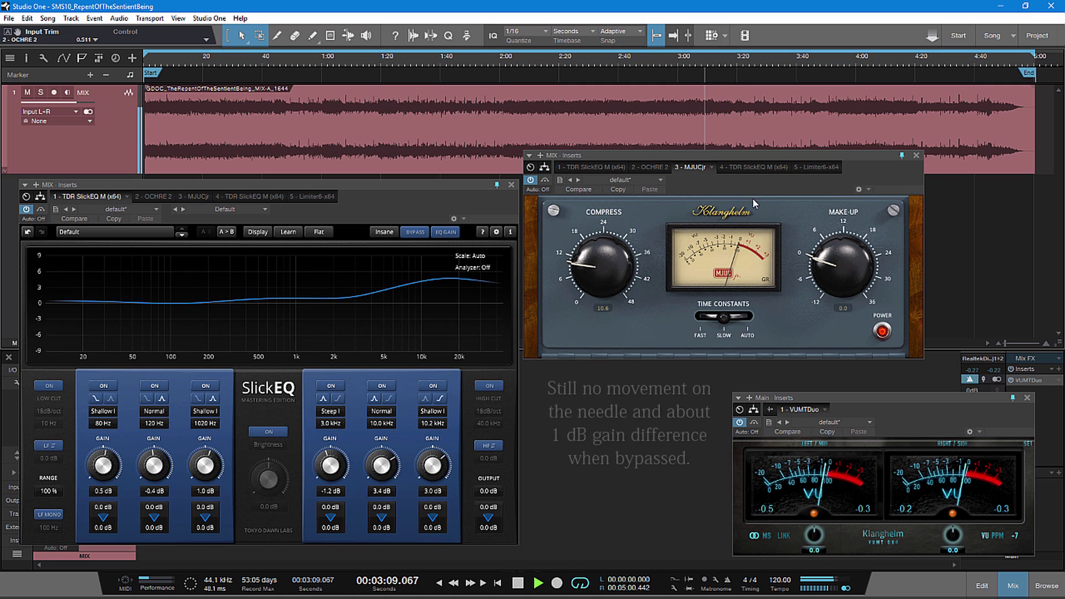
click(849, 59)
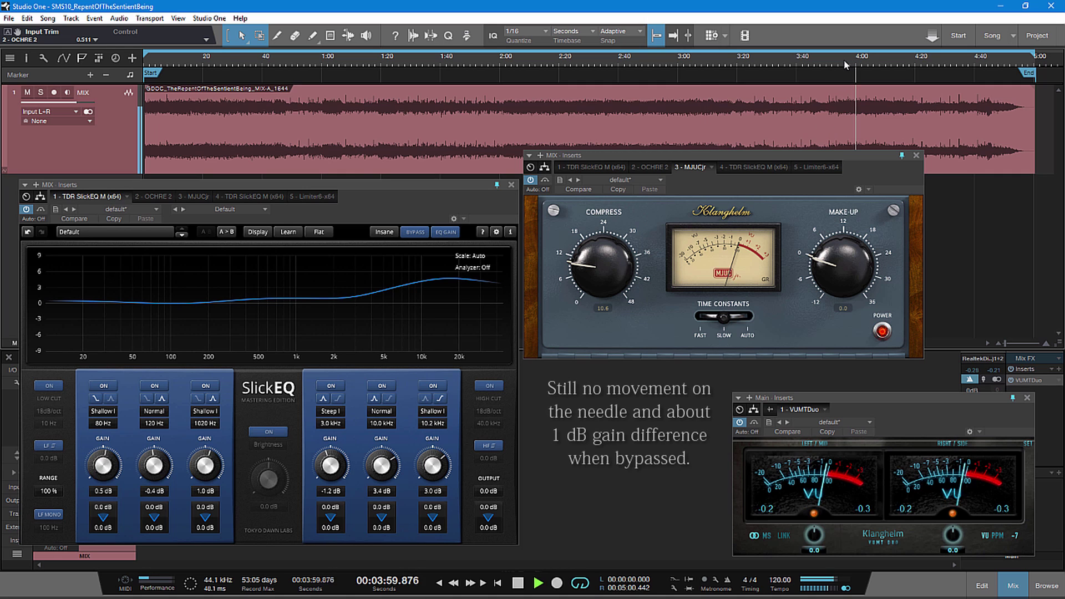
click(882, 331)
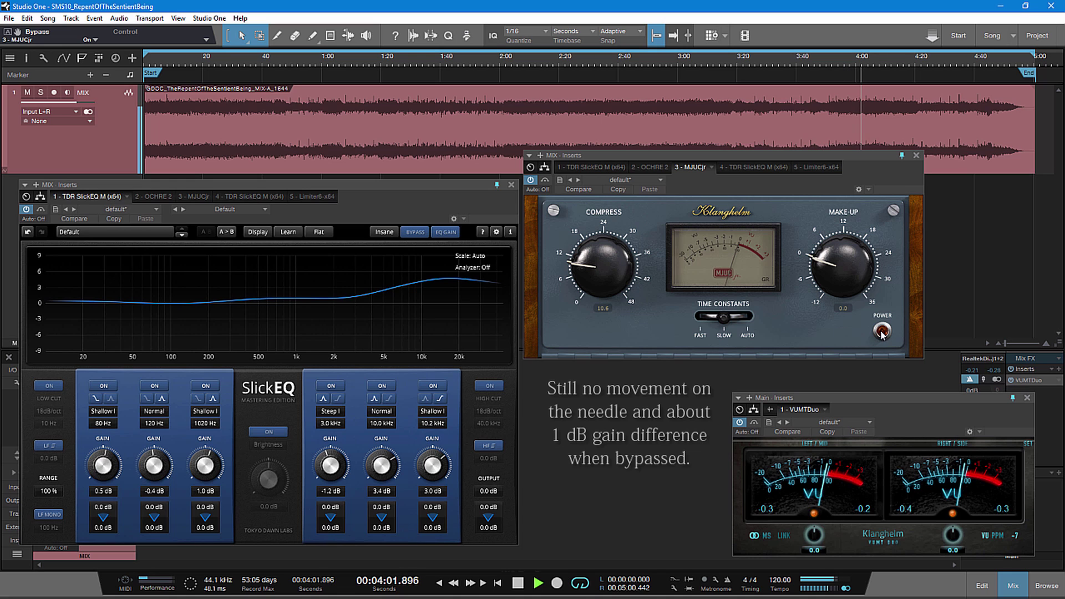
click(882, 331)
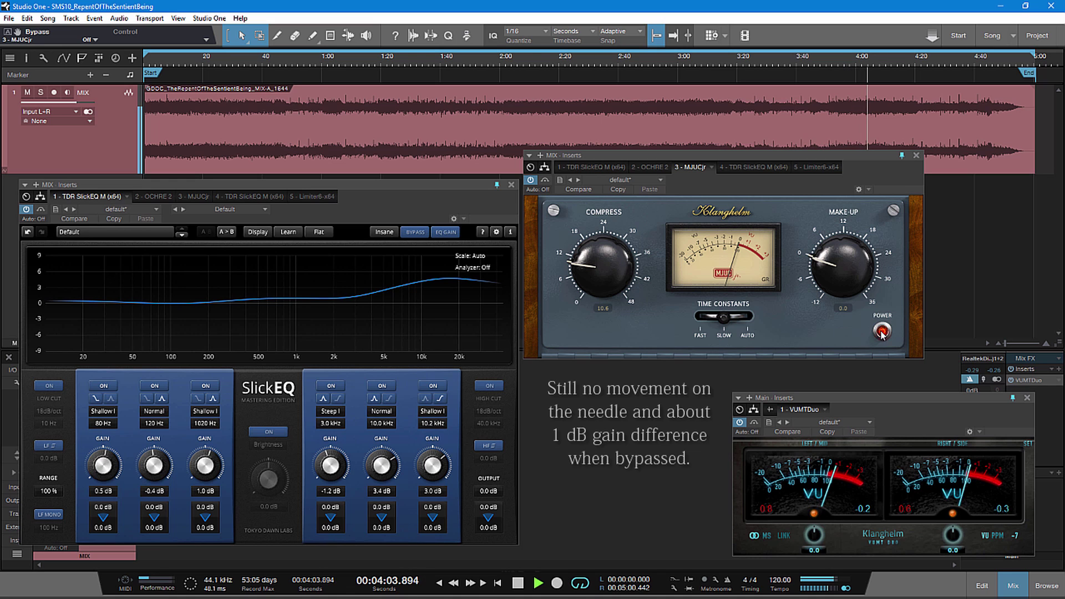
key(space)
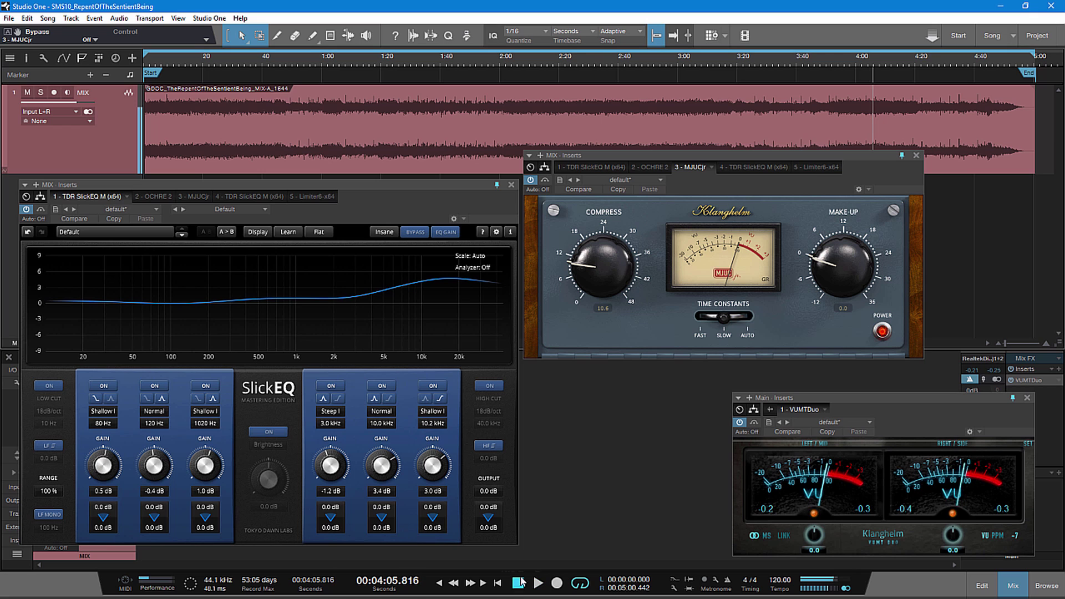
Step: Open the second SlickEQ M insert on the MIX track, activate it and arrange it beside the first SlickEQ window
drag(855, 161, 855, 179)
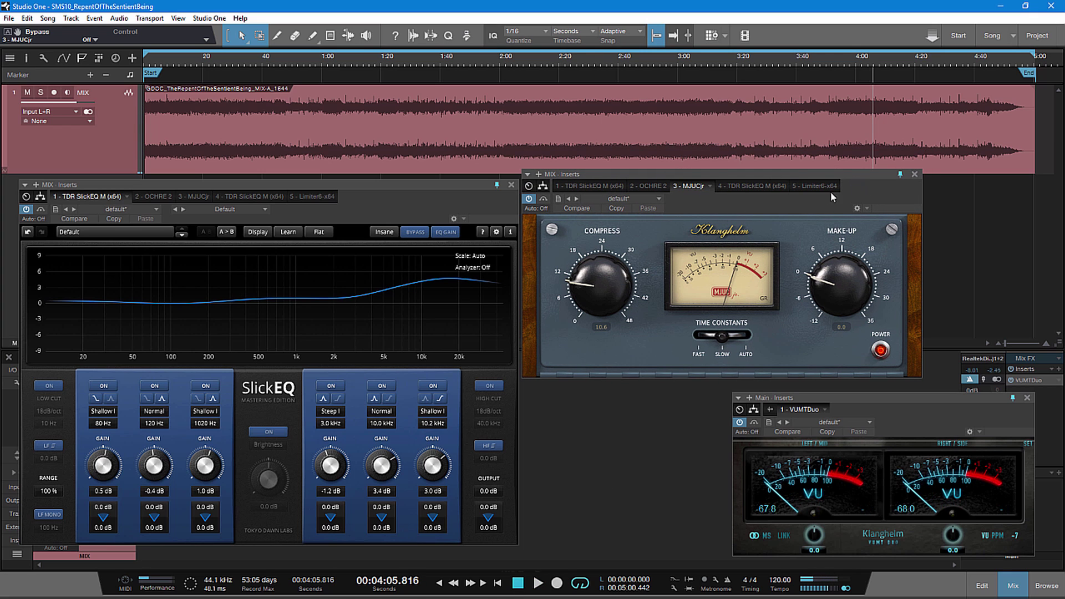
click(760, 186)
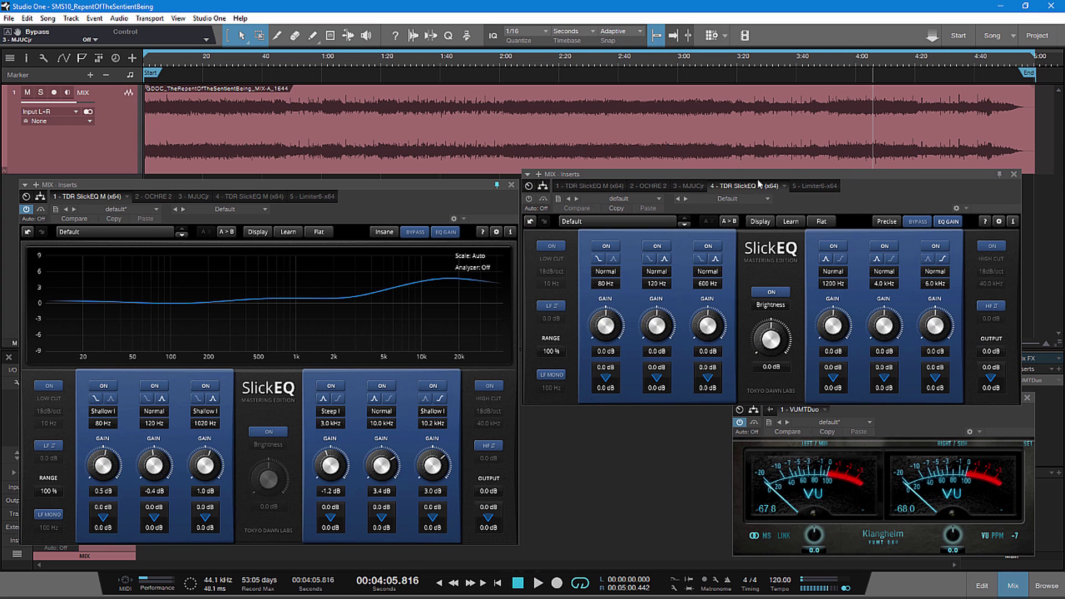
click(529, 199)
drag(470, 184, 455, 168)
drag(857, 182, 846, 162)
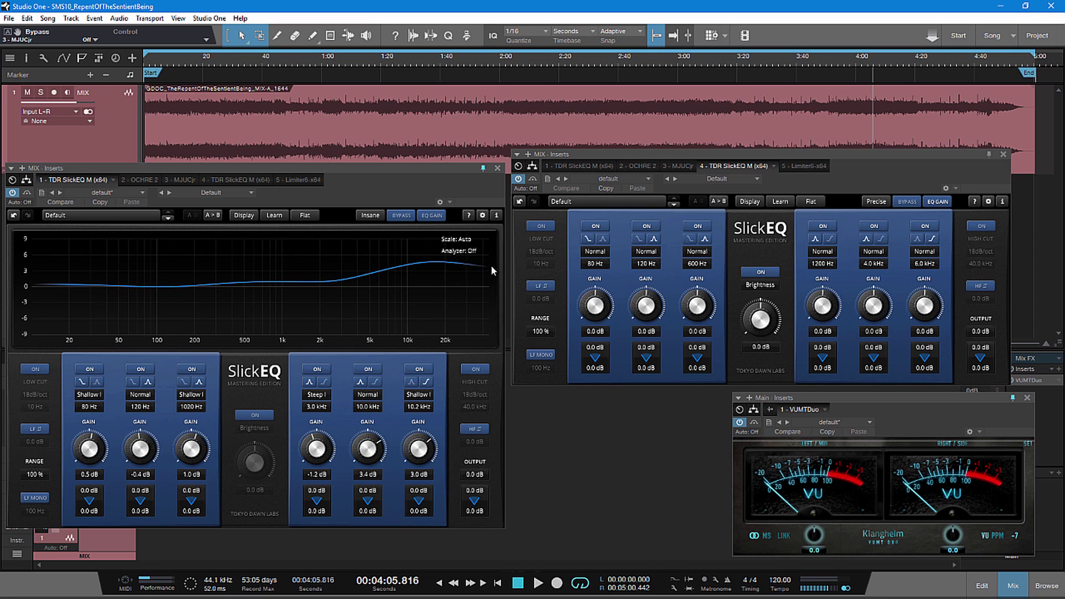
drag(842, 183, 864, 200)
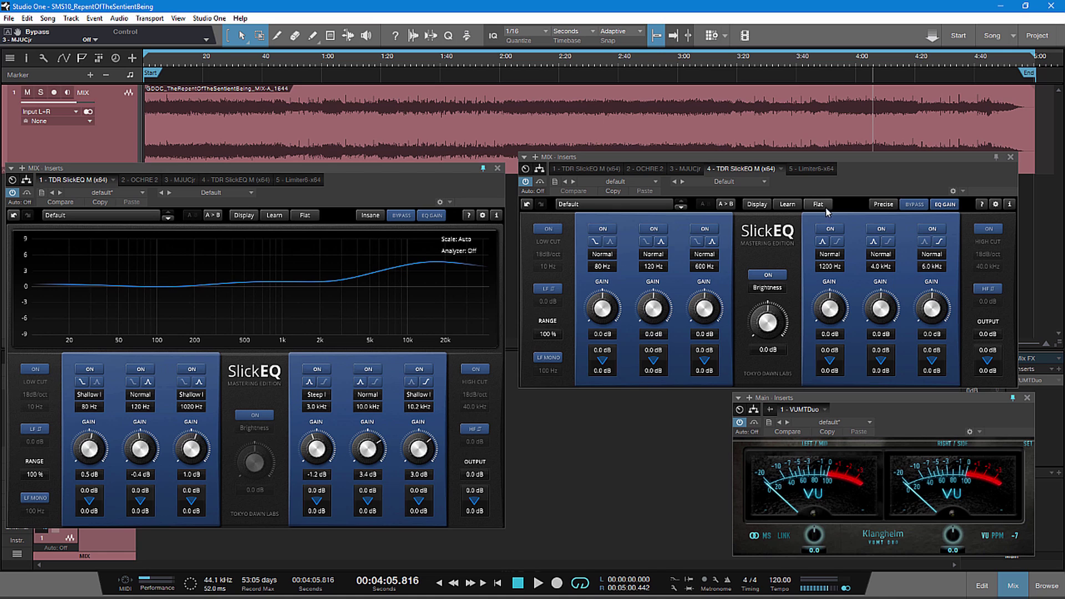
drag(858, 181, 875, 174)
Step: Set the second SlickEQ to Insane quality with EQ Gain off and show its frequency curve
click(886, 181)
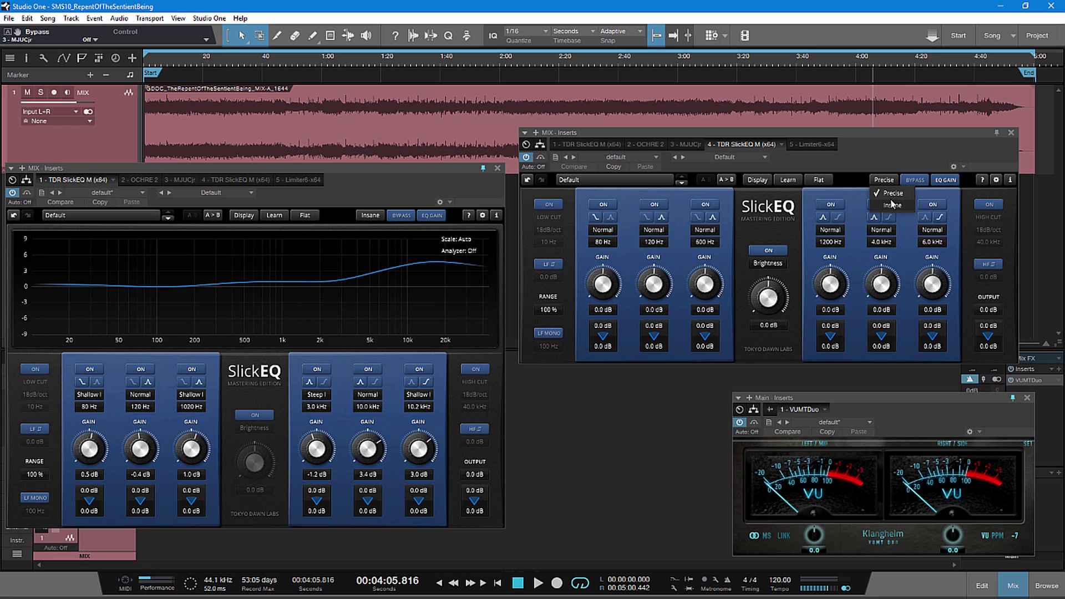
click(893, 210)
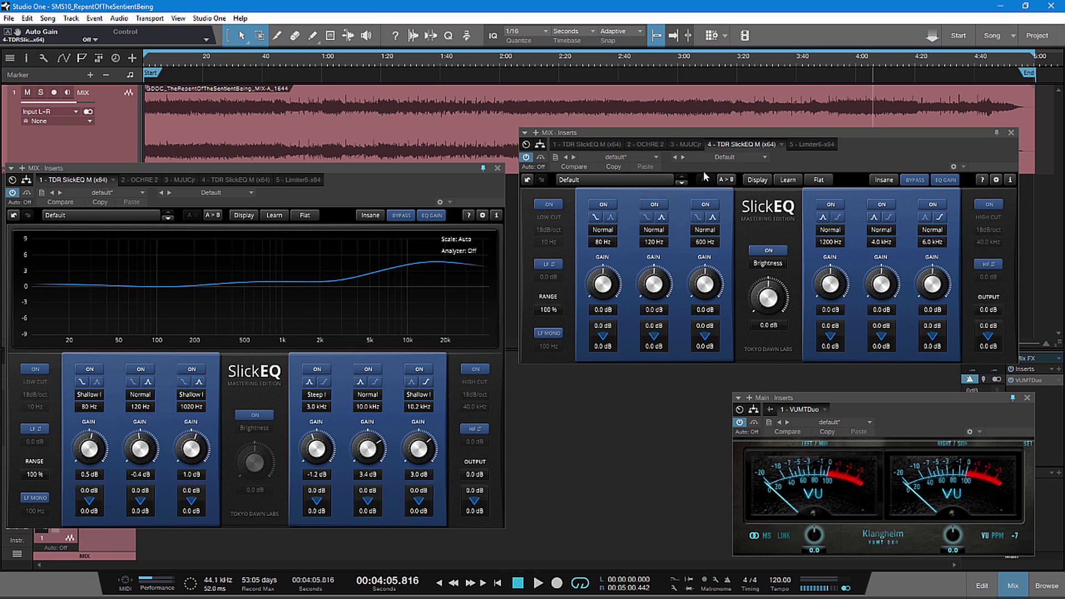
click(757, 181)
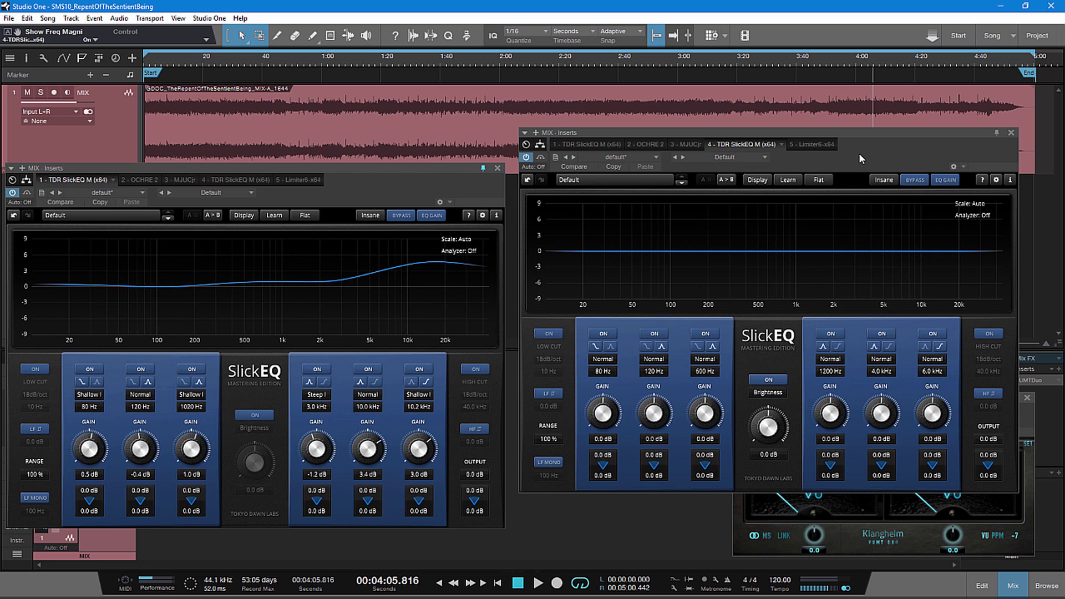
Step: Rearrange the second SlickEQ and VUMTDuo windows so both EQs and the VU meters are fully visible
drag(859, 152, 846, 201)
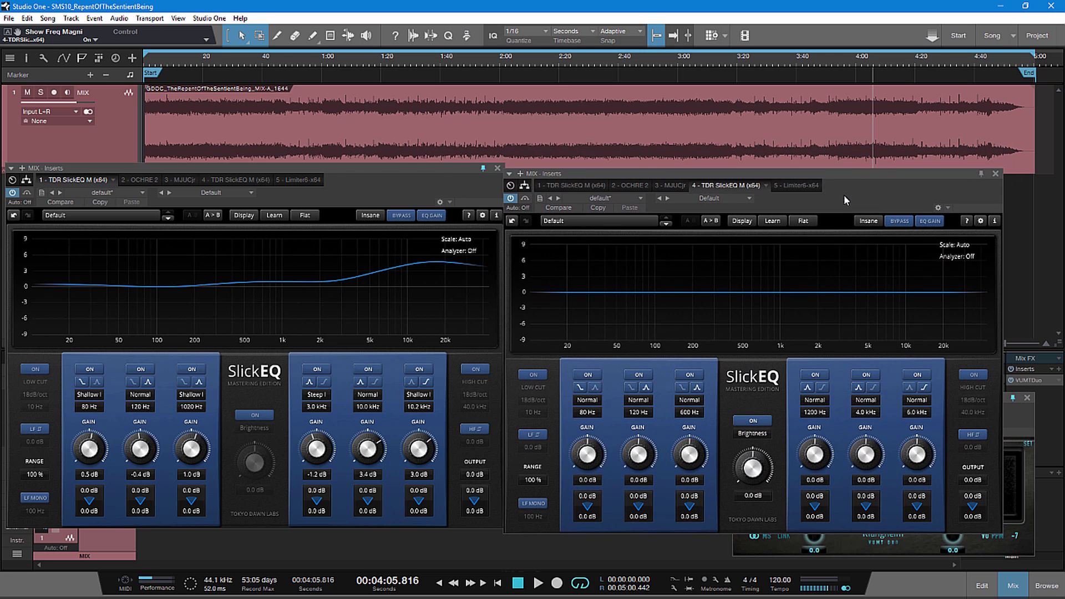
drag(1013, 414, 1042, 23)
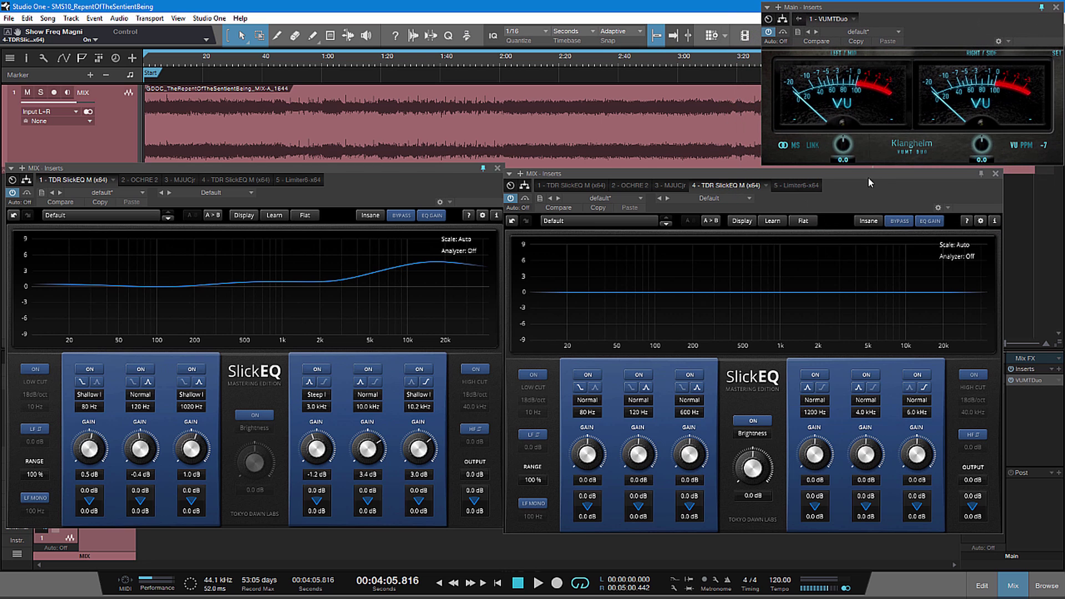
drag(867, 178, 872, 174)
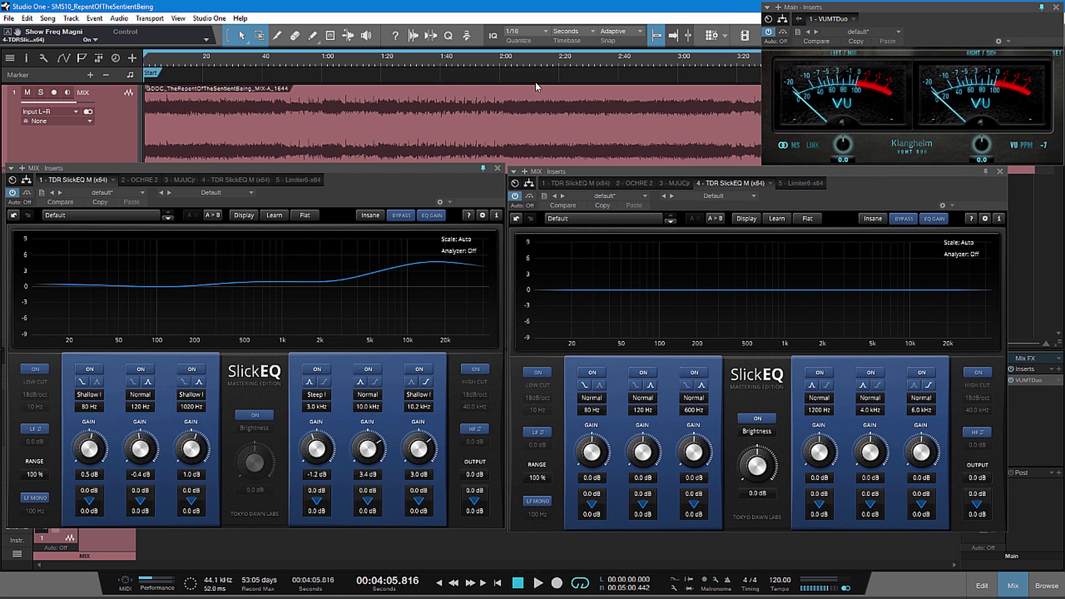
Step: Switch off the second SlickEQ's Brightness filter and play the mix from the start
click(508, 59)
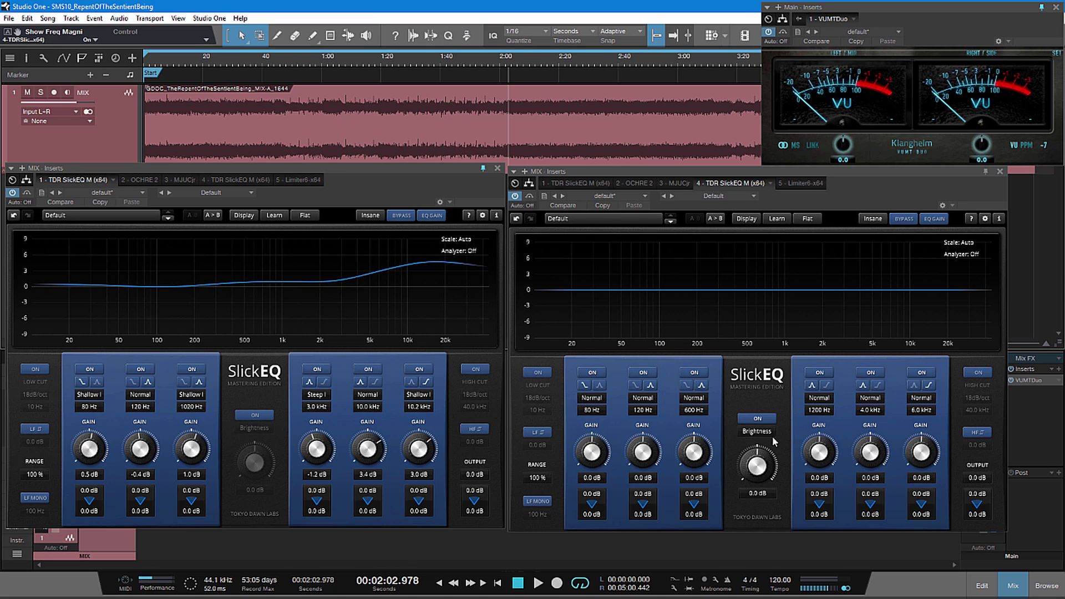
click(758, 418)
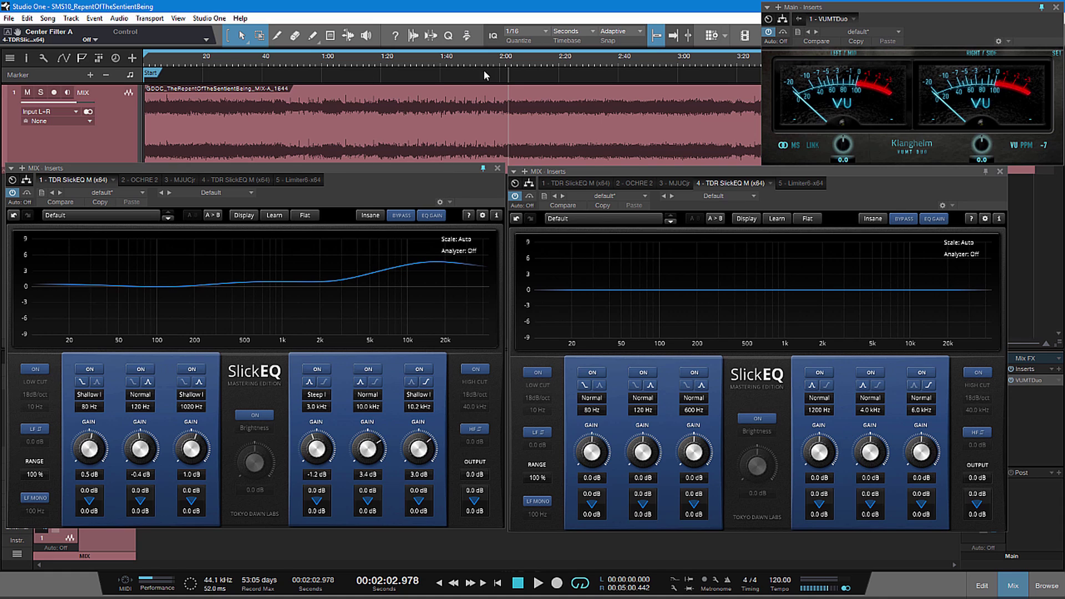
key(Home)
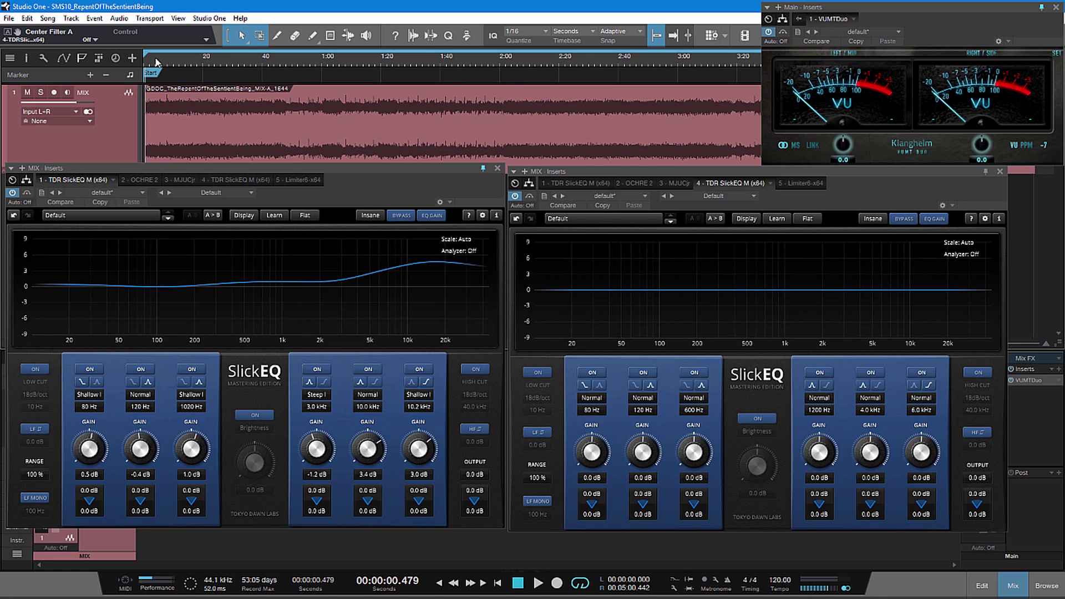
click(537, 583)
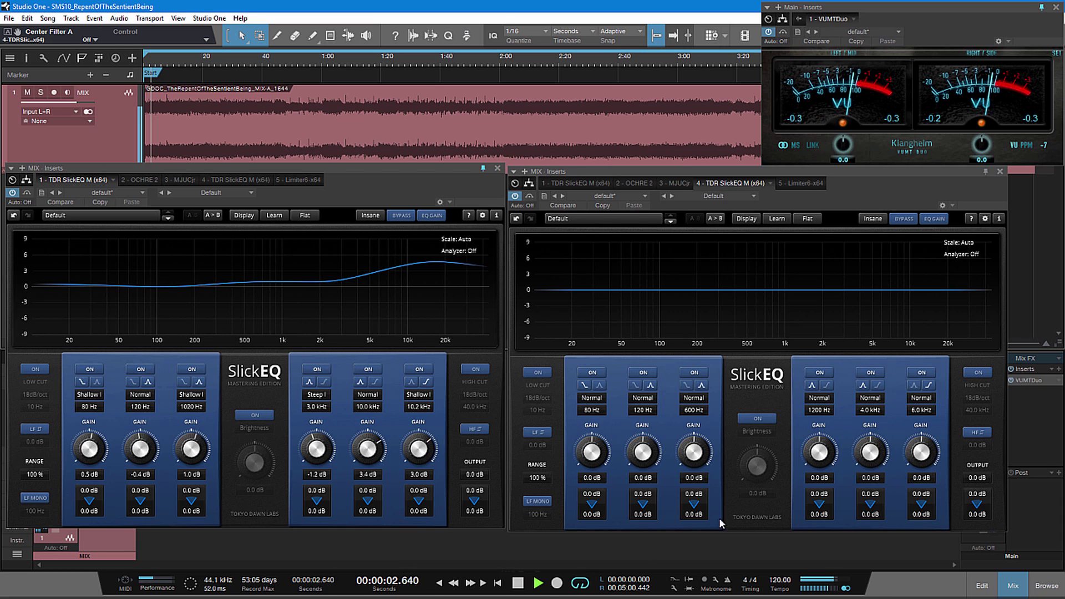
Step: Set the 1200 Hz band to 2098 Hz with 1.5 dB stereo width, and widen the 4.0 kHz band 3.5 dB and 6.0 kHz band 2.3 dB
drag(820, 478, 820, 383)
double_click(818, 453)
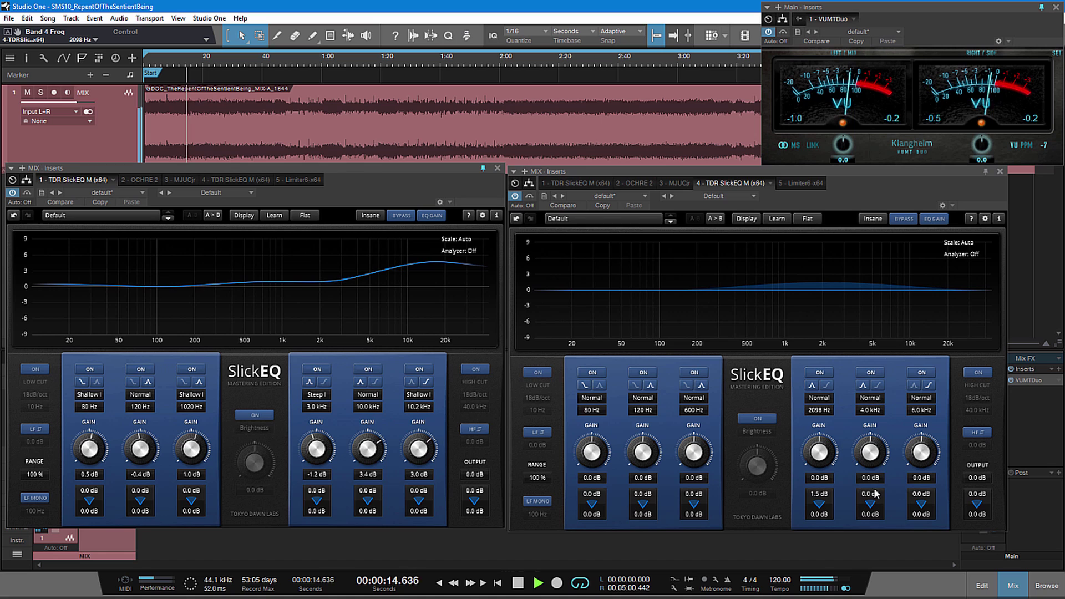
drag(874, 495, 929, 465)
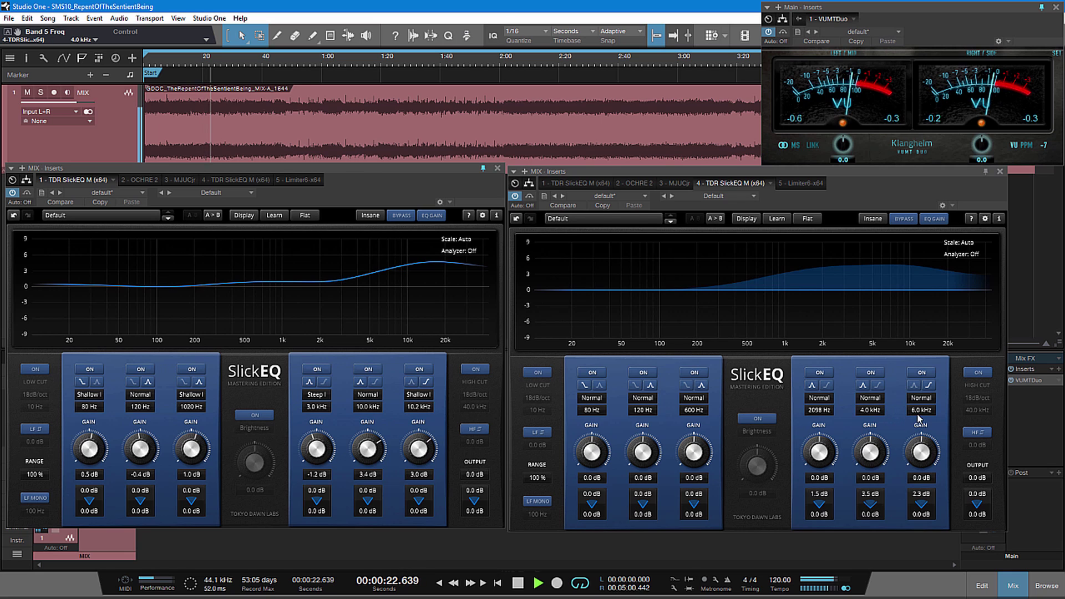
Step: Set the second SlickEQ's 6.0 kHz band to 8.0 kHz with a Shallow II curve
scroll(928, 411, up, 1)
drag(928, 411, 932, 398)
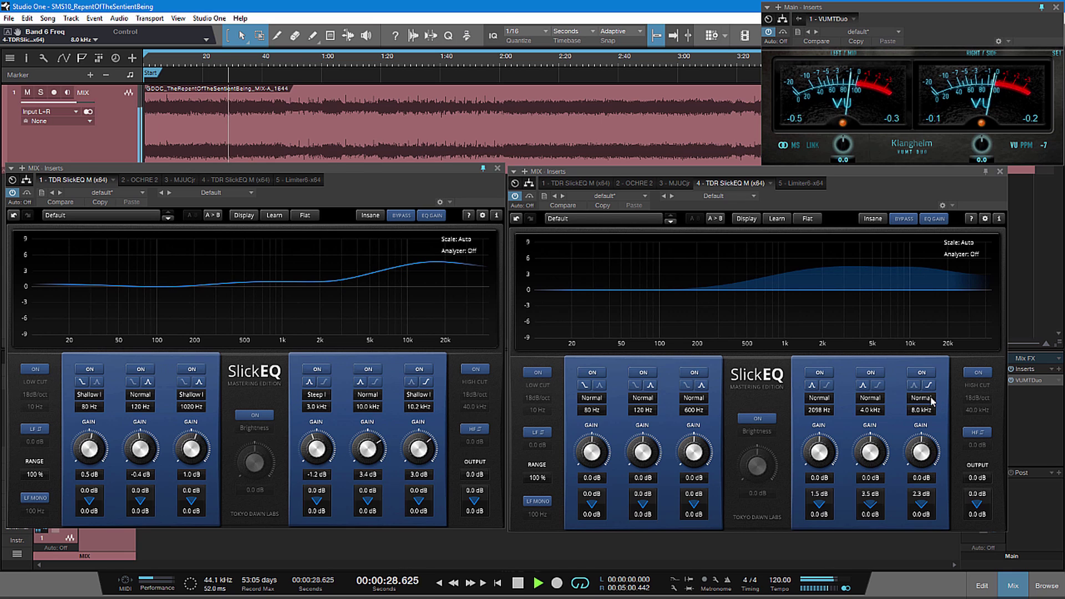
click(931, 398)
click(931, 457)
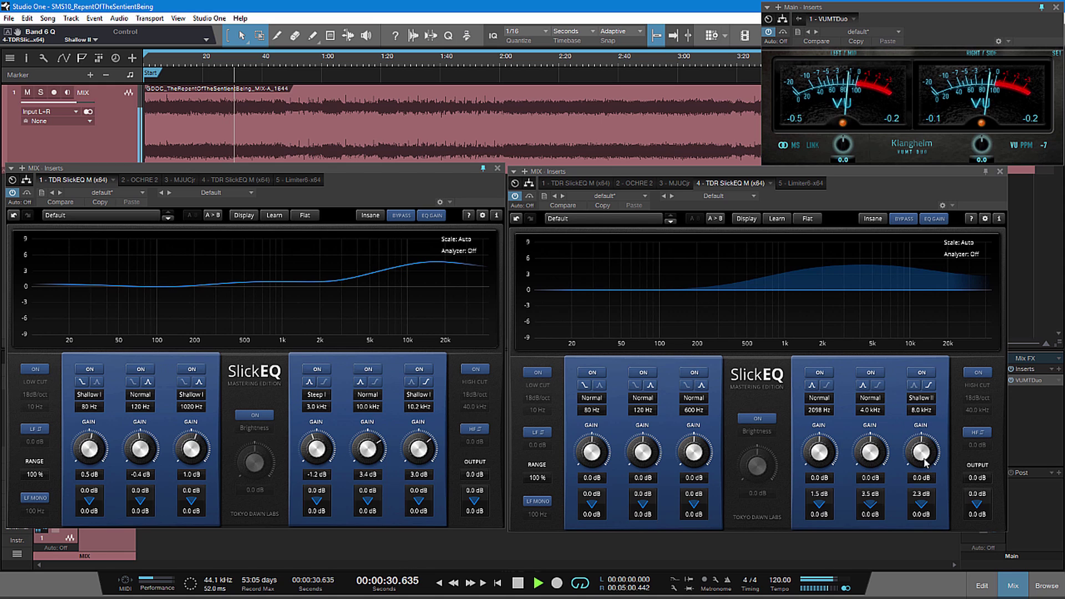
Step: Try the Shallow I curve on the 4.0 kHz band, then return it to Normal
click(871, 403)
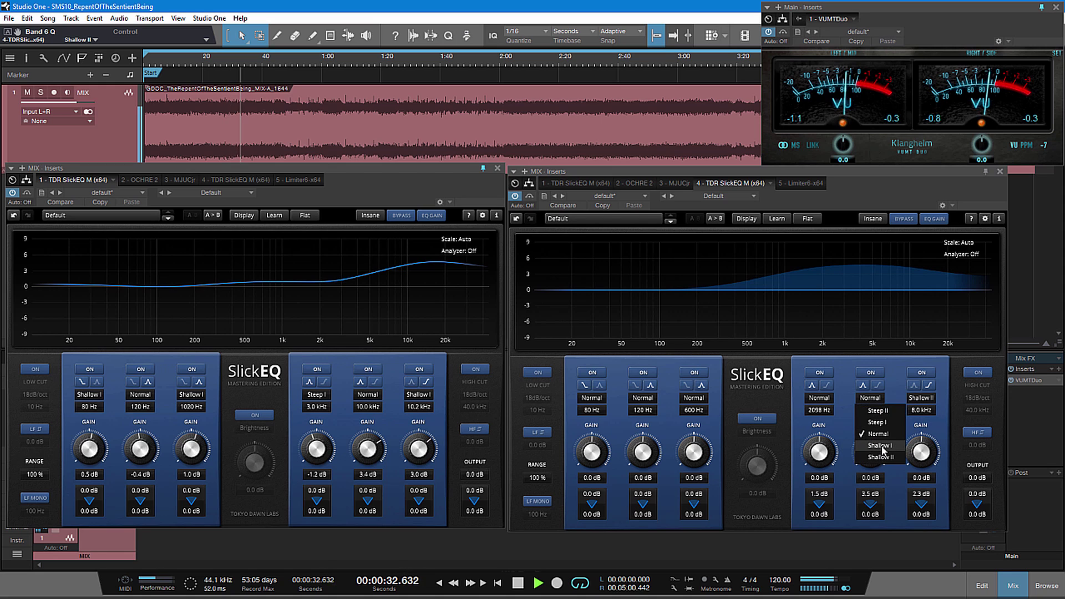
click(880, 445)
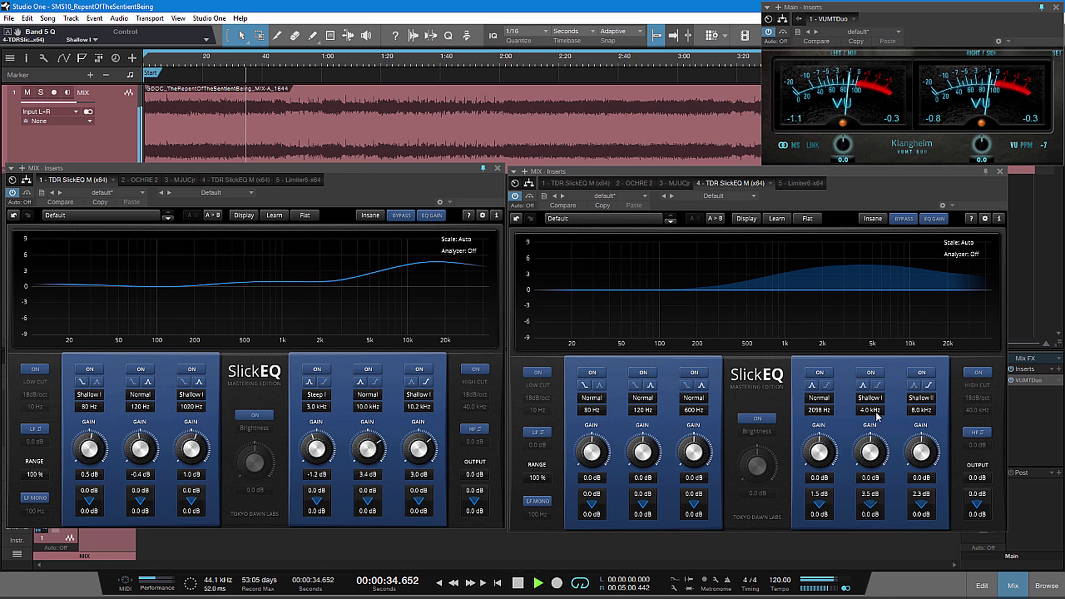
click(871, 399)
click(878, 434)
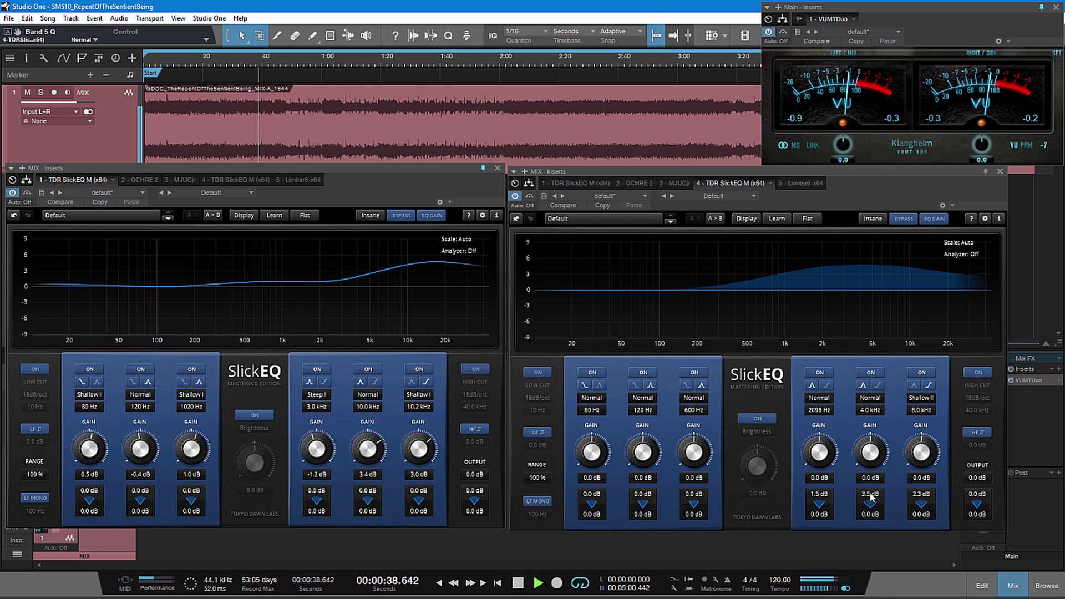
Step: Set the 4.0 kHz band's stereo width to 0.9 dB and compare the mix with the second SlickEQ bypassed and active
drag(872, 496, 867, 528)
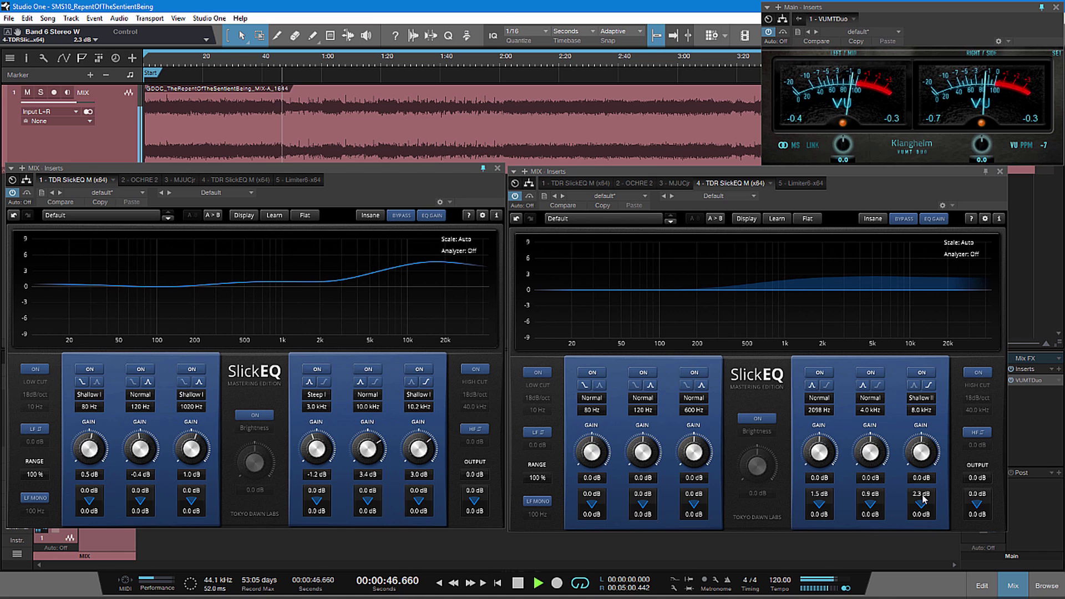
drag(923, 500, 923, 500)
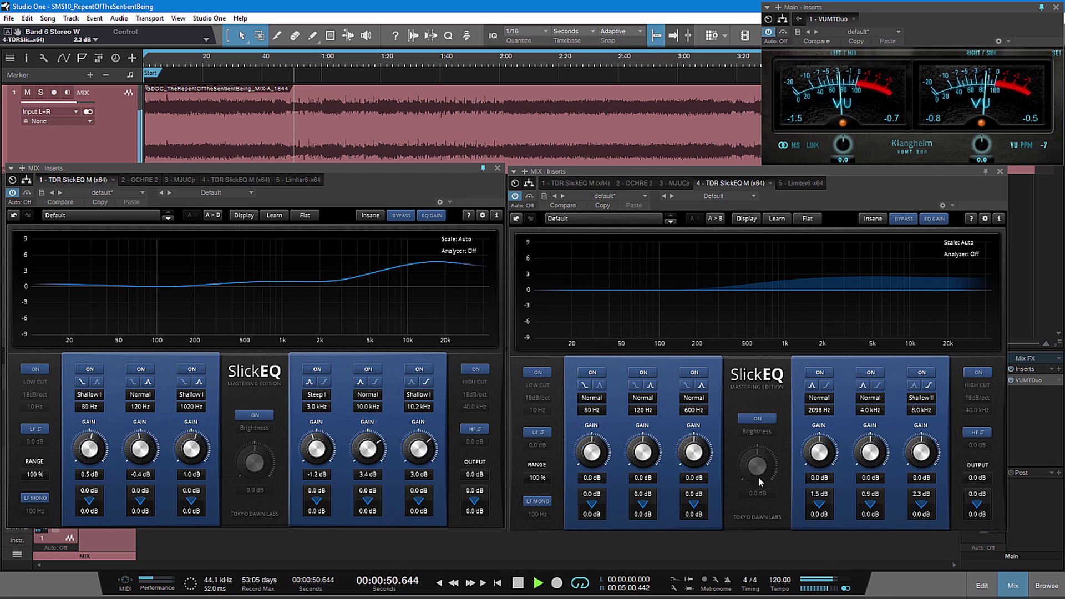
click(530, 196)
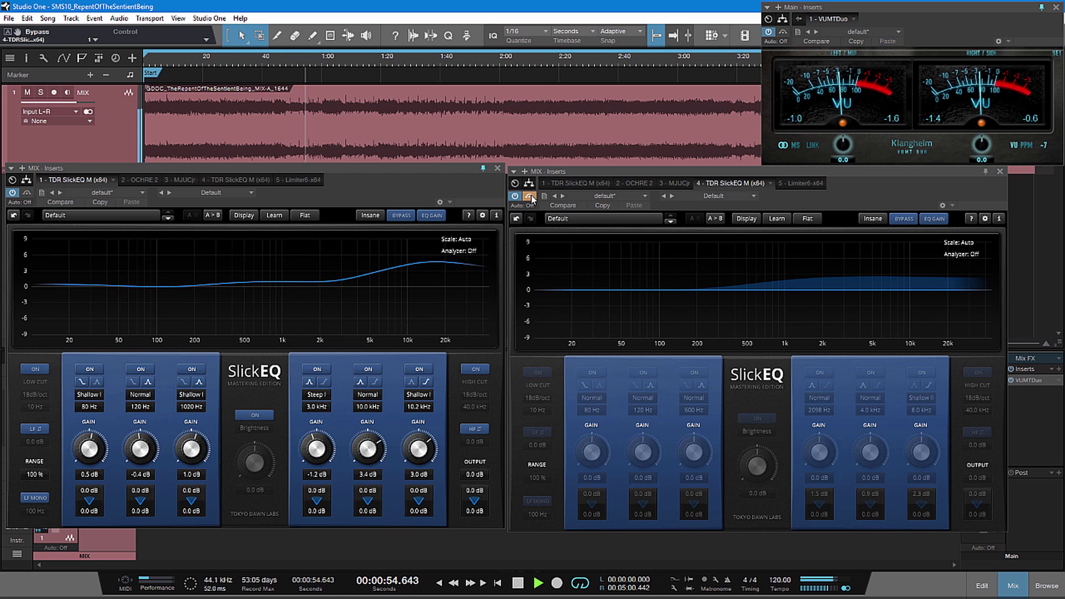
click(530, 197)
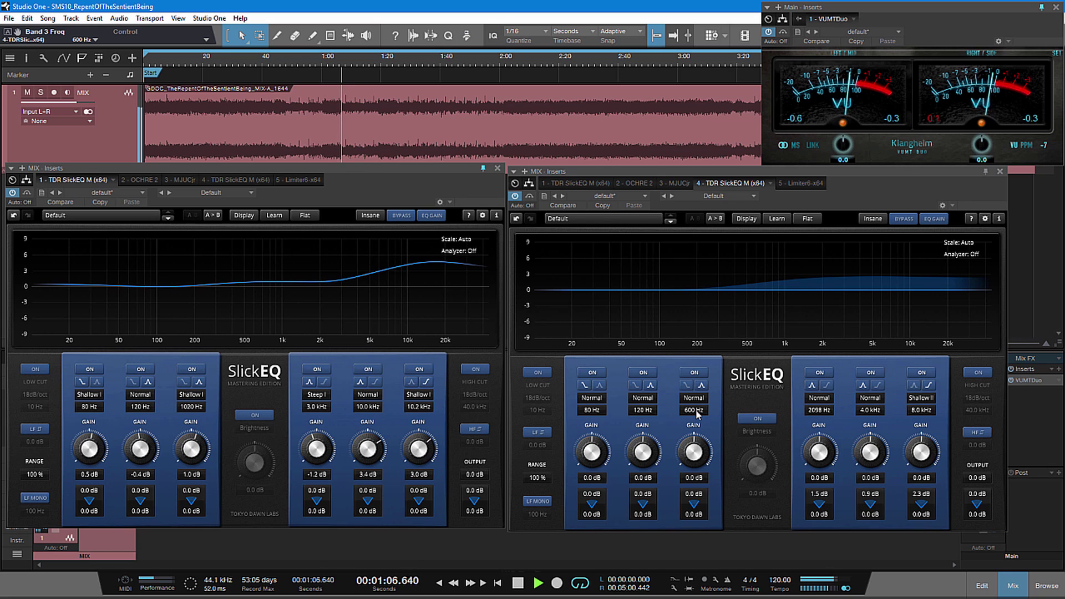
Step: Set the second SlickEQ's 600 Hz band to 512 Hz with 3.0 dB stereo width and a Shallow II curve
drag(696, 410, 695, 423)
drag(694, 495, 694, 421)
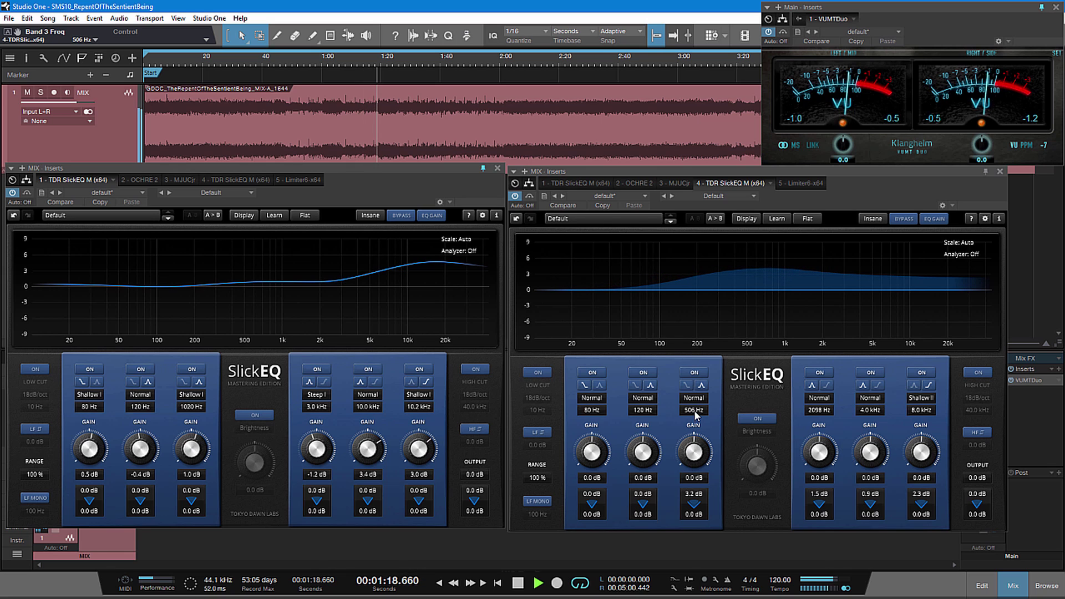
drag(694, 411, 693, 409)
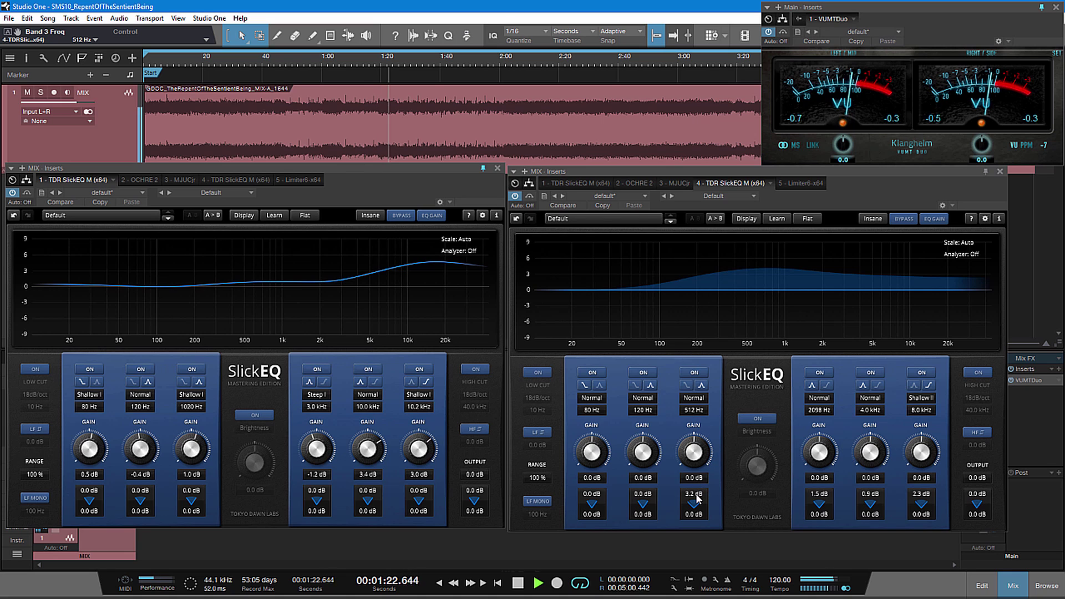
drag(697, 496, 695, 498)
scroll(694, 498, up, 1)
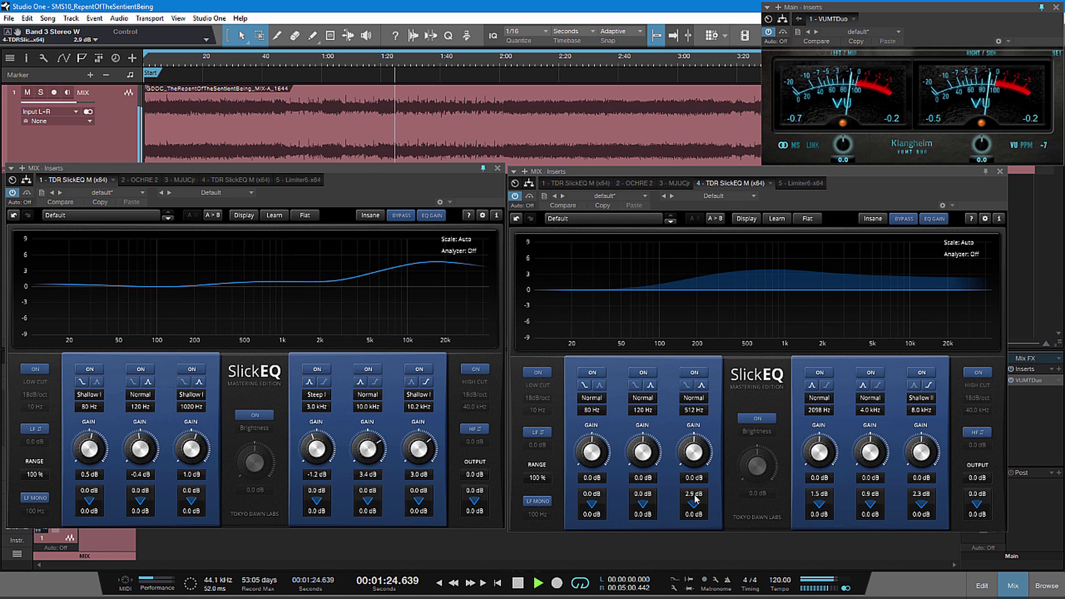
click(693, 398)
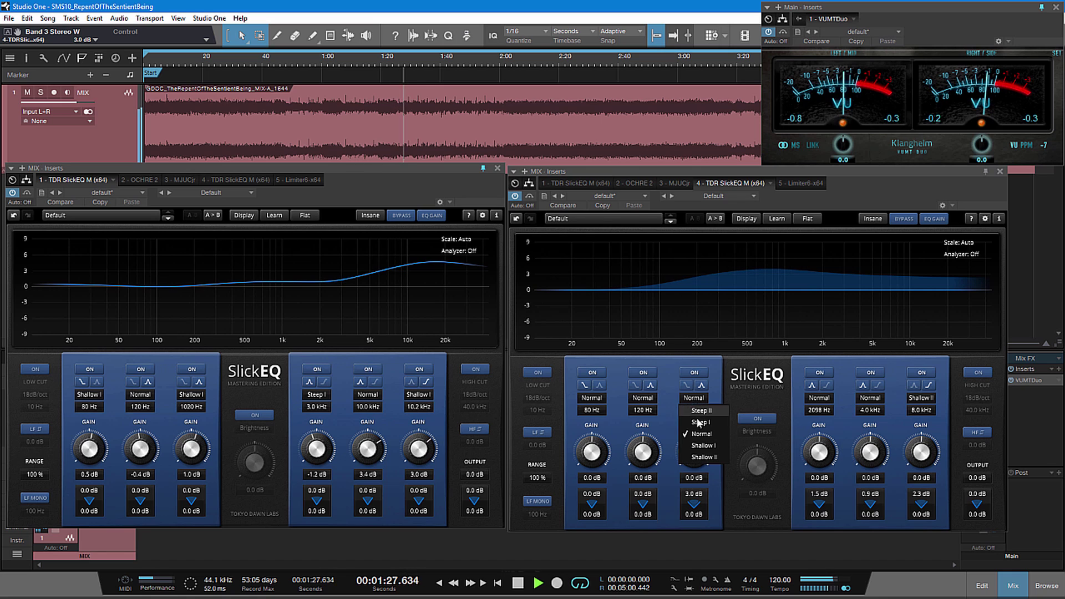
click(704, 457)
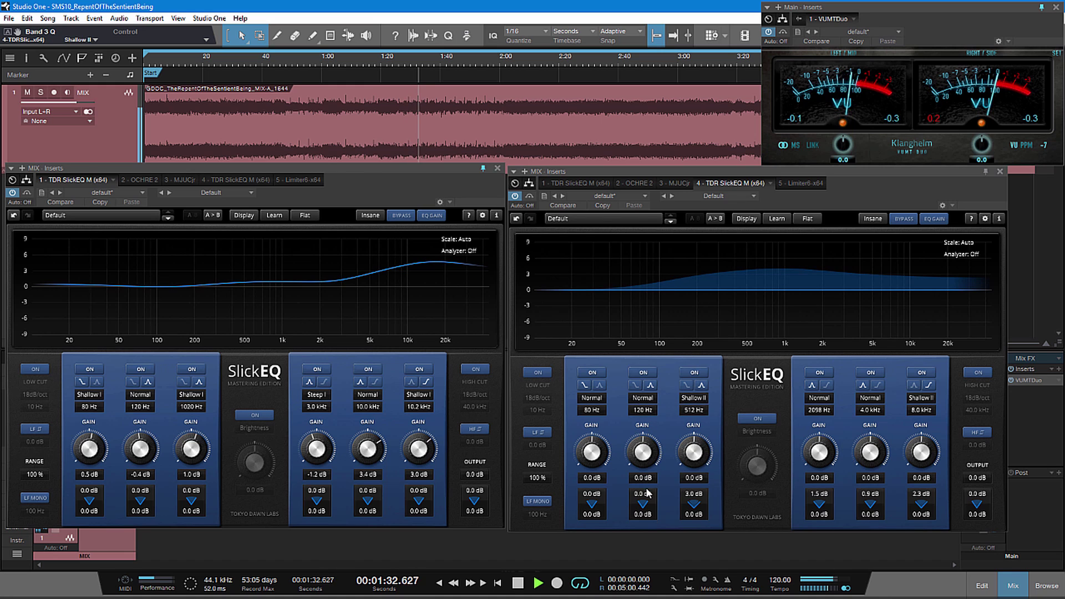
Step: Set the 120 Hz band's stereo width to 1.0 dB and compare the mix with the second SlickEQ bypassed and active
drag(648, 495, 648, 487)
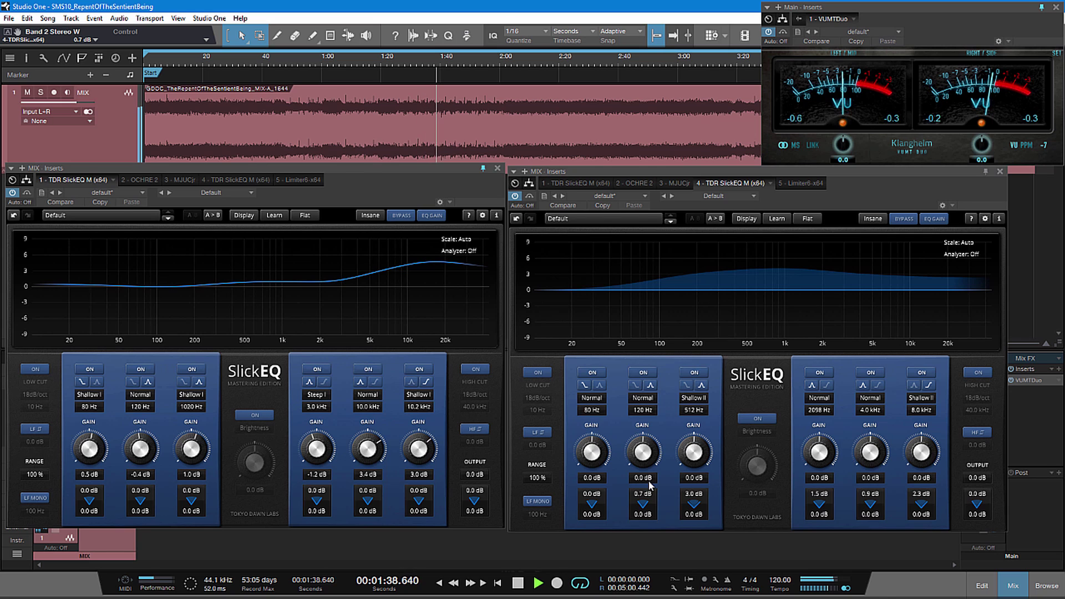
scroll(650, 494, up, 3)
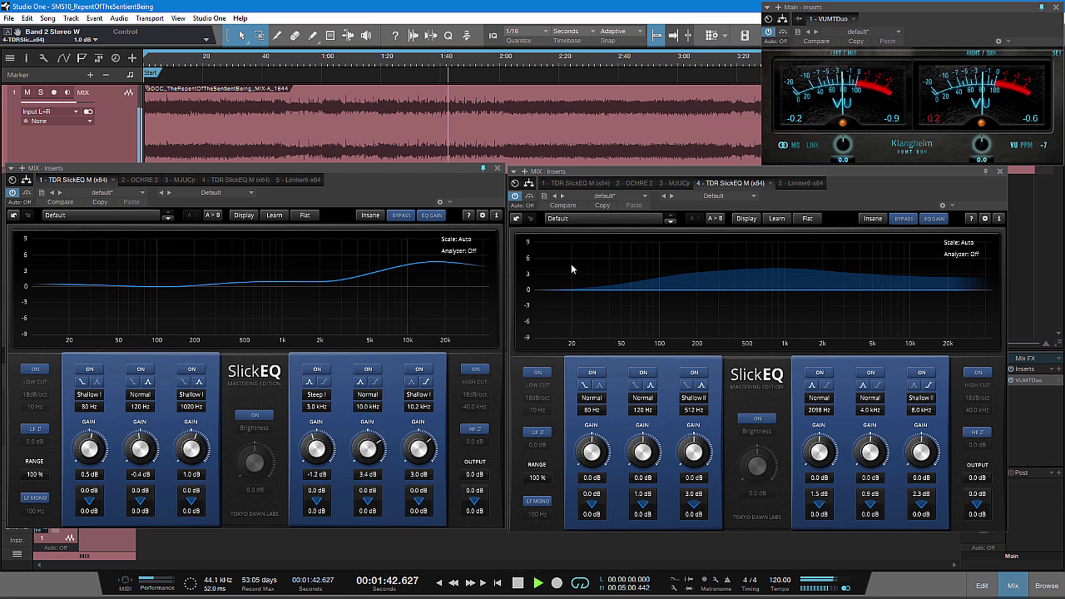
click(529, 197)
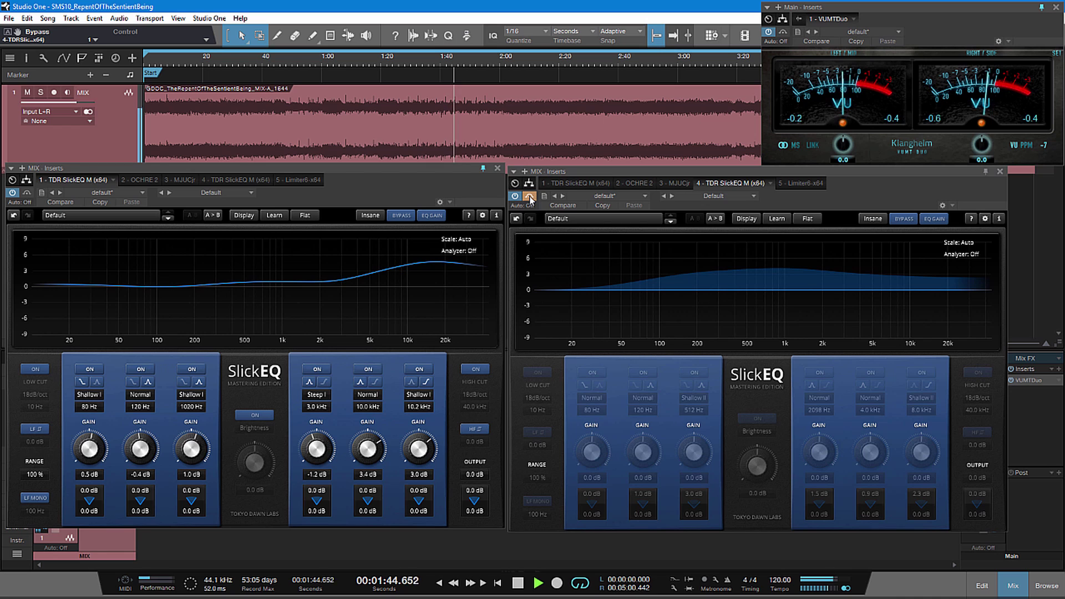
click(529, 197)
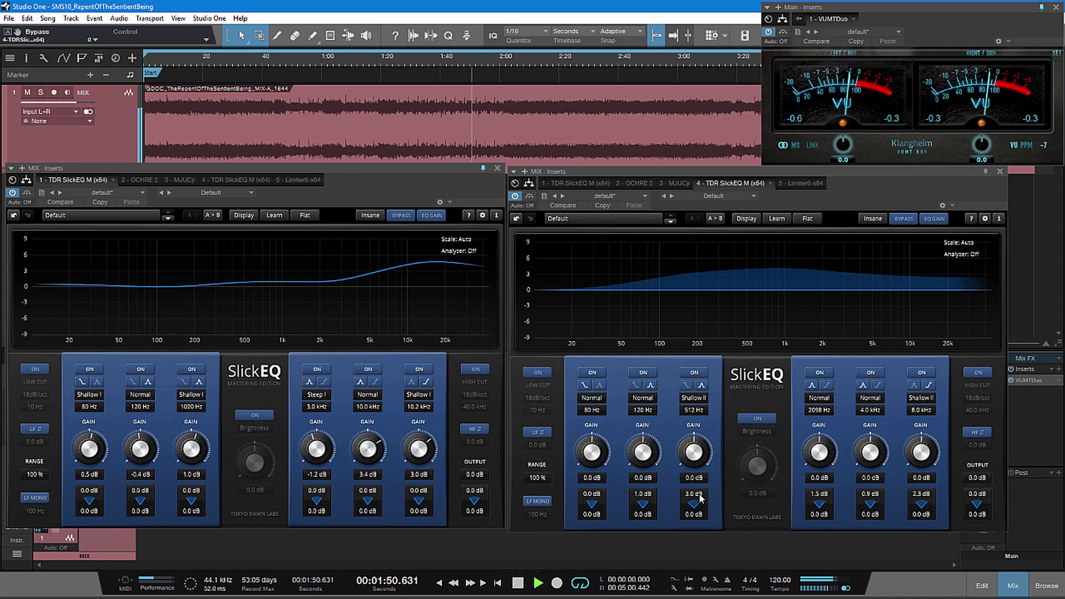
Step: Set the stereo width of the 512 Hz band to 2.0 dB and the 8.0 kHz band to 2.5 dB, comparing against bypass
drag(701, 497, 702, 511)
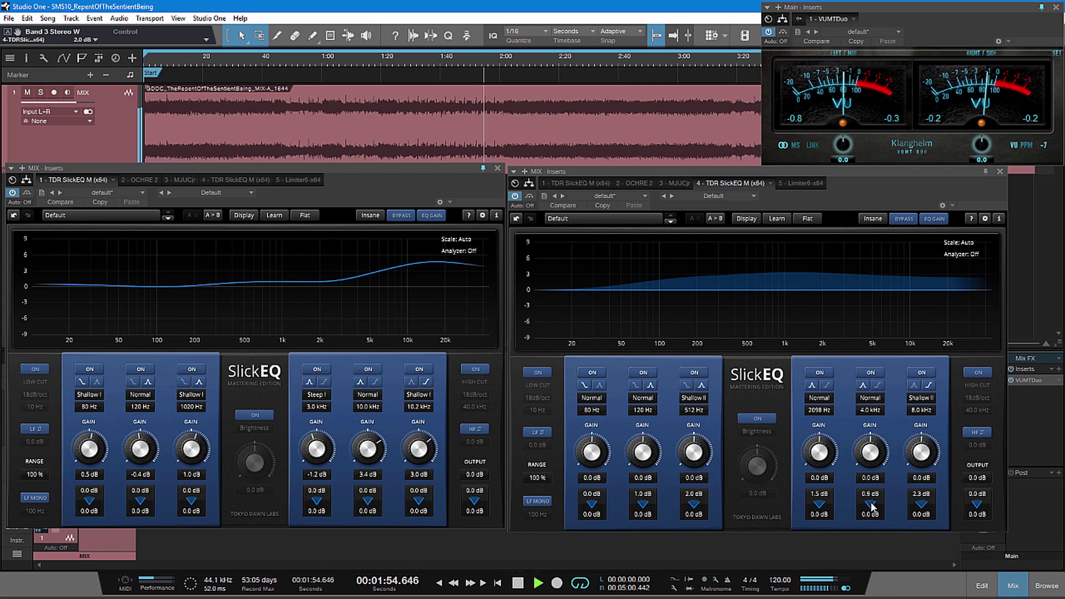
drag(929, 499, 925, 493)
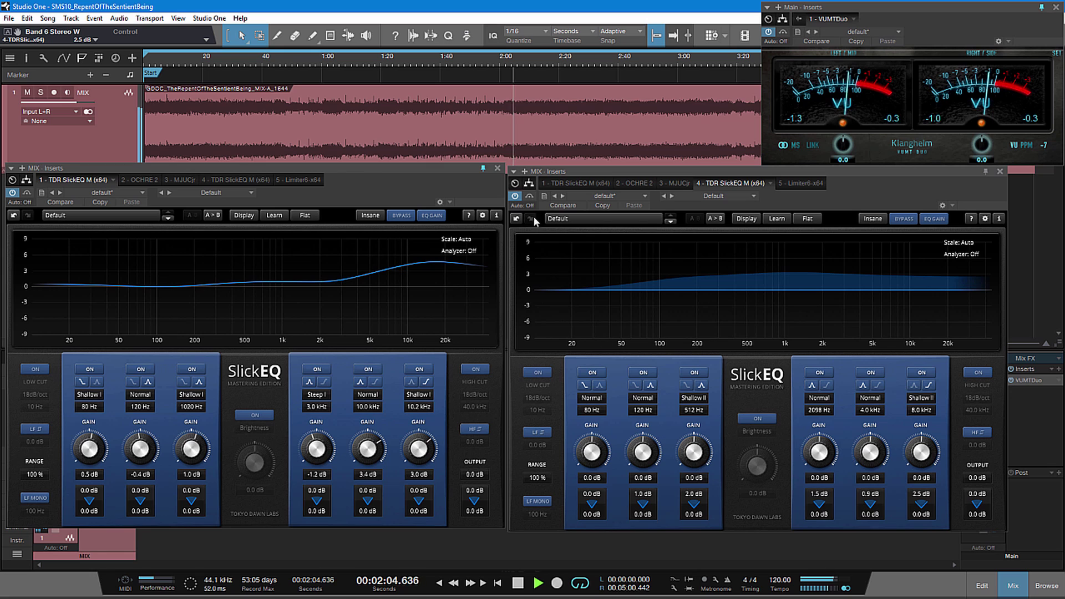
click(529, 197)
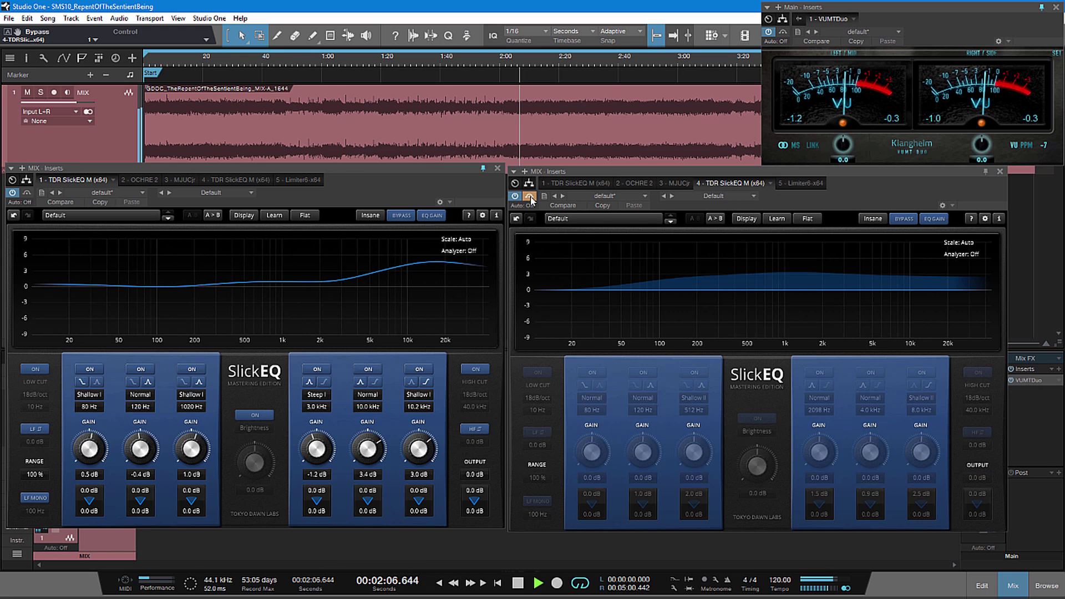
click(530, 197)
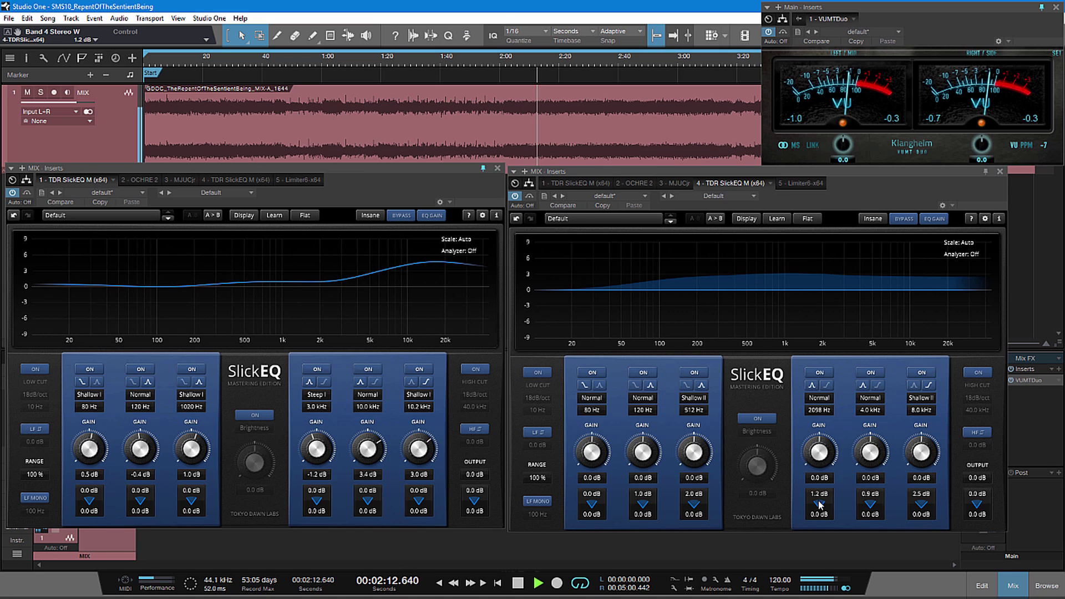
Step: Reduce the 2098 Hz band's stereo width to 0.7 dB, compare against bypass, and lower the 512 Hz band's width to 1.6 dB
drag(817, 497, 818, 511)
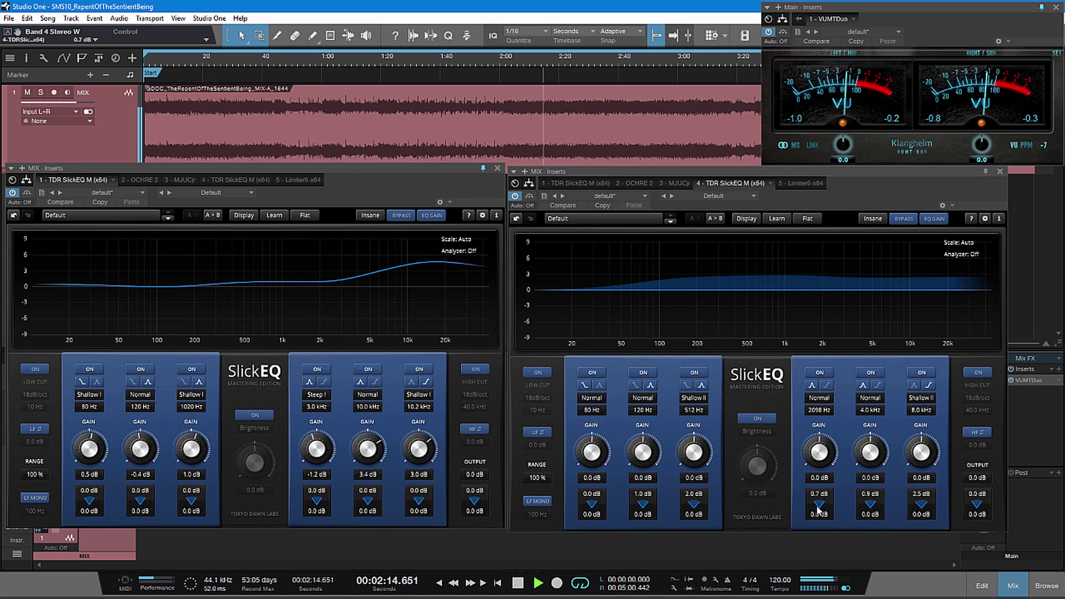
click(530, 197)
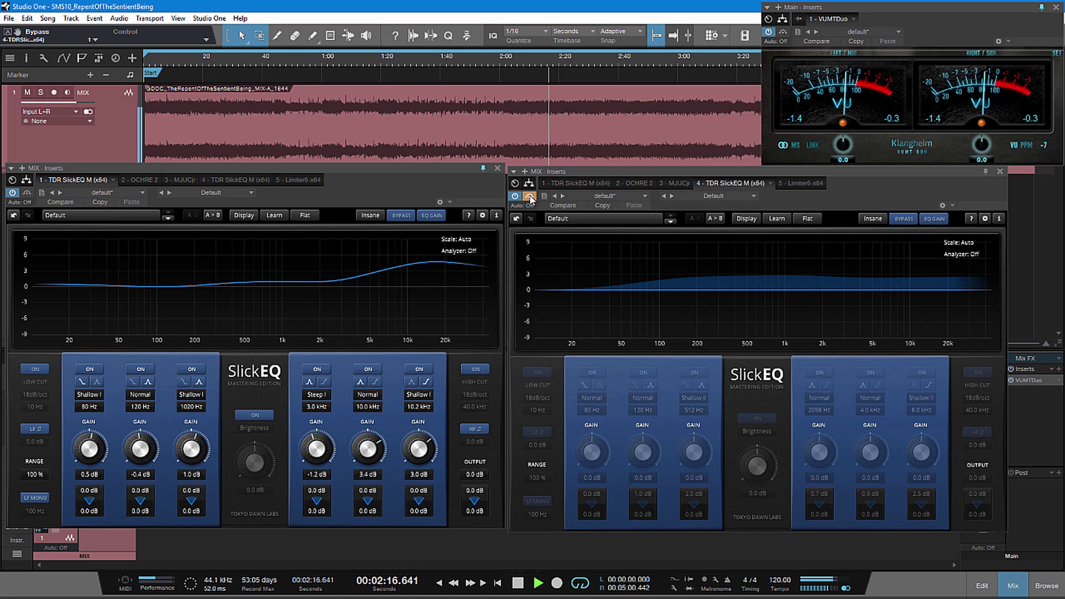
click(530, 197)
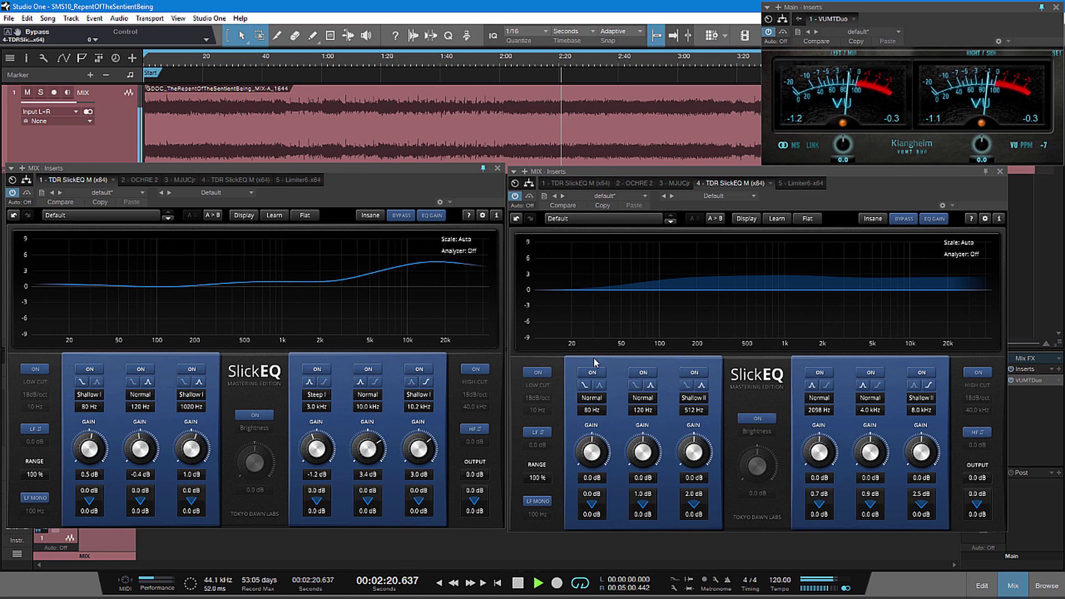
scroll(700, 498, up, 1)
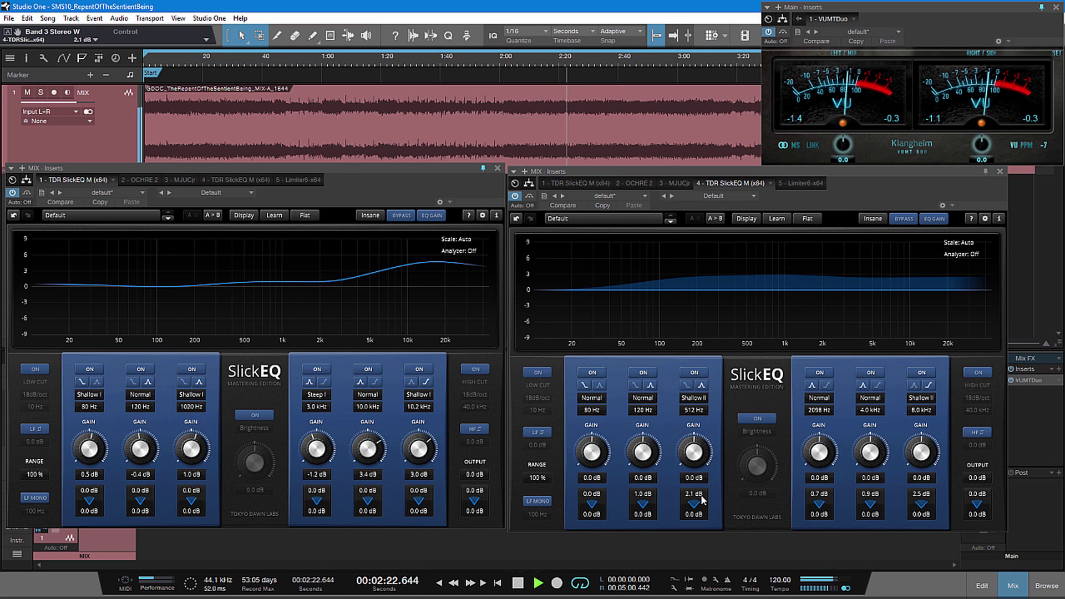
scroll(704, 500, down, 5)
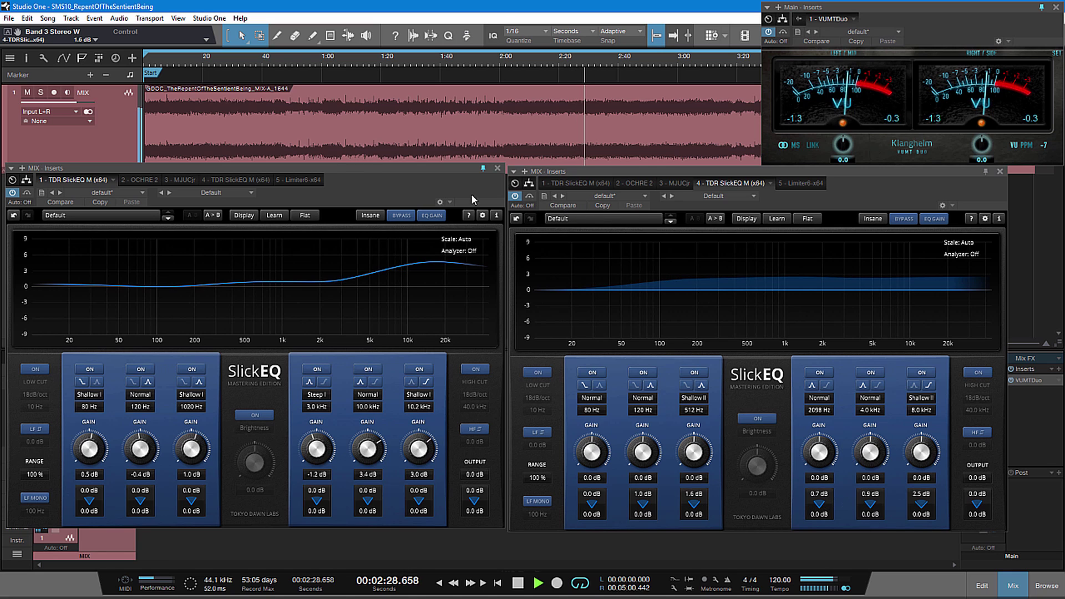
Step: Compare the mix with both SlickEQ M instances bypassed, the first one alone active, and both active
click(26, 193)
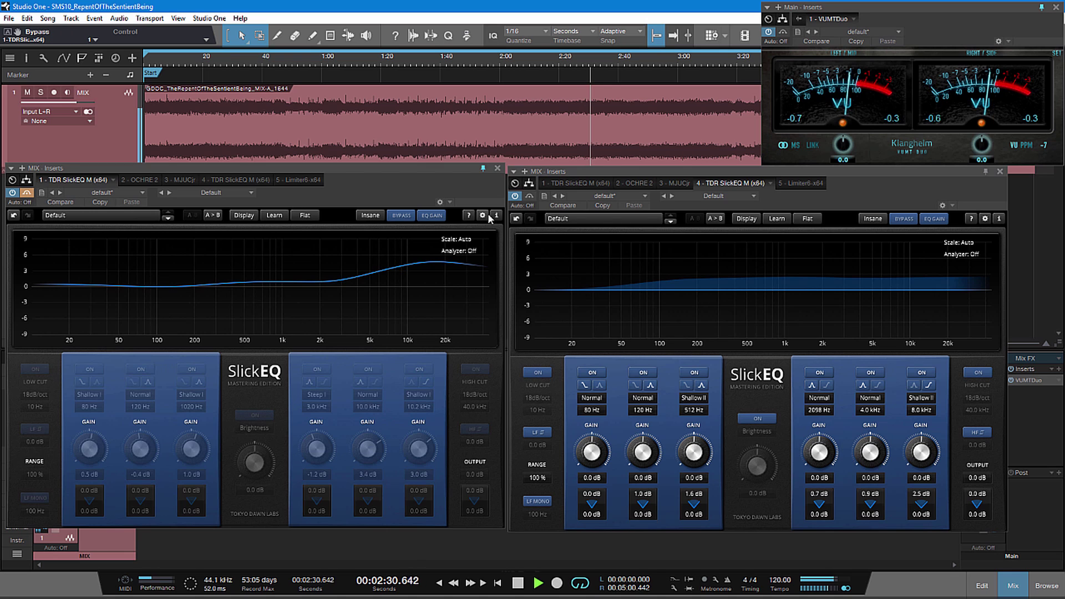
click(529, 196)
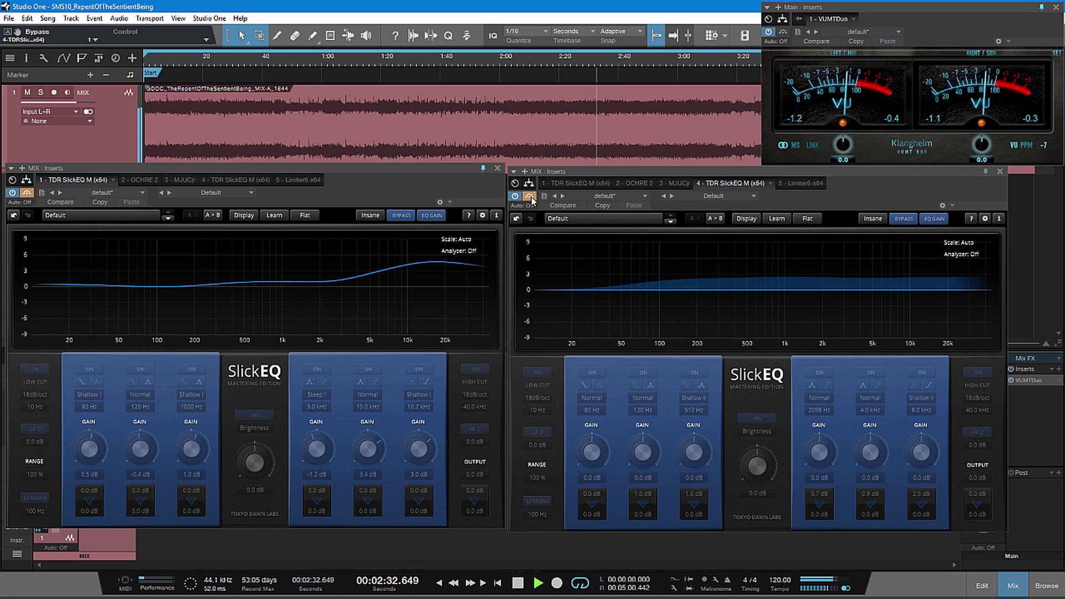
click(26, 192)
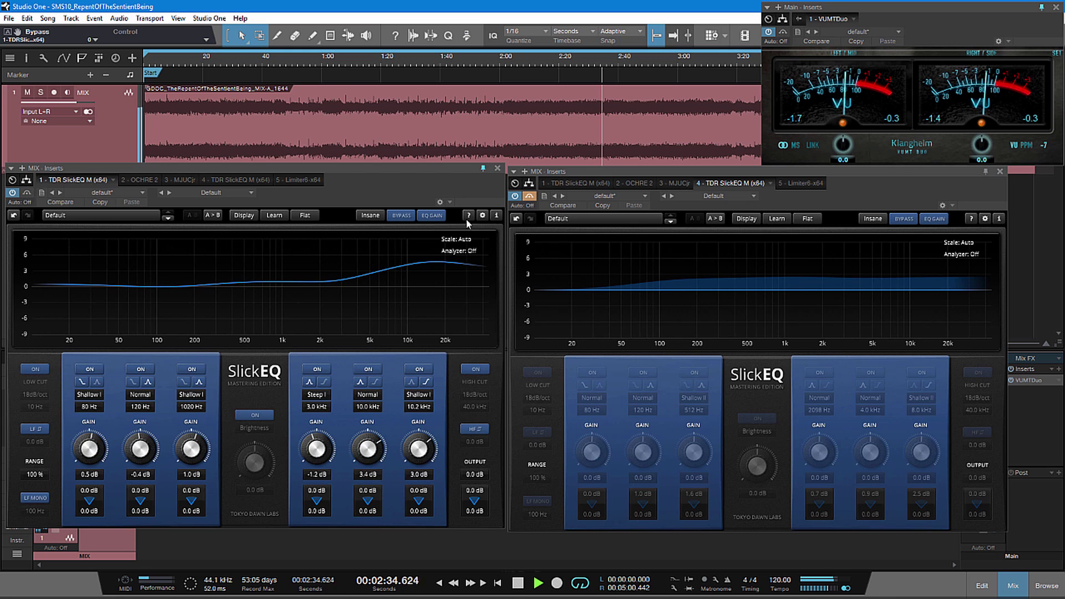
click(529, 197)
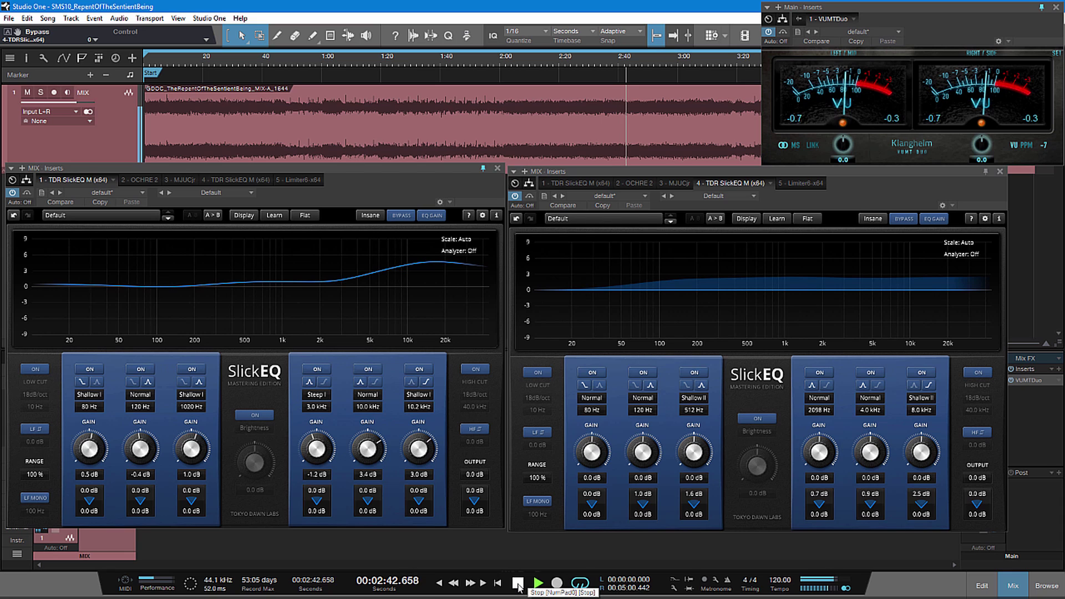
Step: Boost the second SlickEQ's 80 Hz band by 0.5 dB and give it a Steep I curve
drag(592, 465, 596, 451)
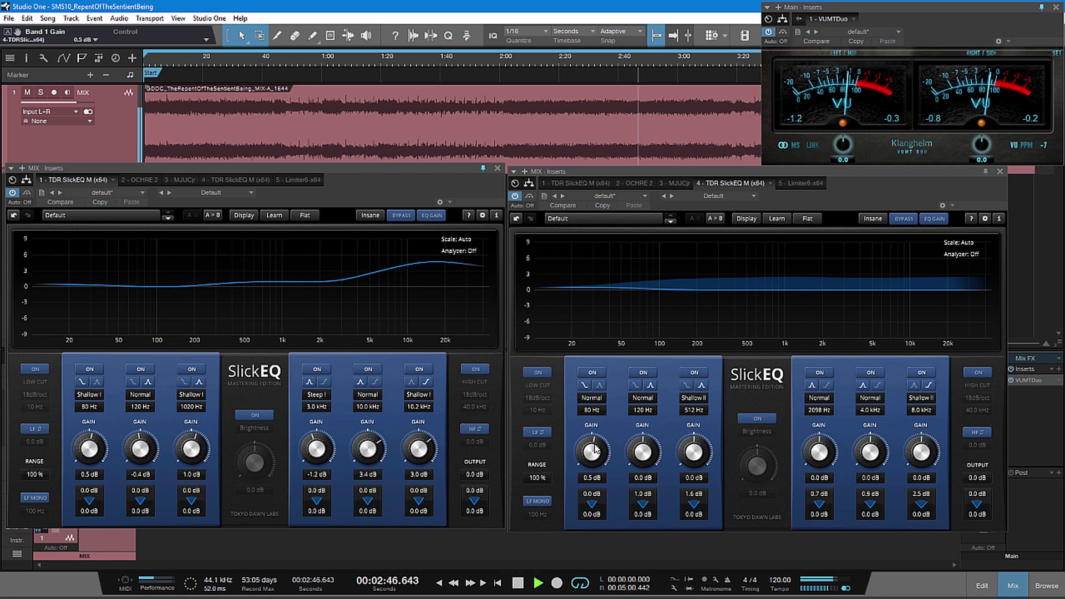
click(592, 401)
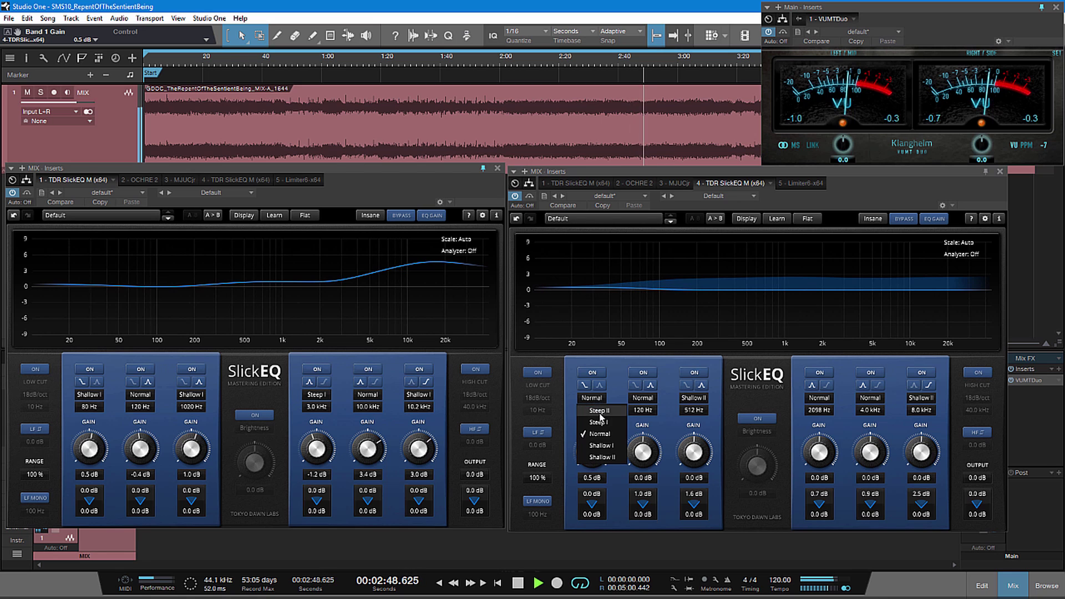
click(601, 421)
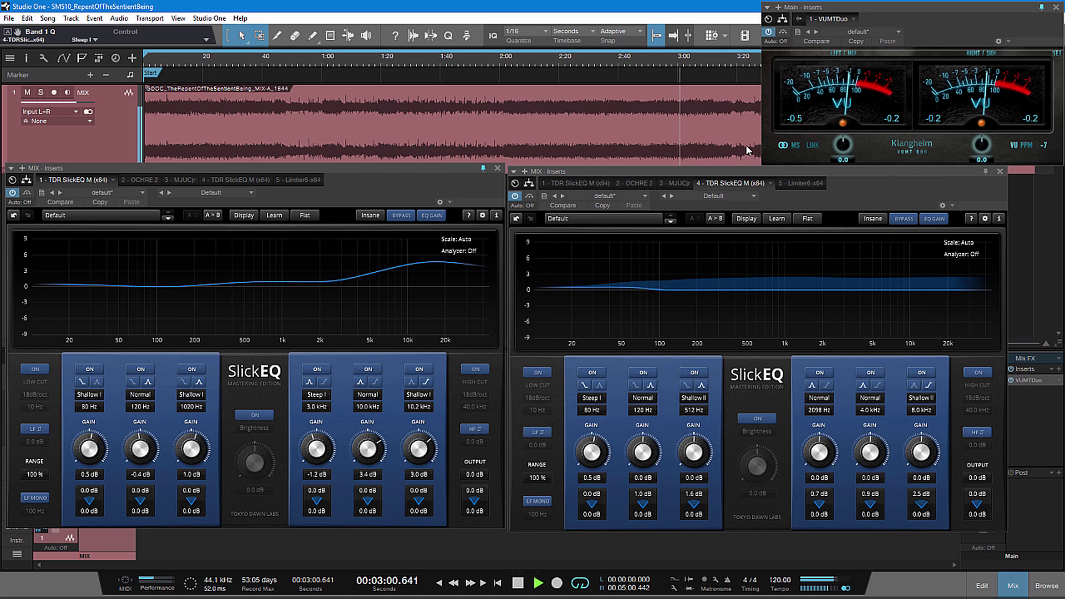
Step: Move the VUMTDuo meter clear of the waveform, play the section around 4:00 to check its level, and stop playback
drag(899, 19, 864, 154)
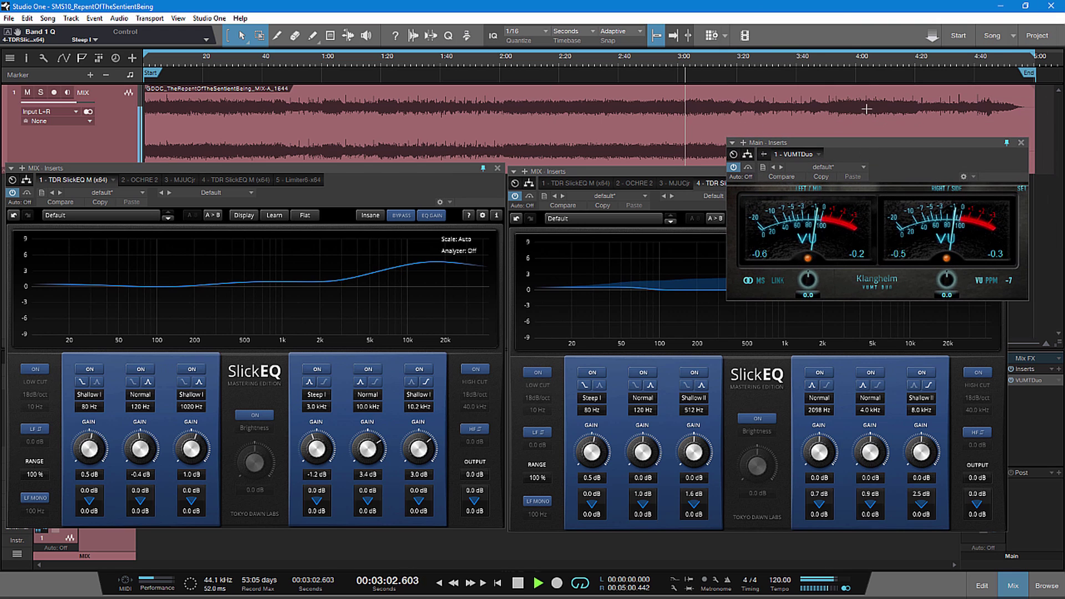
click(859, 125)
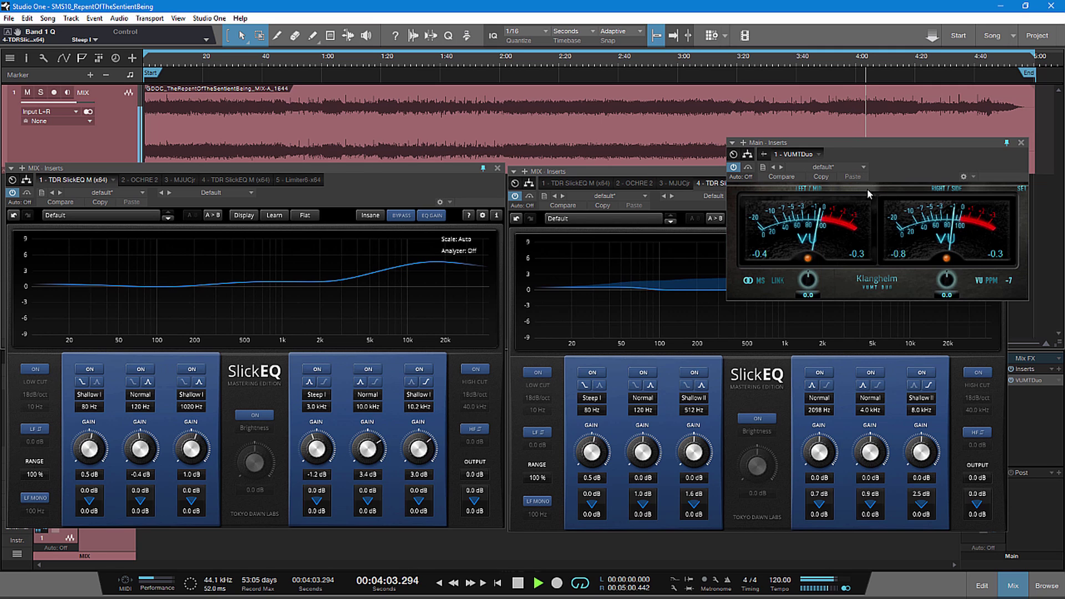
key(space)
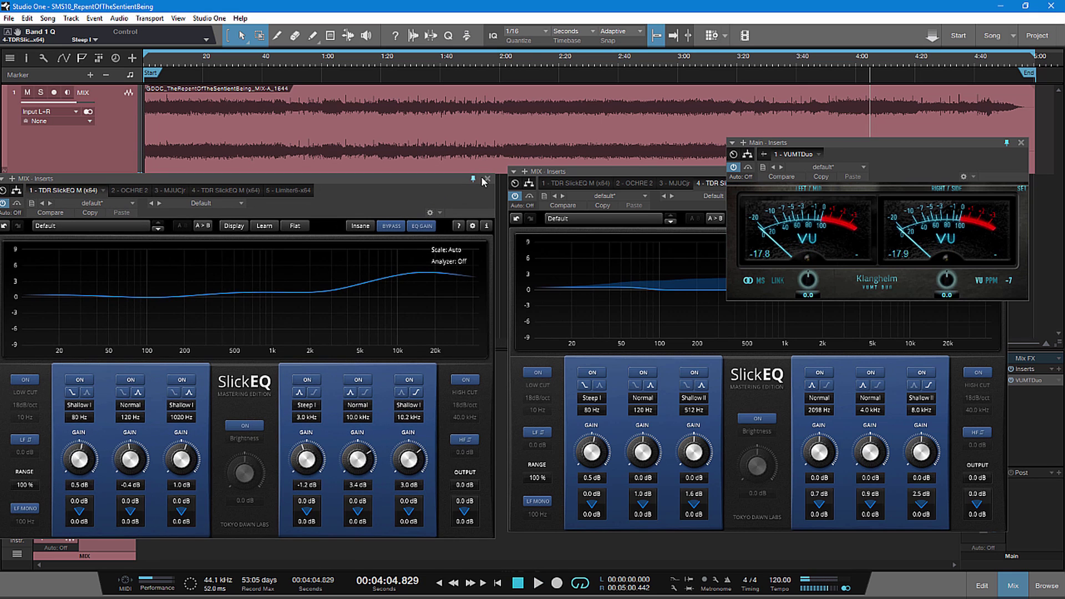
Step: Close both SlickEQ M windows, keeping the VUMTDuo meter open
click(497, 168)
drag(620, 171, 325, 173)
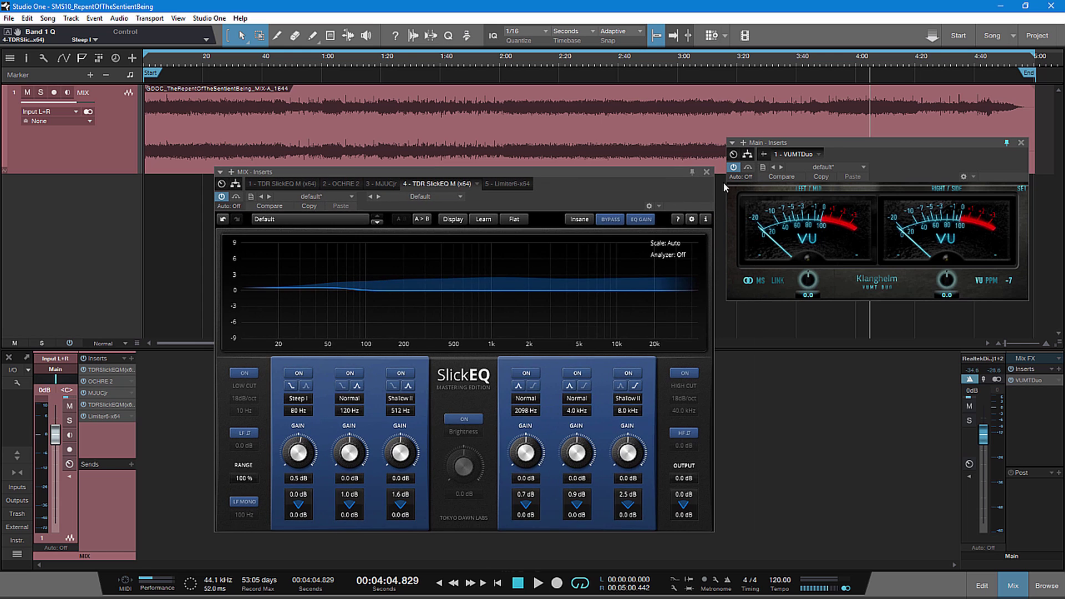
click(706, 172)
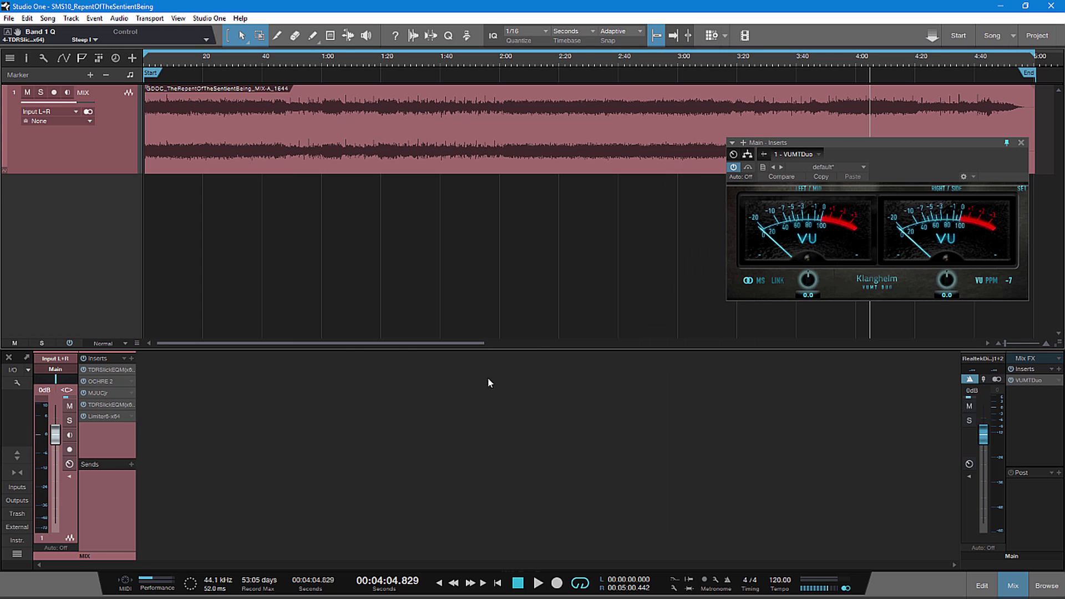
Step: Open the Limiter6 insert on the MIX track and arrange its window and the VUMTDuo meter so both can be read
double_click(106, 416)
drag(825, 164, 556, 177)
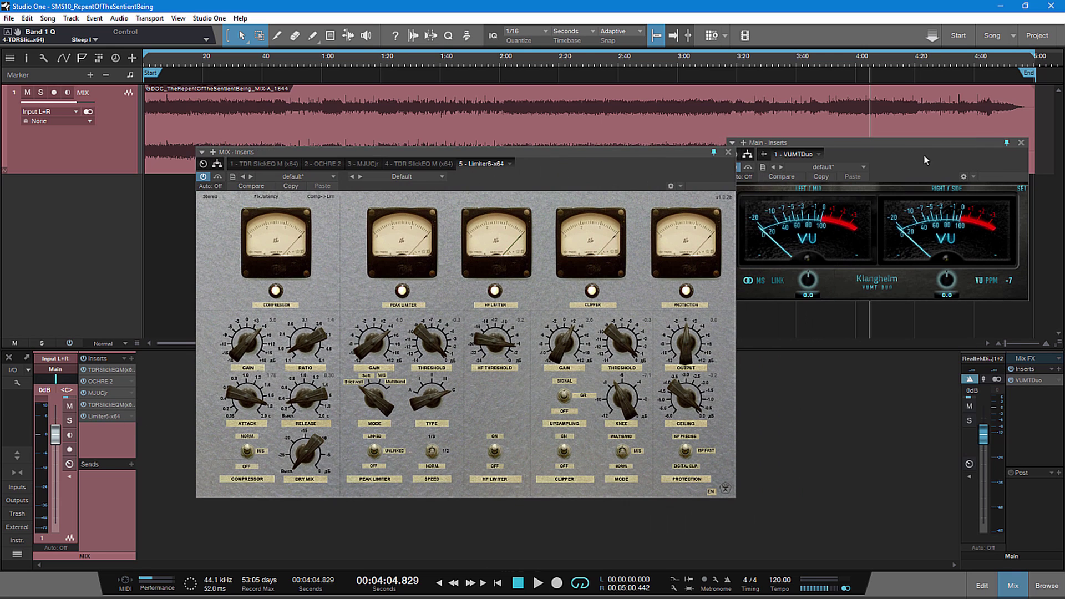
drag(913, 148, 902, 404)
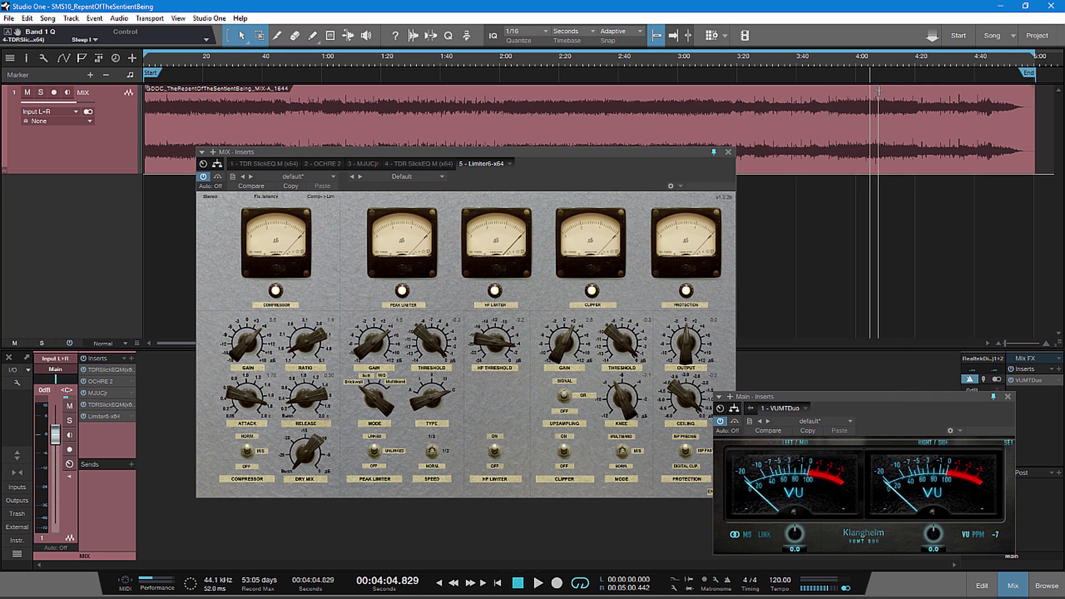
Step: Play the mix from about 3:55 and raise Limiter6's compressor gain to 6.3 dB
click(843, 63)
click(681, 480)
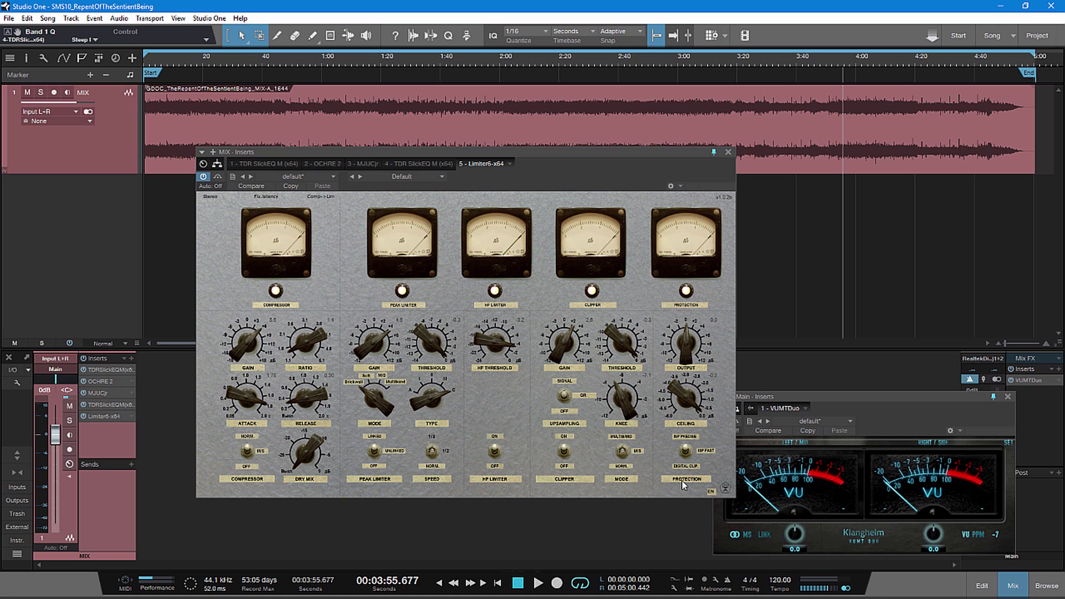
click(537, 582)
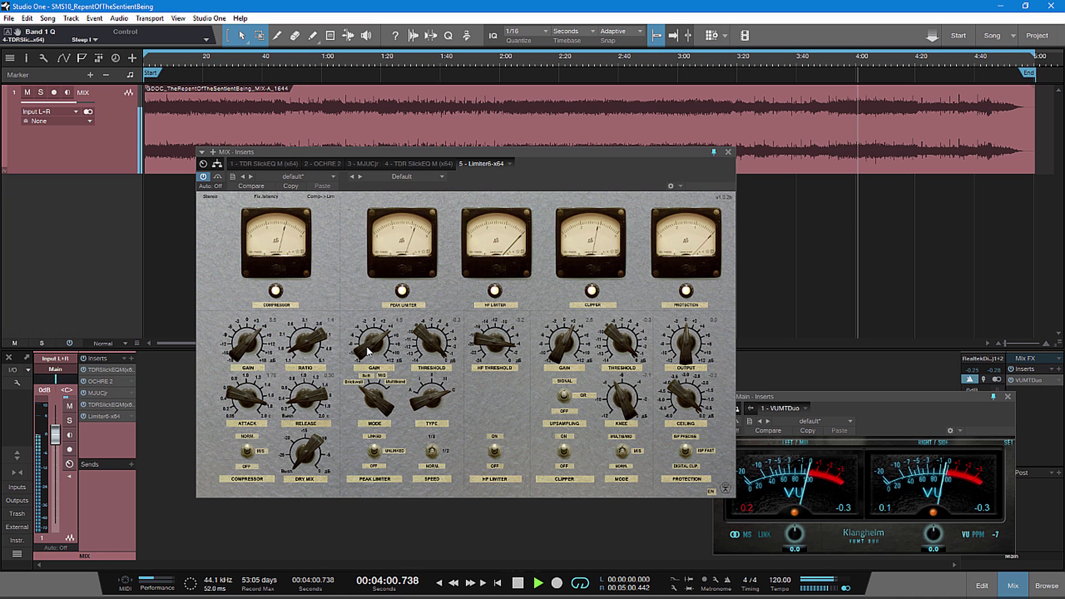
scroll(368, 350, up, 2)
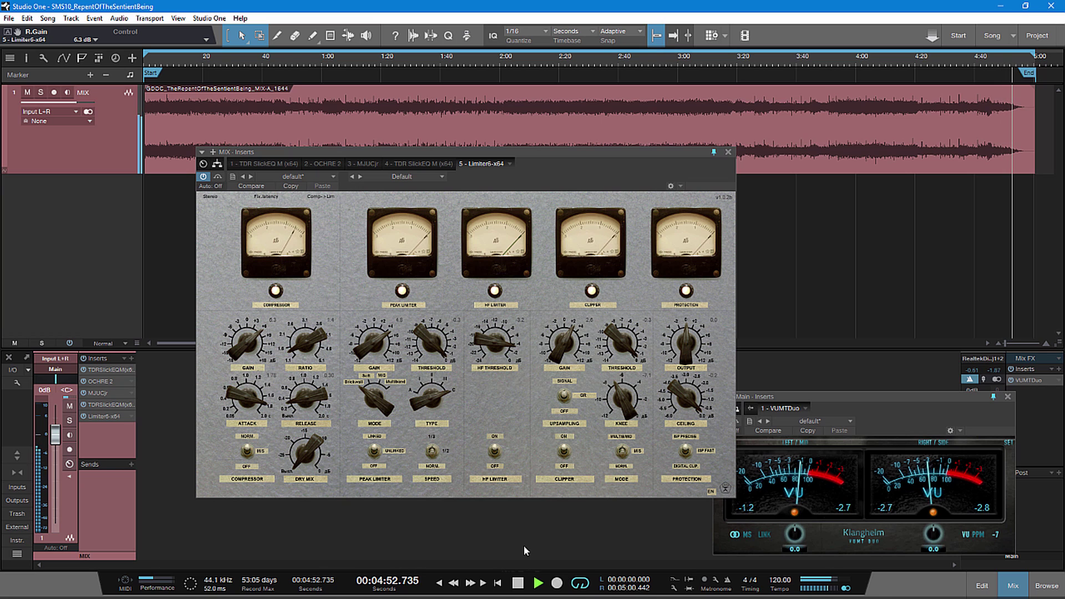
Step: Stop playback, close the Limiter6 window, and move the VUMTDuo meter clear of the main output channel
click(517, 583)
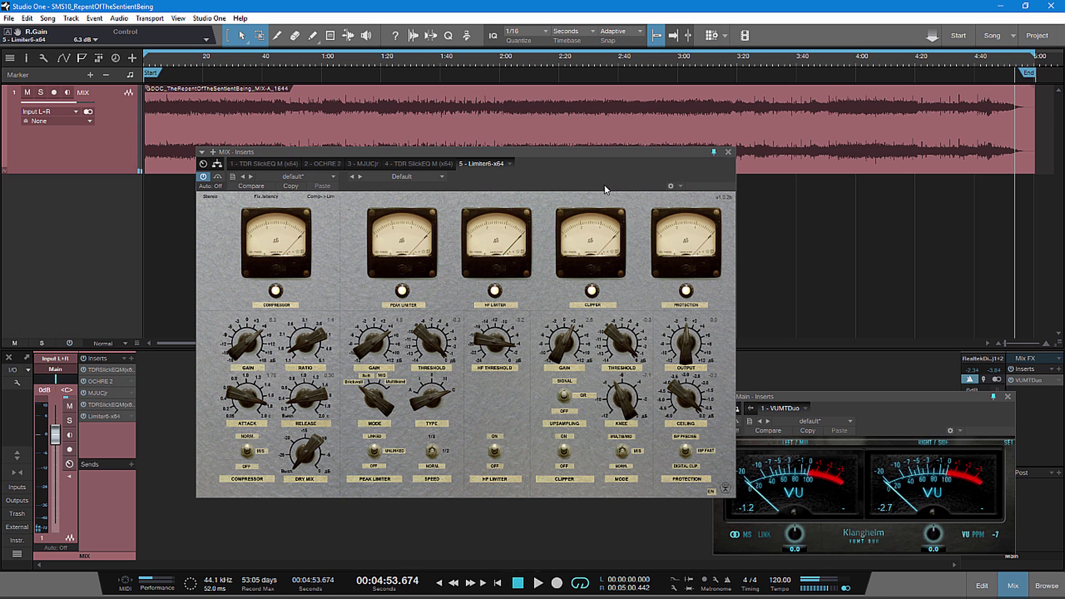
click(728, 152)
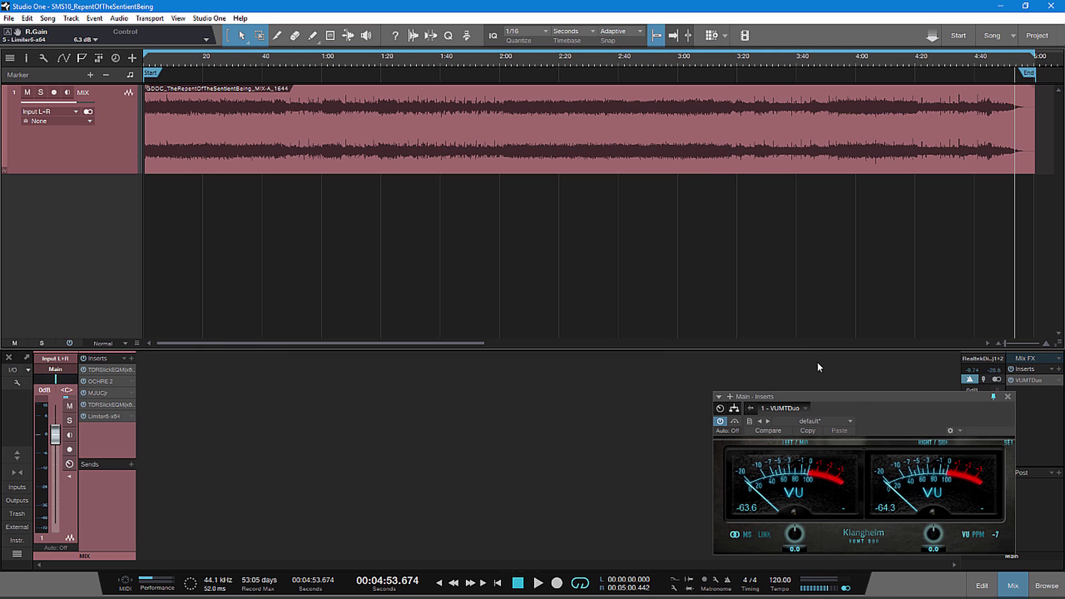
drag(854, 397, 790, 383)
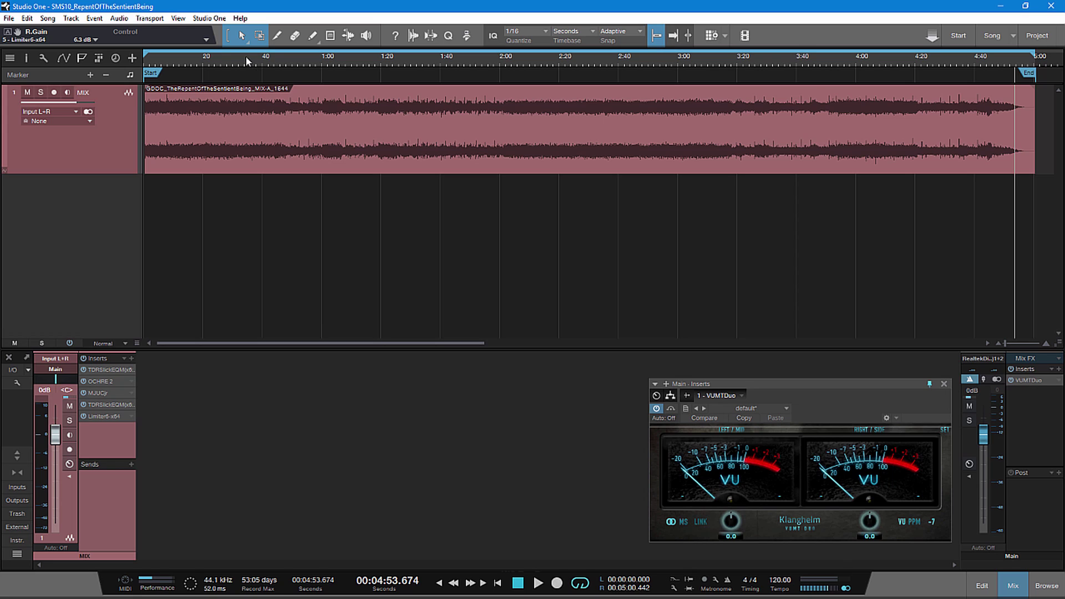
Step: Enable dithering for playback and audio file export in the advanced audio options and apply the change
click(211, 18)
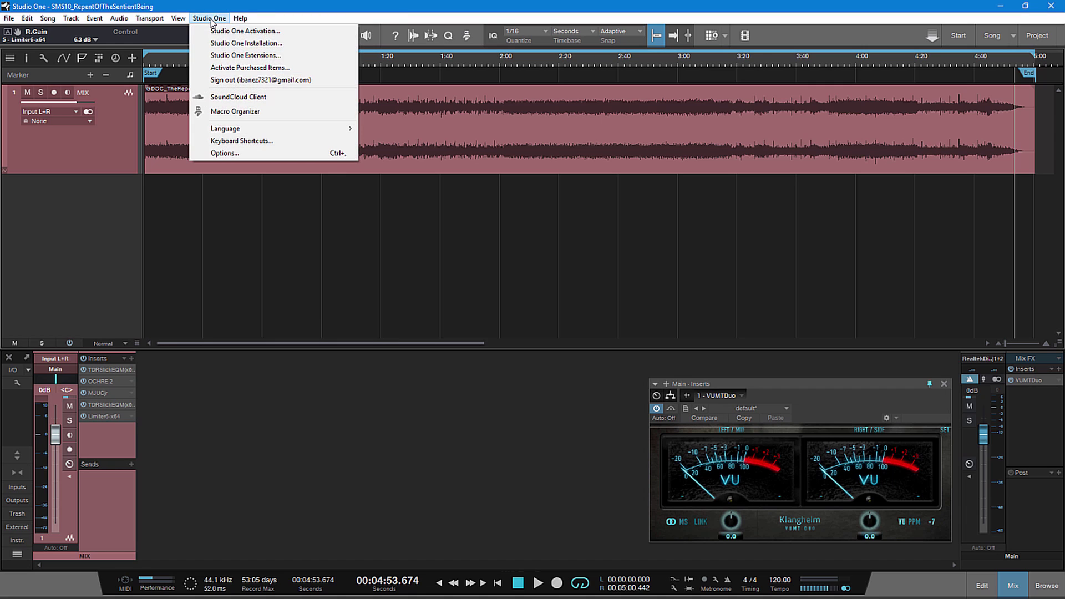
click(248, 154)
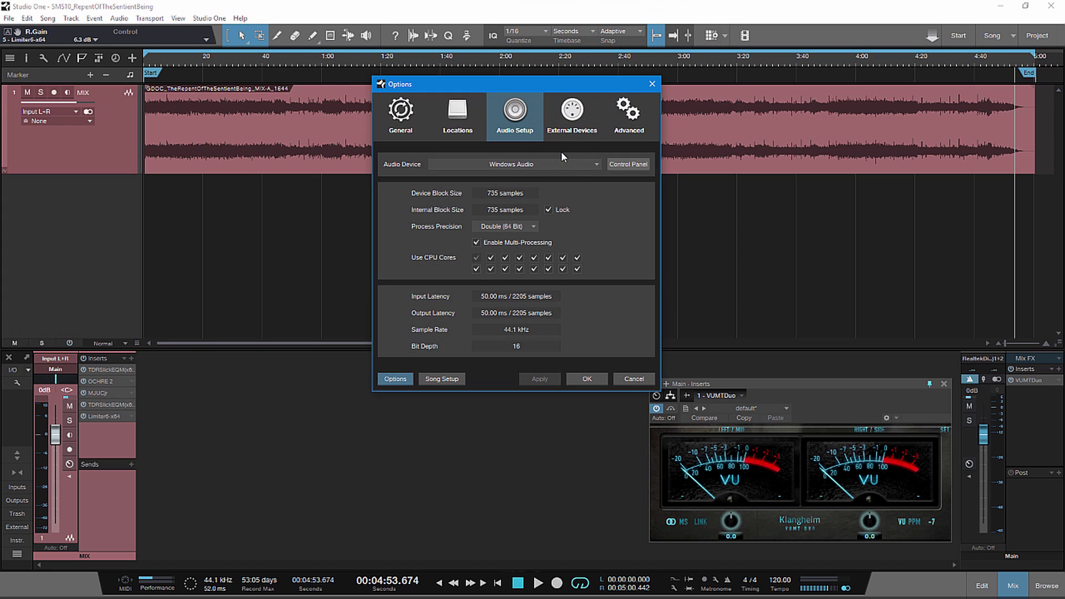
click(637, 122)
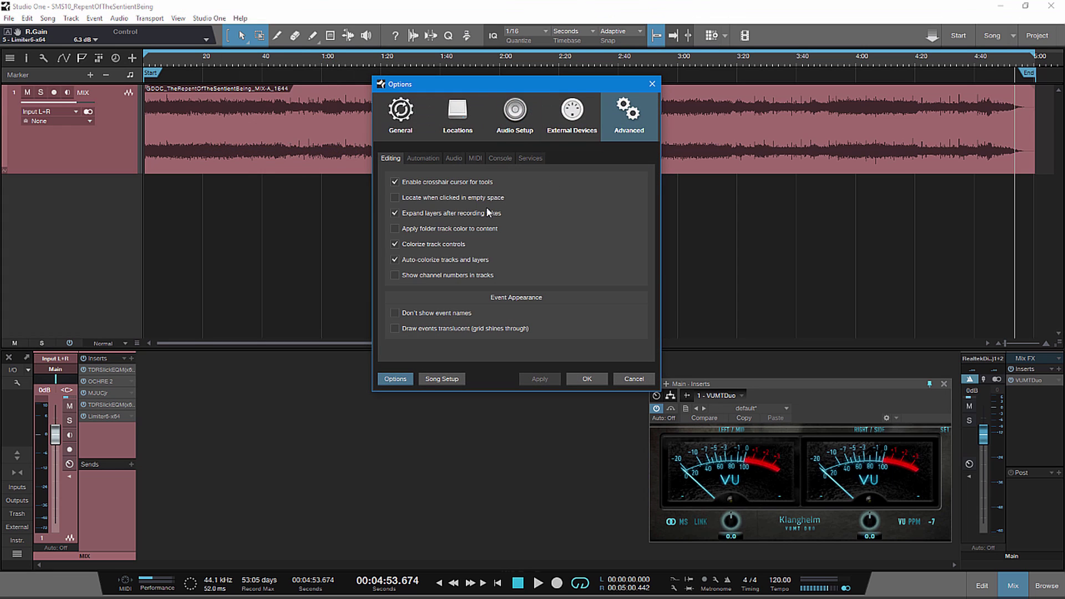
click(453, 158)
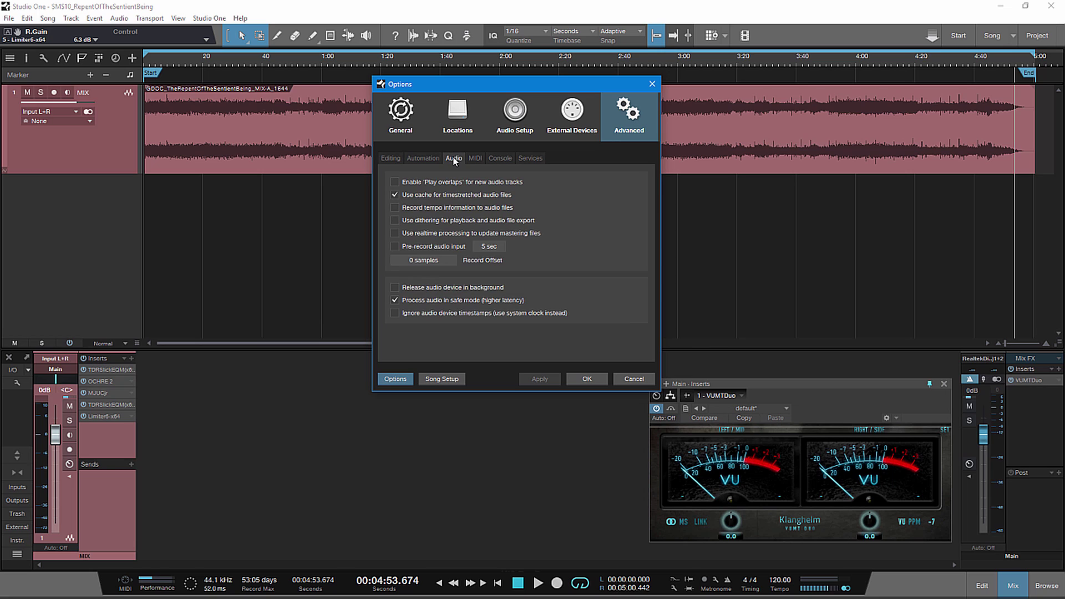
click(395, 219)
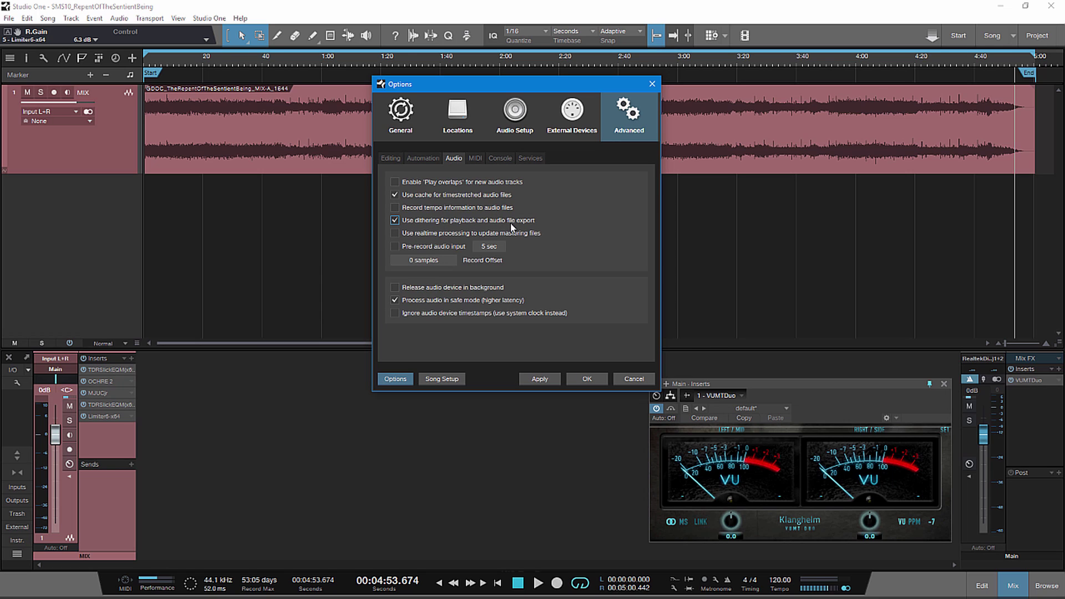
click(542, 383)
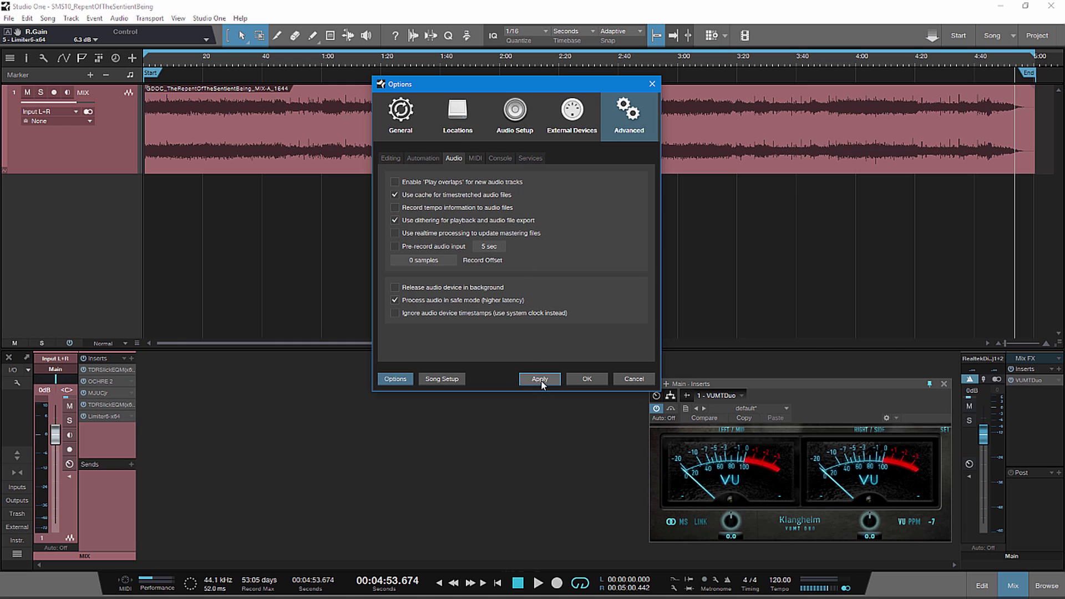
click(586, 378)
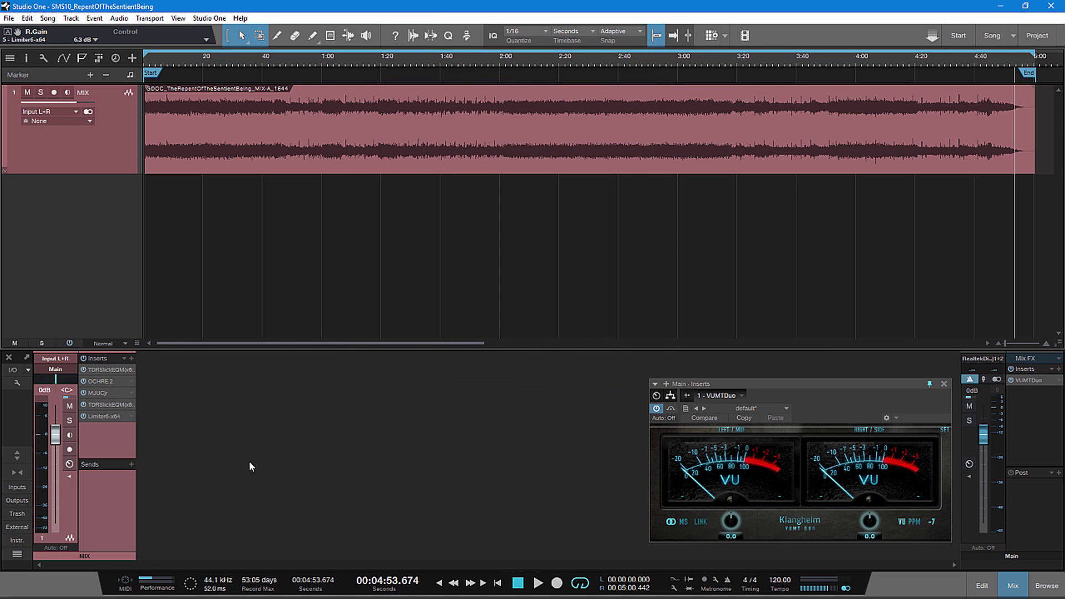
Step: Reopen Limiter6 on the MIX track and set its protection ceiling to -1.0 dB for an MP3 export
double_click(107, 417)
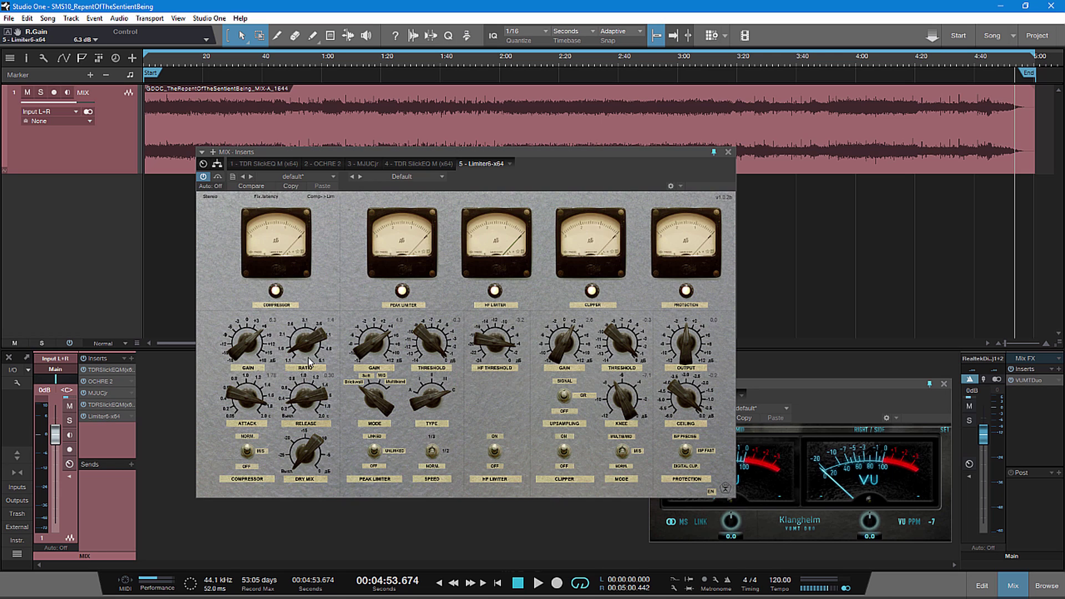
drag(533, 181, 489, 164)
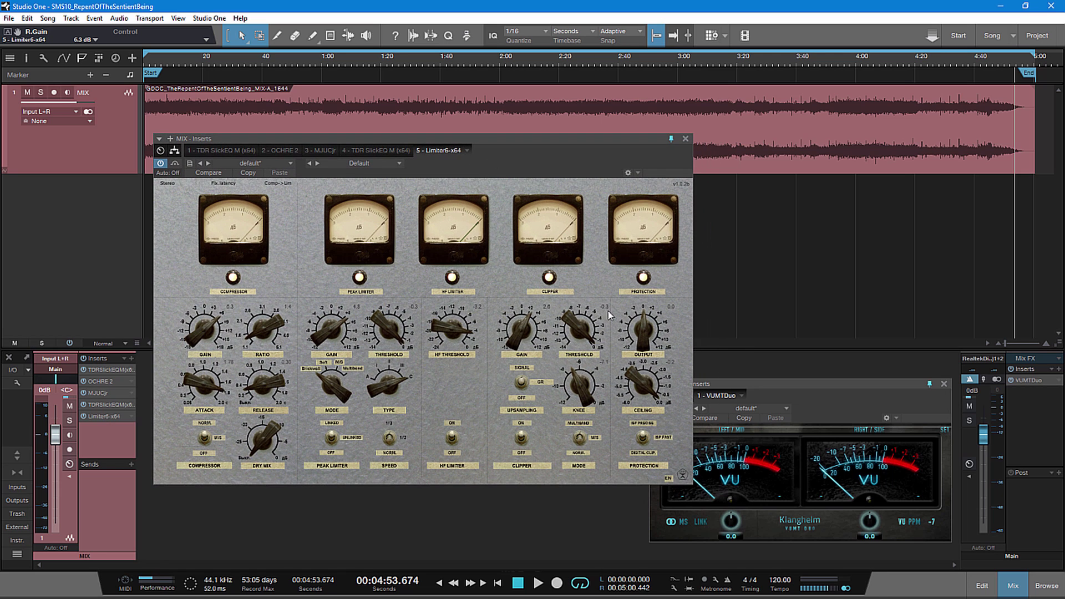
double_click(673, 362)
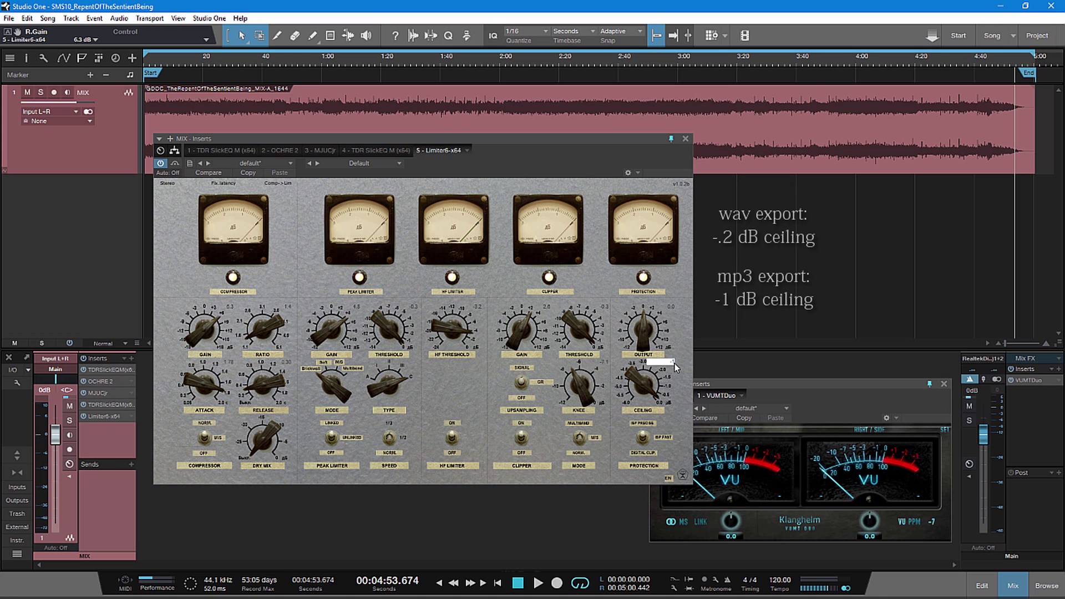
key(Return)
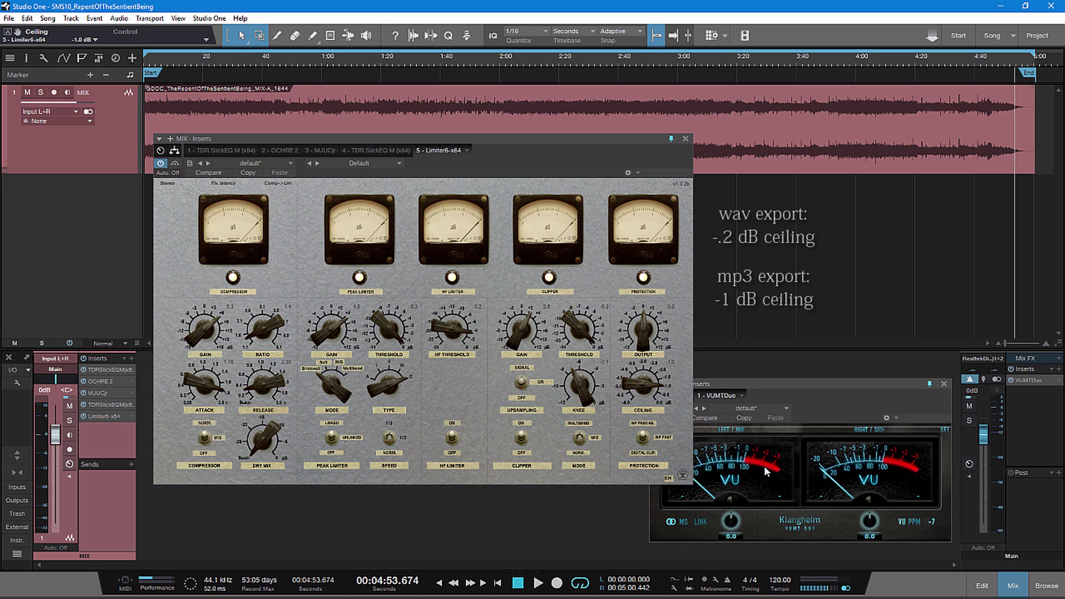
Step: Set Limiter6's protection ceiling to -0.2 dB for a WAV export
click(670, 363)
text(-0.2)
key(Return)
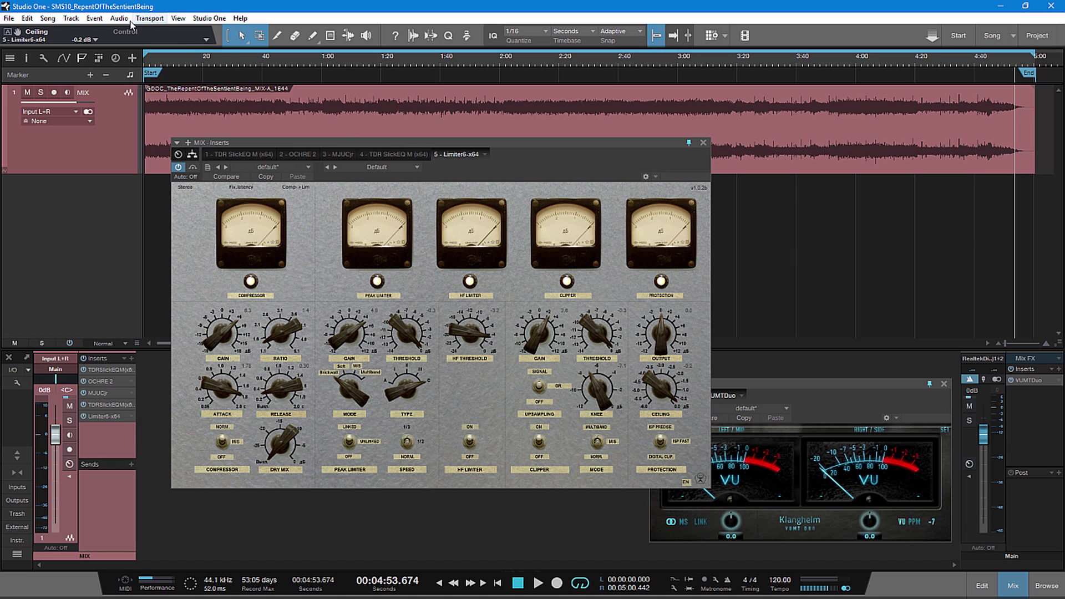
Step: Set up a mixdown export as an MP3 file at 320 kB/s, and cancel it without exporting
click(48, 18)
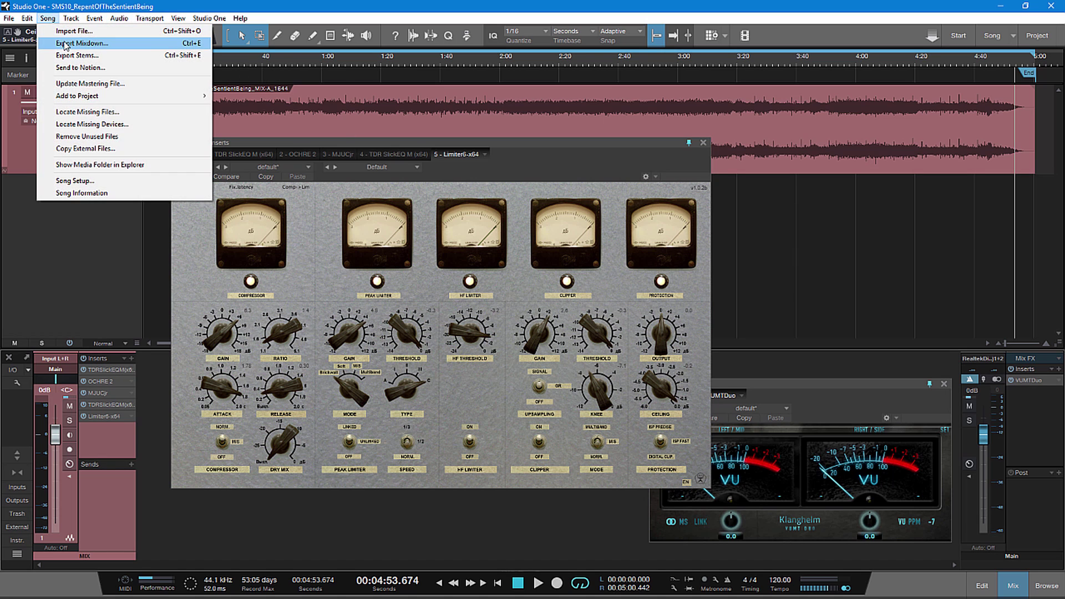
click(66, 43)
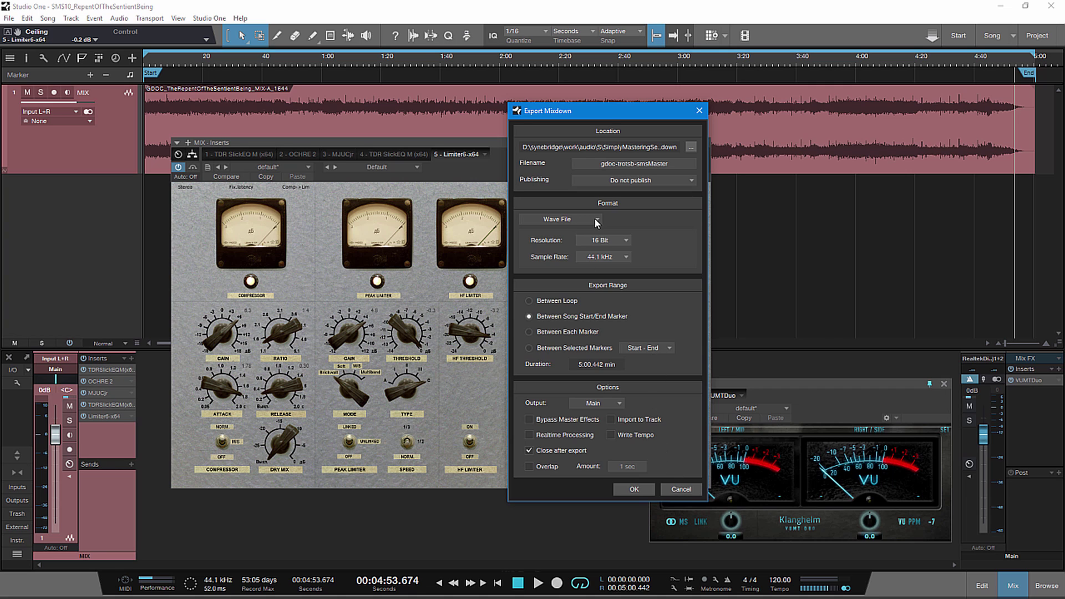
drag(607, 111, 841, 106)
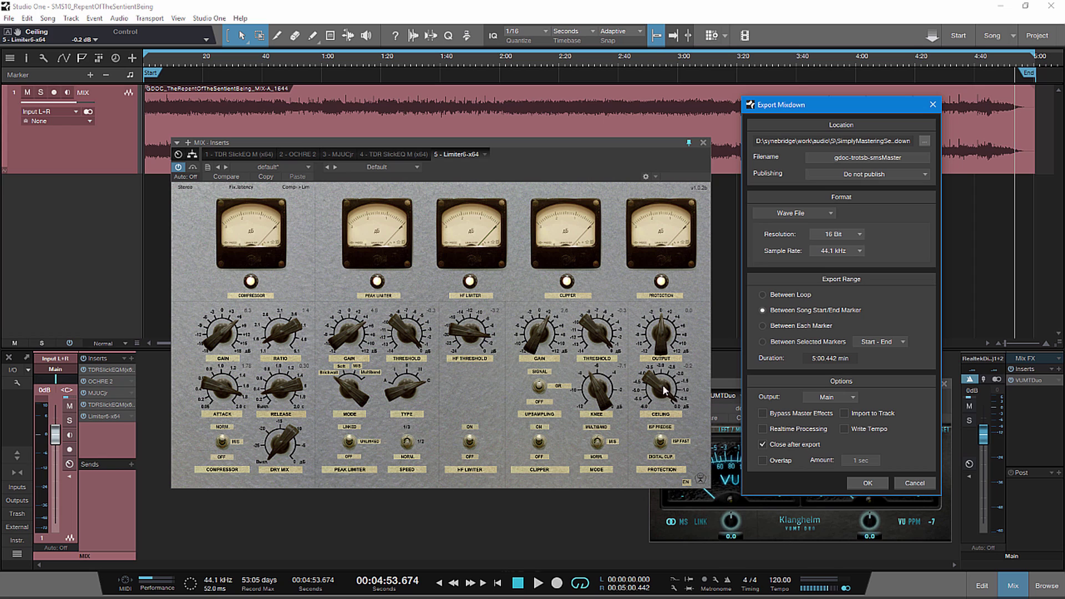
click(798, 215)
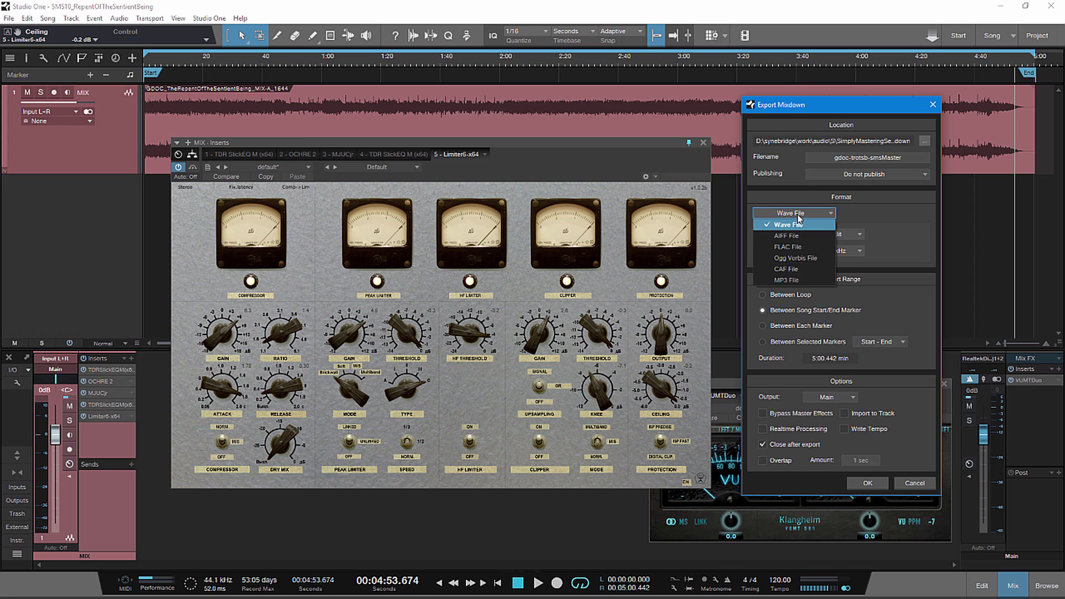
click(787, 280)
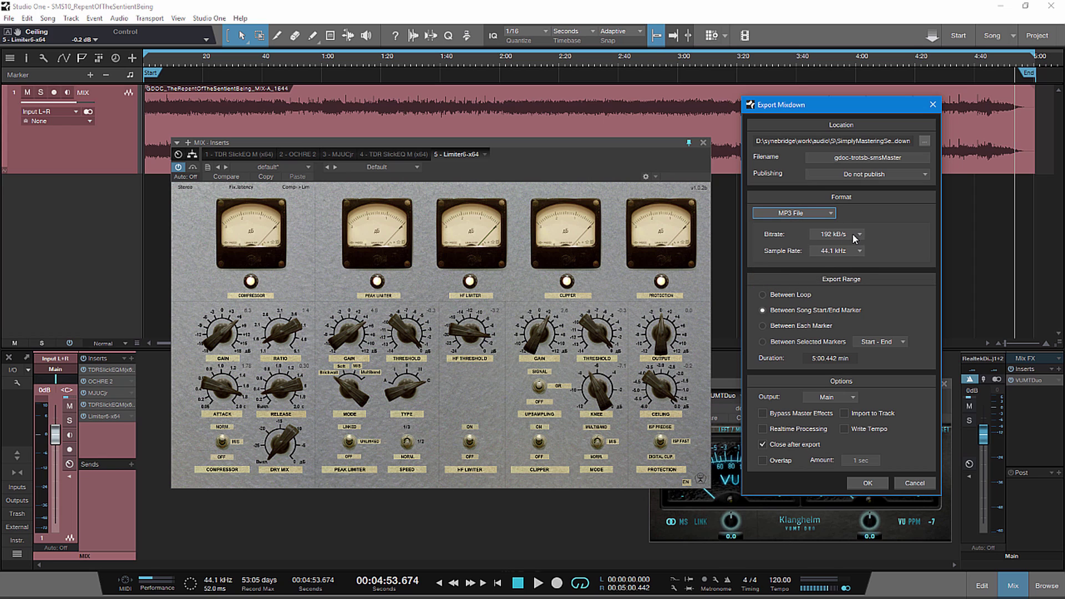
click(851, 235)
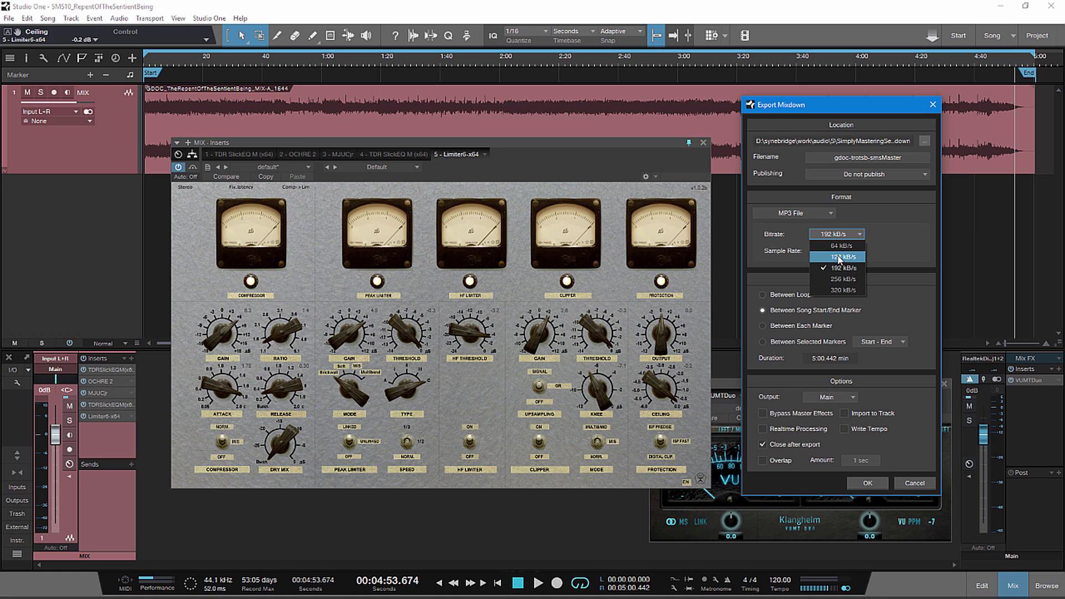
click(844, 292)
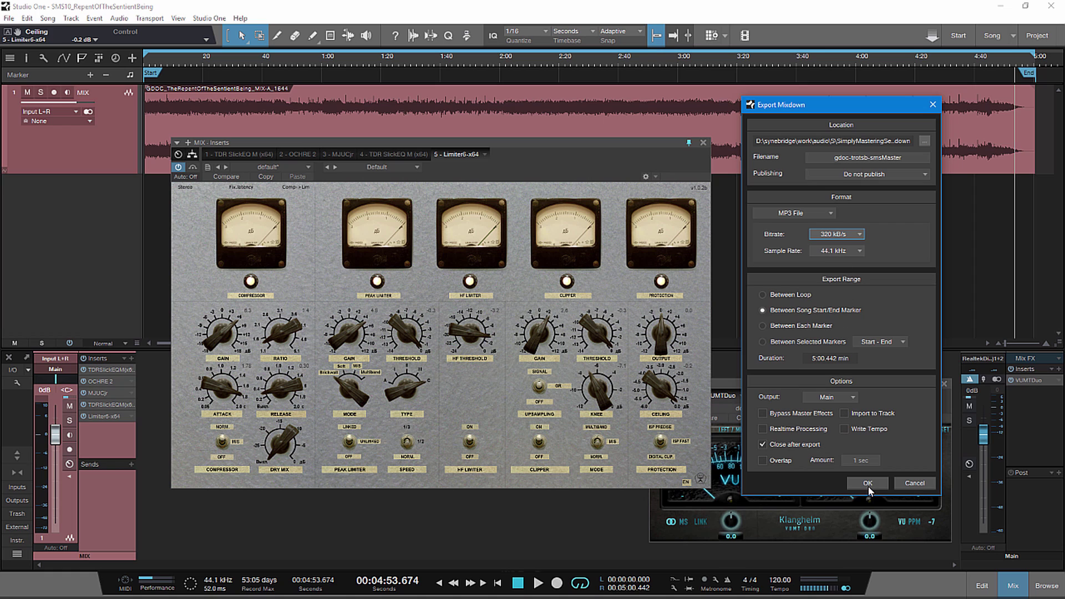
click(913, 483)
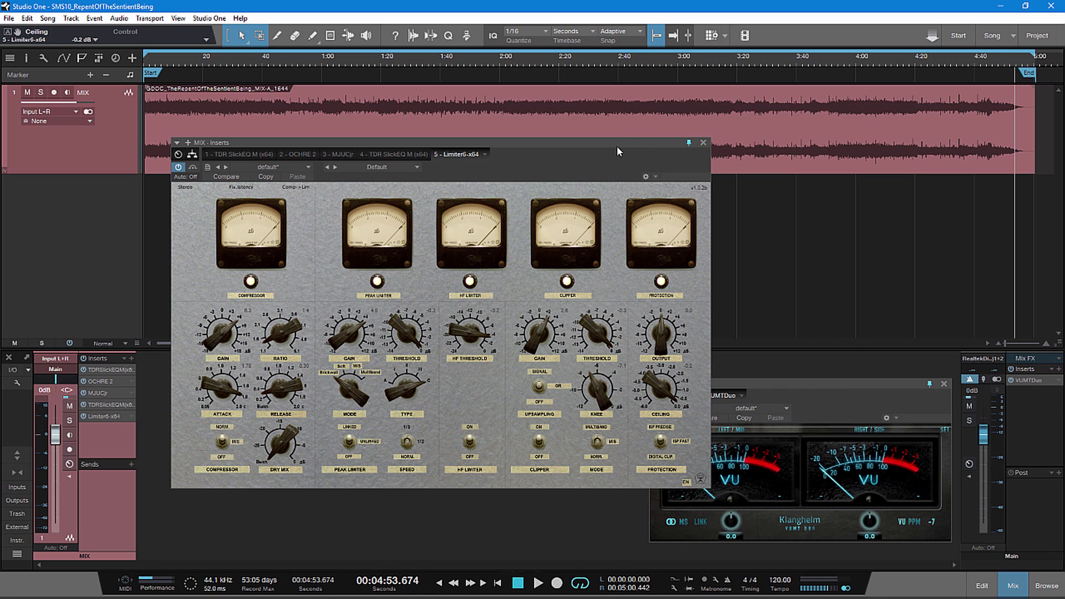
Step: Close the Limiter6 window, keeping the VUMTDuo meter open
click(703, 142)
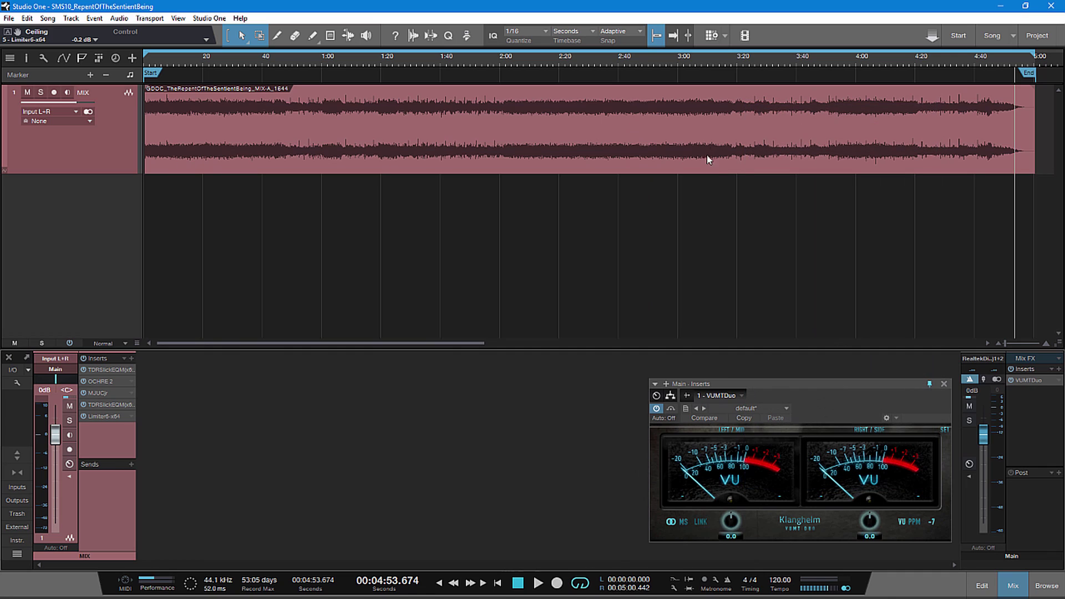